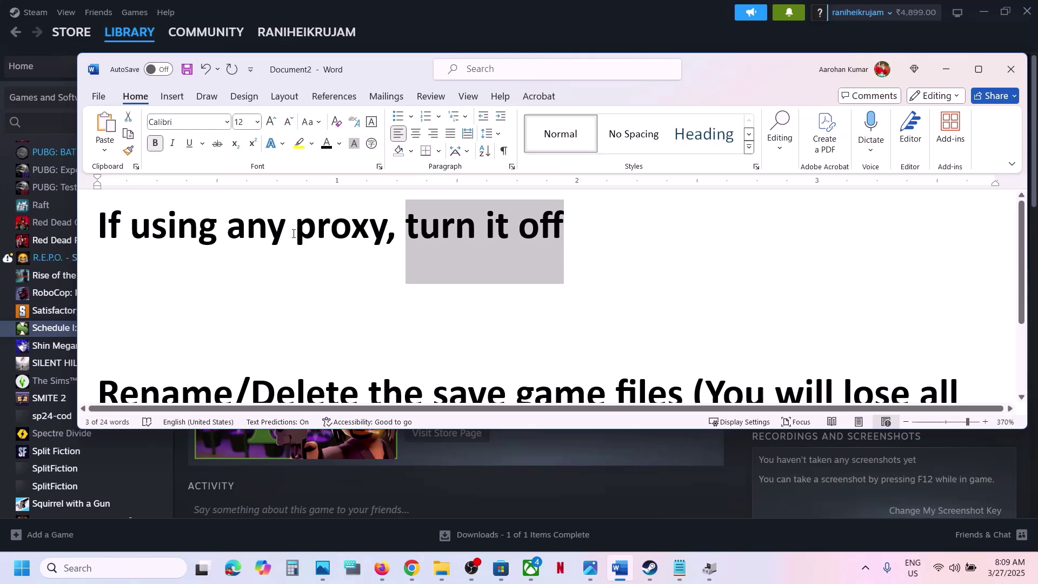
Check the manual proxy server setup in the Windows network settings, leave it without saving and close Settings.
{"action": "left_click", "coordinate": [512, 21]}
{"action": "key", "text": "super+i"}
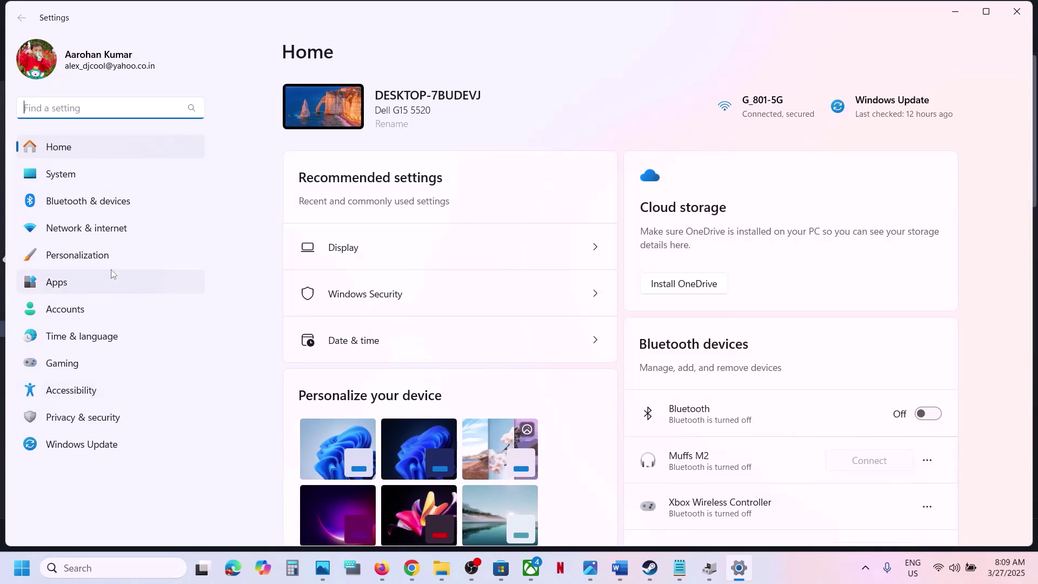
{"action": "left_click", "coordinate": [103, 228]}
{"action": "left_click", "coordinate": [541, 391]}
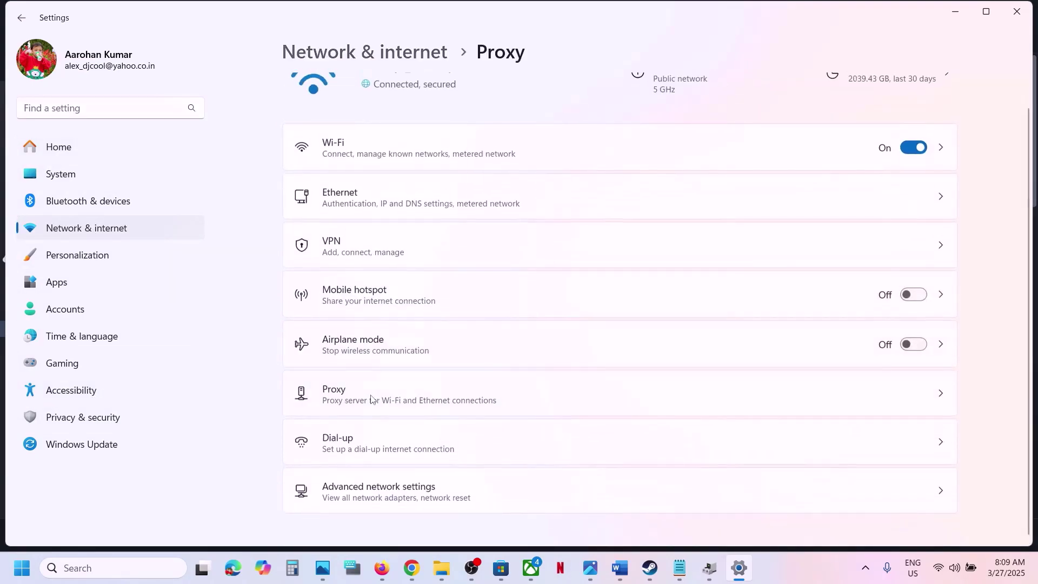
{"action": "left_click", "coordinate": [898, 296]}
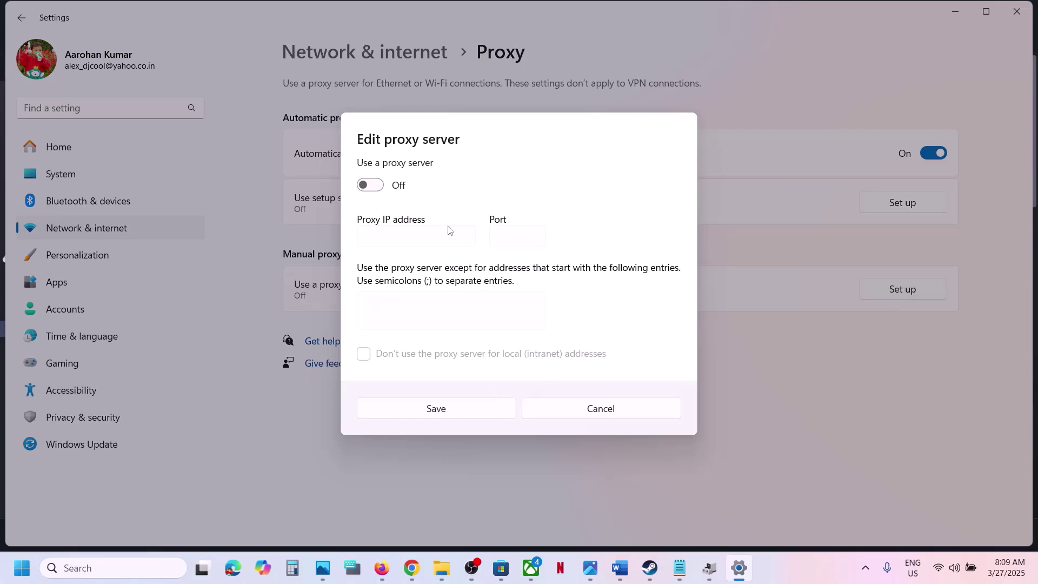
{"action": "left_click", "coordinate": [601, 408]}
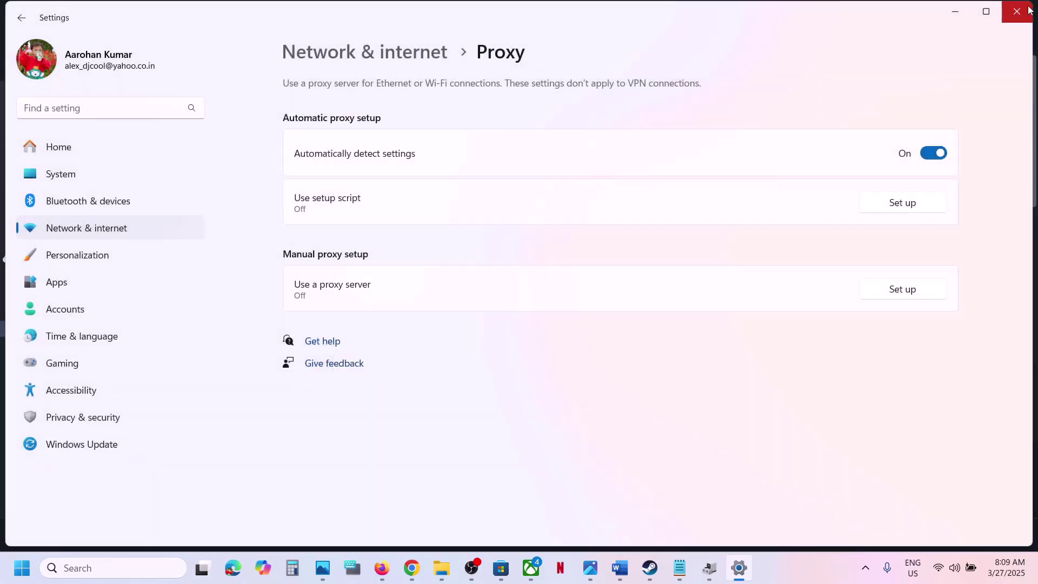
{"action": "left_click", "coordinate": [1017, 11]}
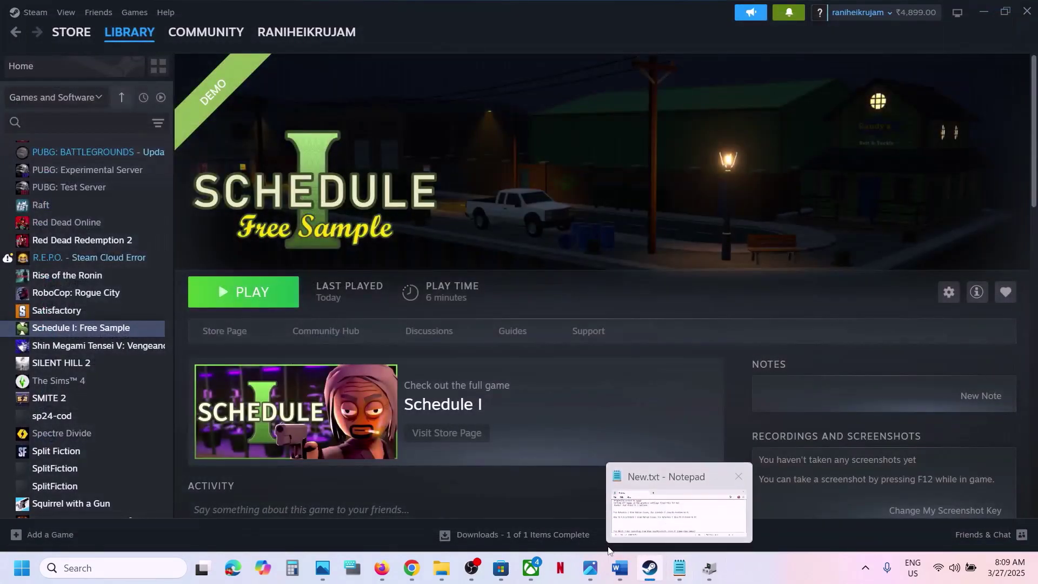
Return to the Word document and highlight the instructions on renaming or deleting the save game files and creating a backup first.
{"action": "left_click", "coordinate": [621, 568]}
{"action": "scroll", "coordinate": [328, 372], "scroll_direction": "down", "scroll_amount": 3}
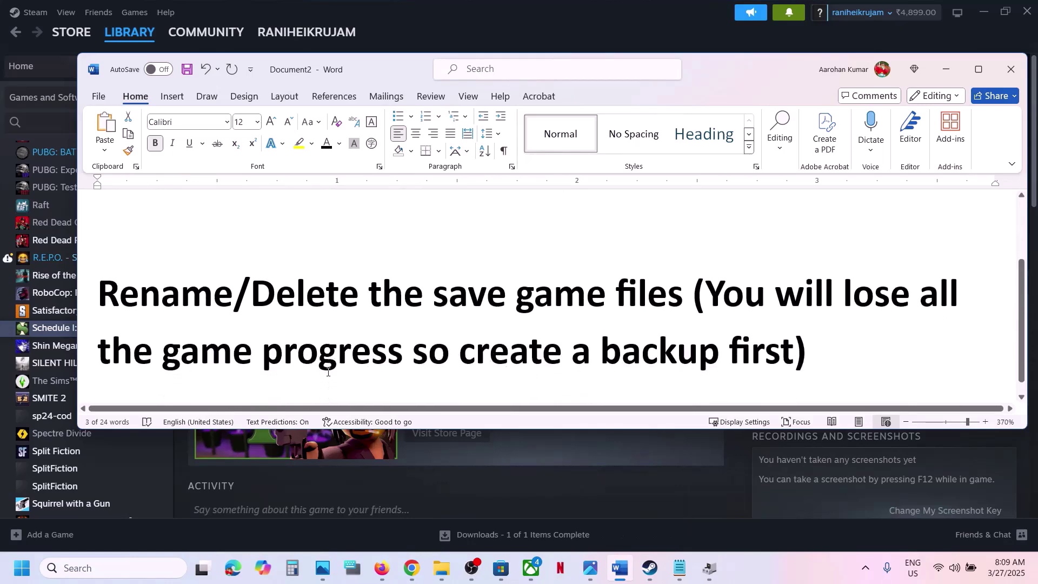
{"action": "left_click", "coordinate": [698, 301], "text": "shift"}
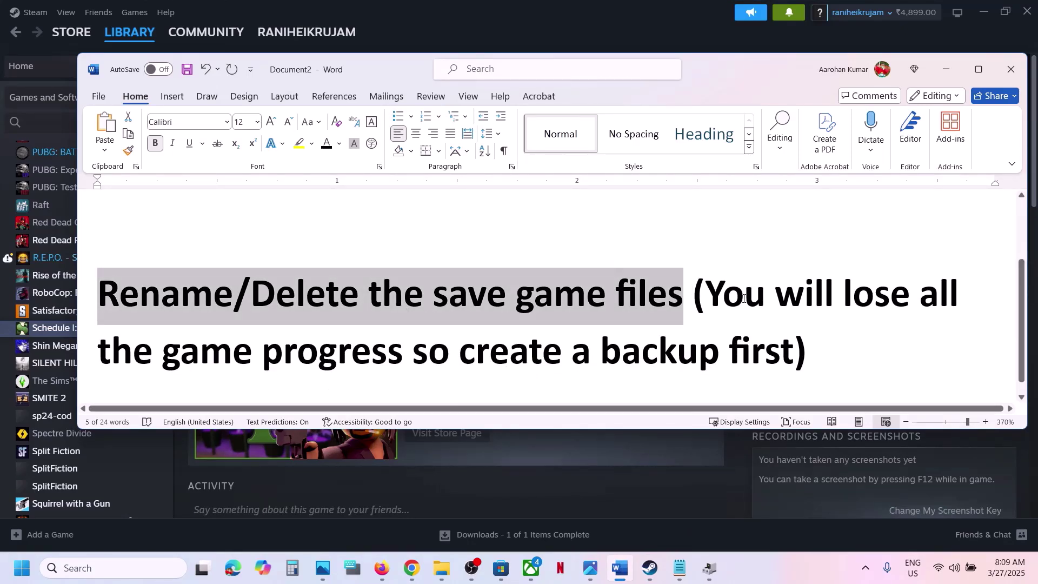
{"action": "left_click_drag", "start_coordinate": [714, 297], "coordinate": [411, 356]}
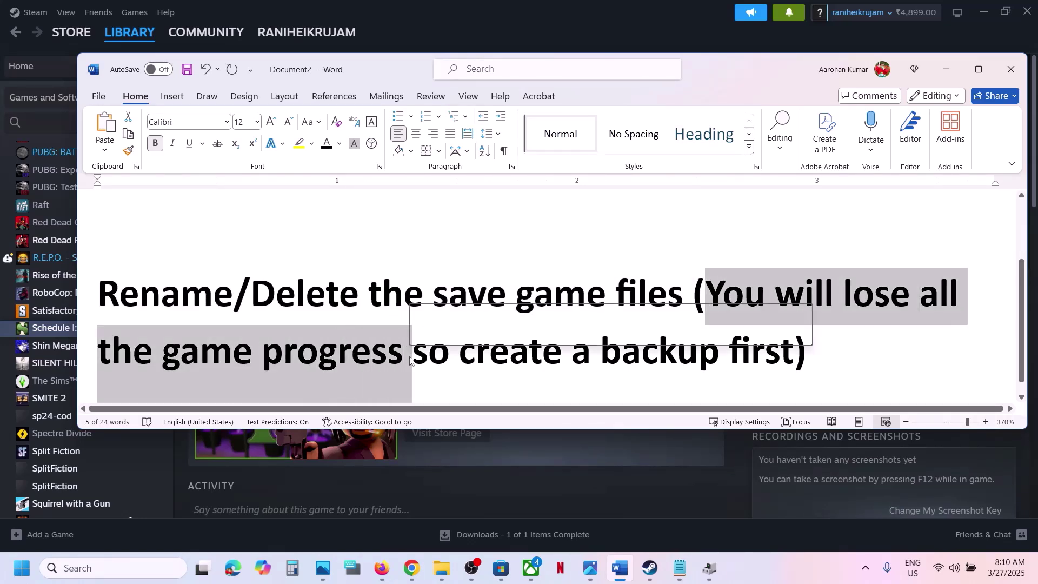
{"action": "left_click", "coordinate": [412, 354]}
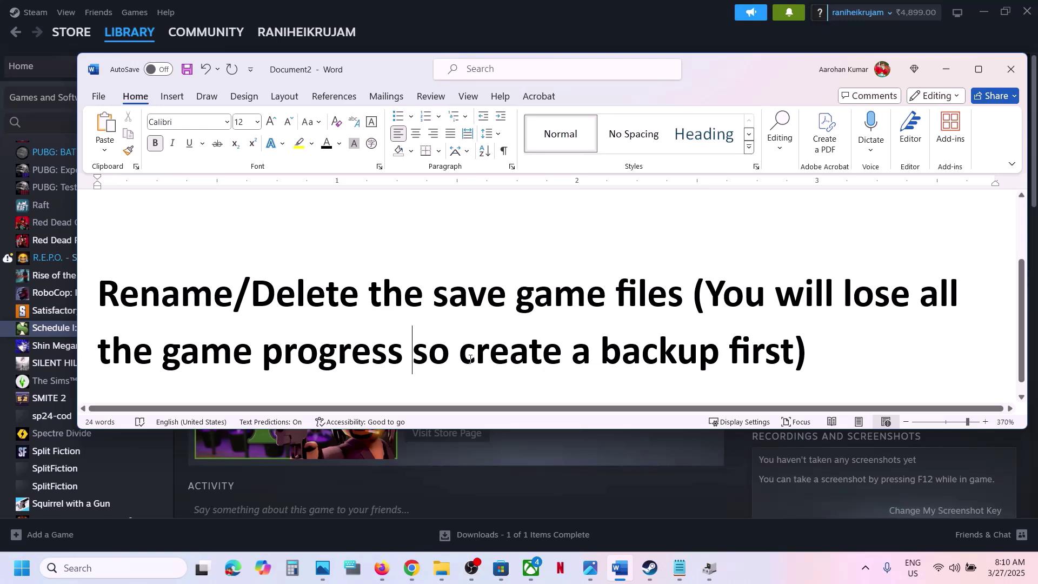
{"action": "left_click_drag", "start_coordinate": [470, 359], "coordinate": [795, 357]}
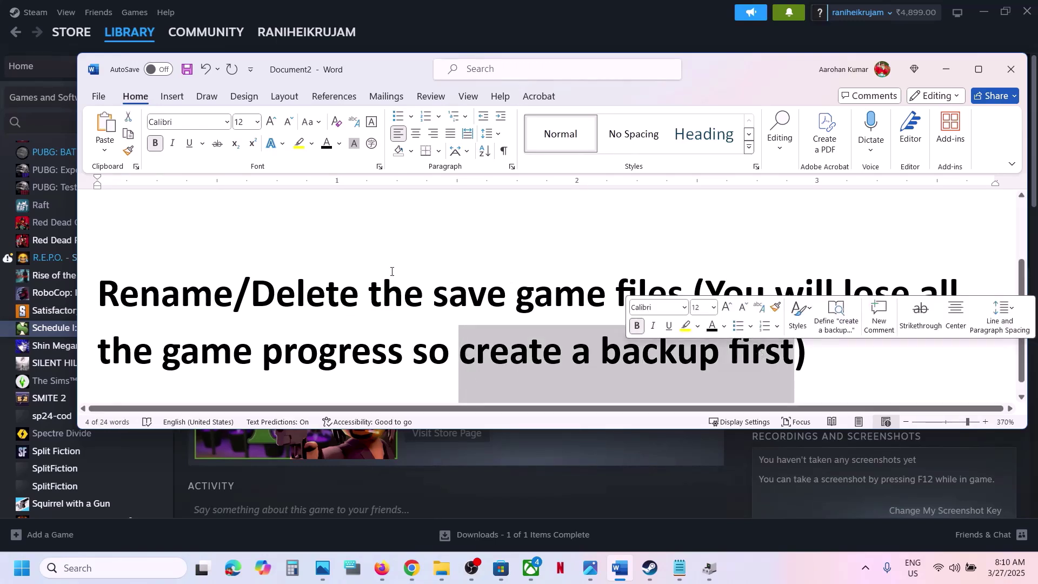
Switch to File Explorer and open the current user's profile folder under C:\Users.
{"action": "right_click", "coordinate": [439, 579]}
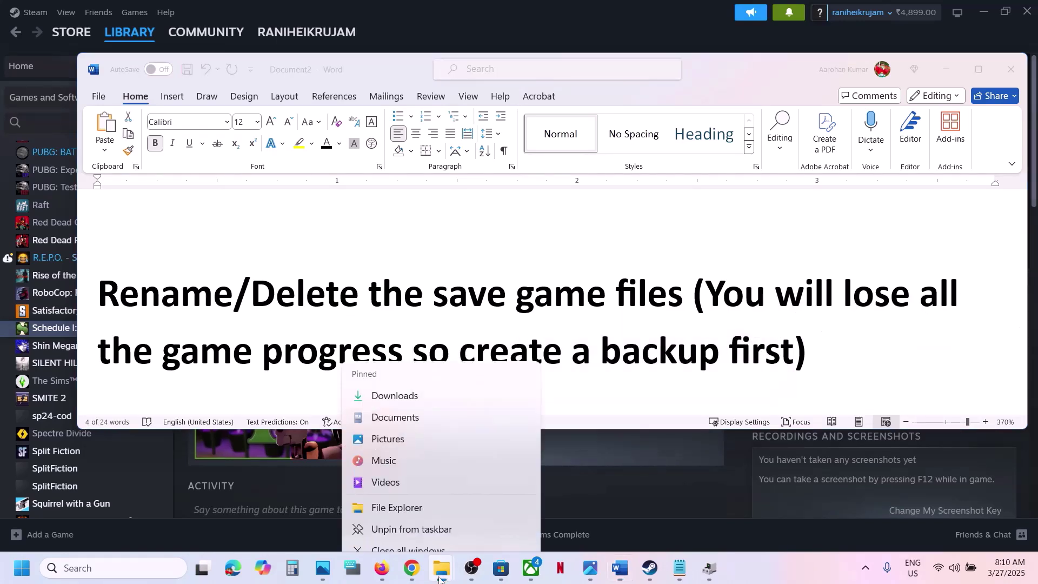
{"action": "left_click", "coordinate": [392, 398]}
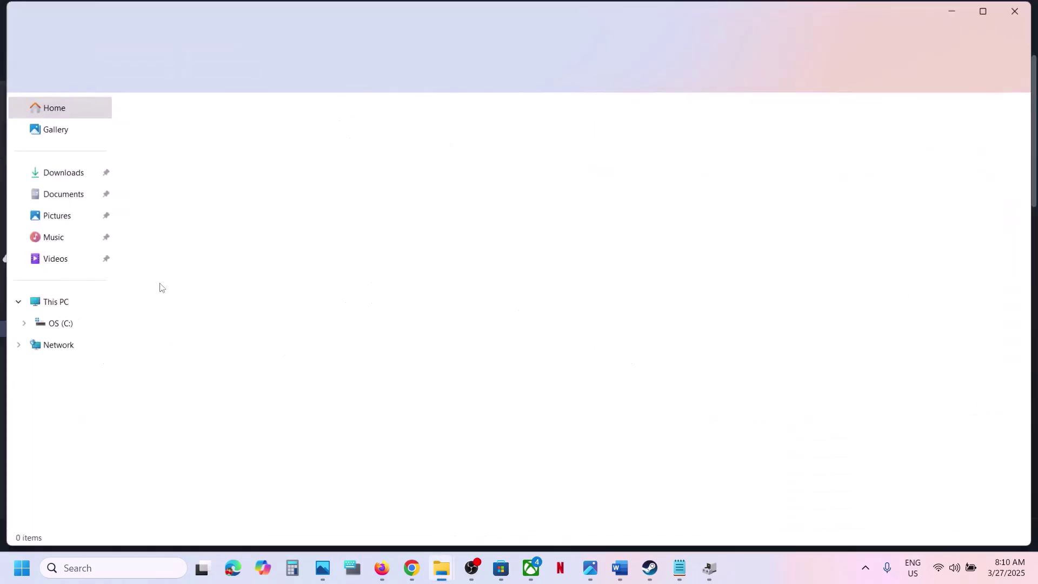
{"action": "left_click", "coordinate": [54, 301]}
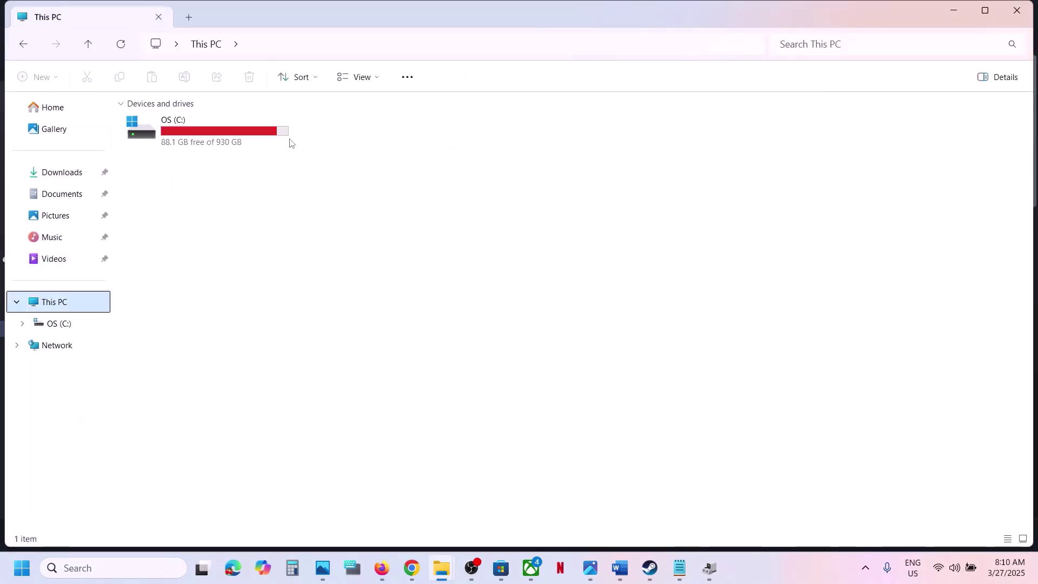
{"action": "double_click", "coordinate": [239, 144]}
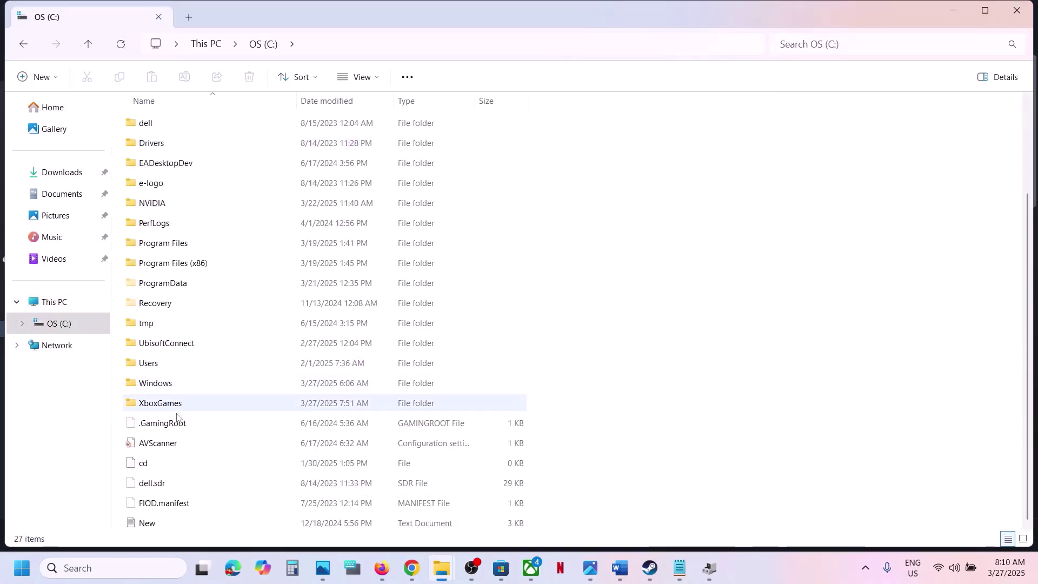
{"action": "double_click", "coordinate": [172, 364]}
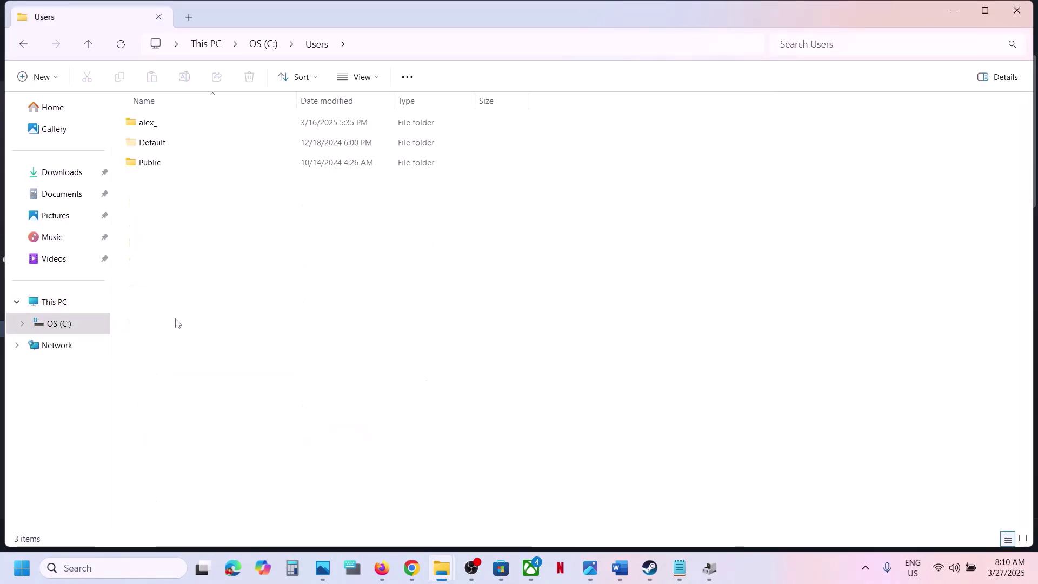
{"action": "double_click", "coordinate": [154, 128]}
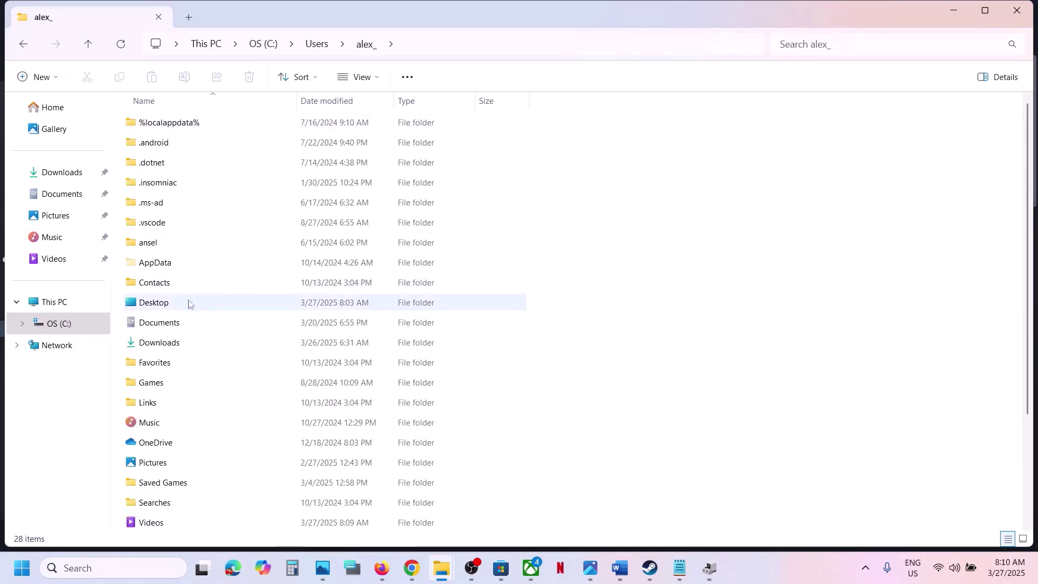
Check the Hidden items display option and open the AppData folder in the user profile.
{"action": "left_click", "coordinate": [163, 282]}
{"action": "left_click", "coordinate": [158, 265]}
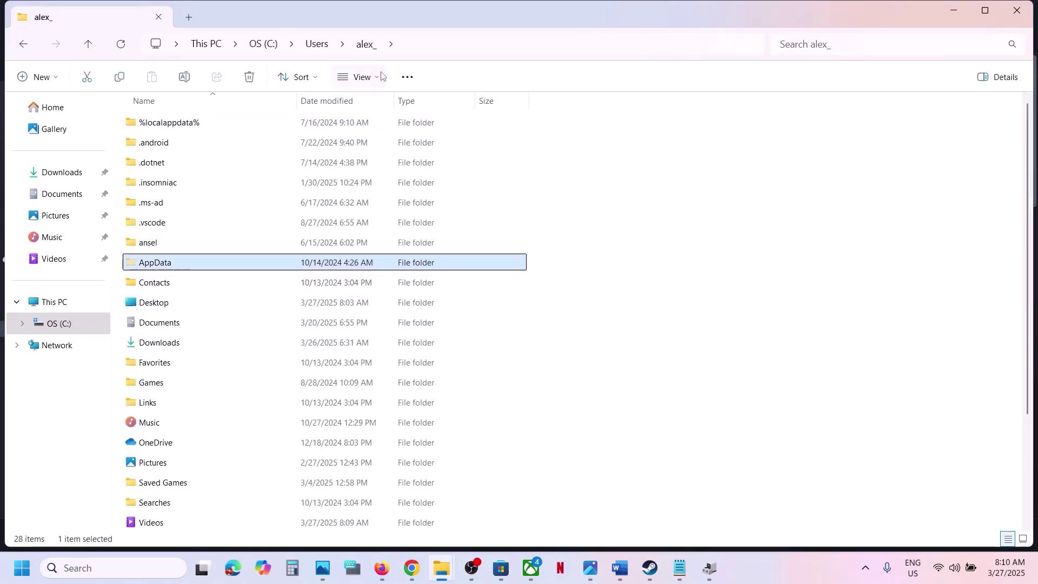
{"action": "left_click", "coordinate": [358, 77]}
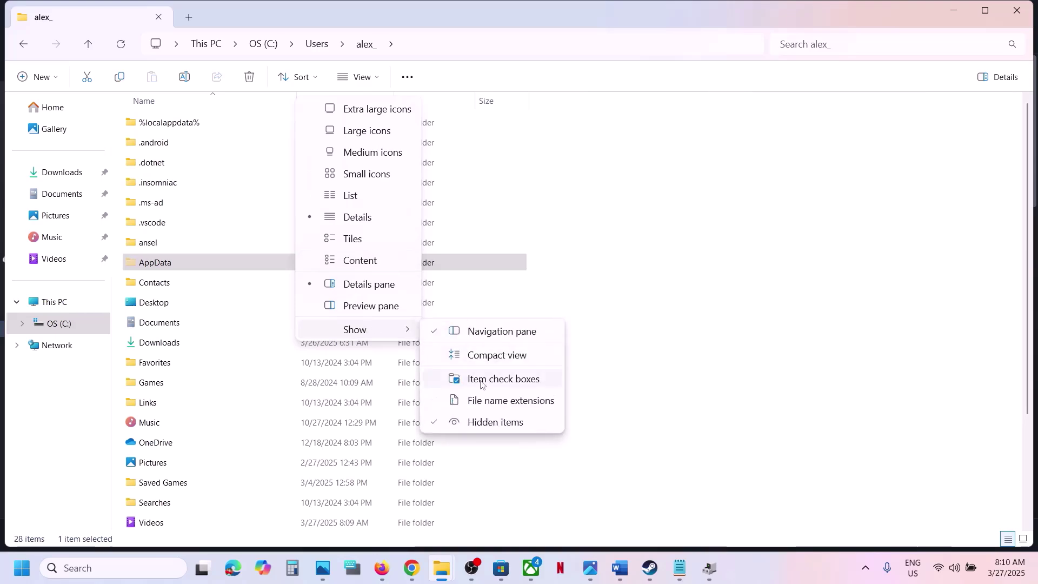
{"action": "left_click", "coordinate": [189, 266]}
{"action": "double_click", "coordinate": [189, 266]}
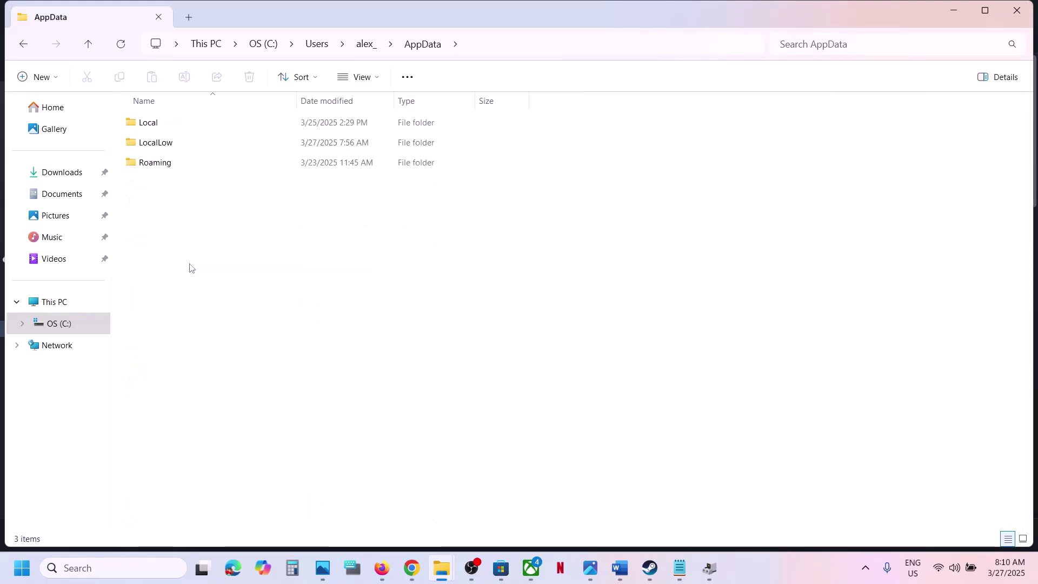
Open the TVGS folder inside LocalLow and look into its Schedule I Free Sample folder.
{"action": "double_click", "coordinate": [167, 142]}
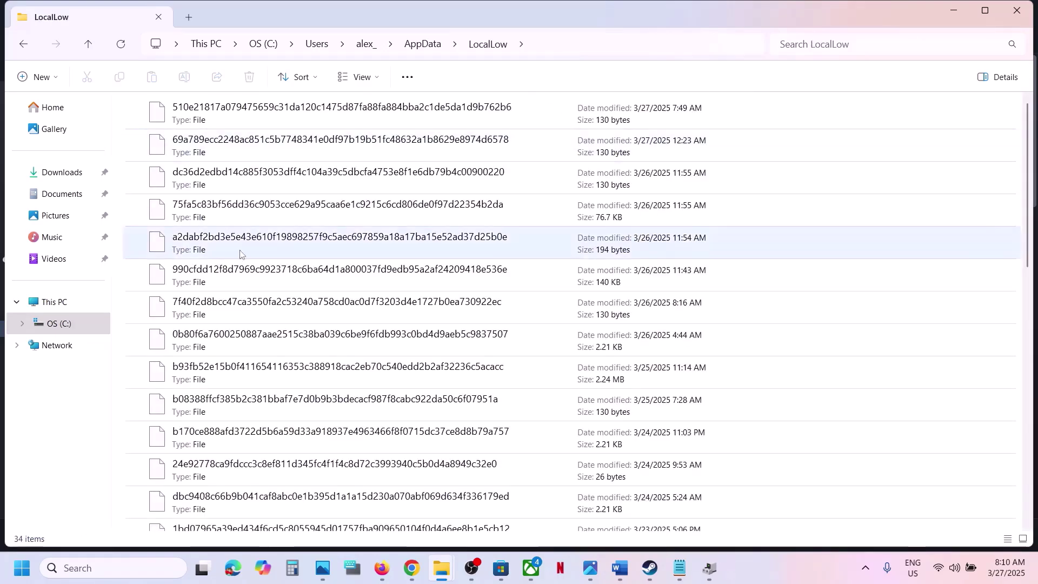
{"action": "scroll", "coordinate": [189, 249], "scroll_direction": "down", "scroll_amount": 10}
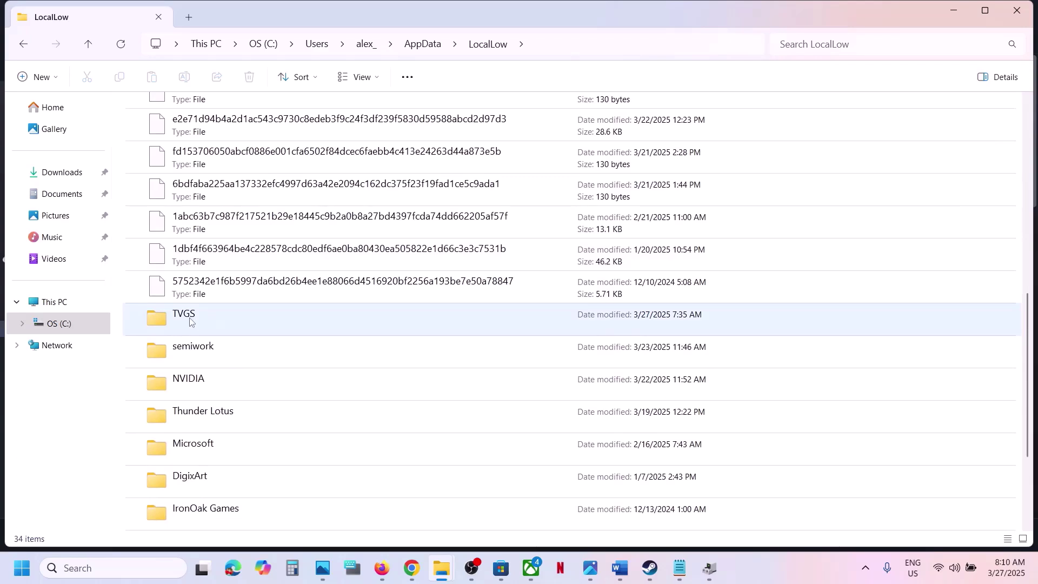
{"action": "double_click", "coordinate": [190, 322]}
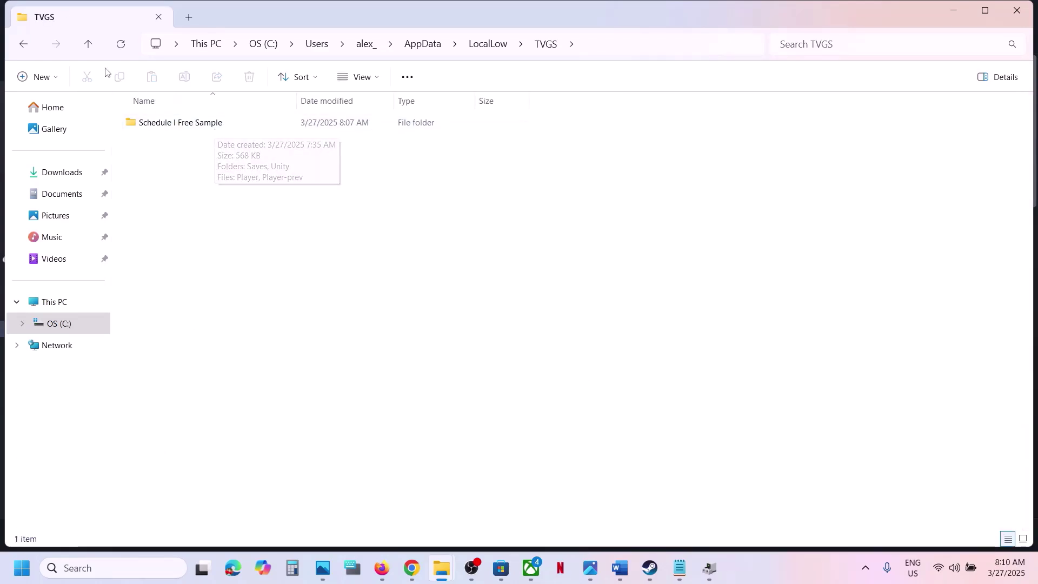
{"action": "double_click", "coordinate": [170, 124]}
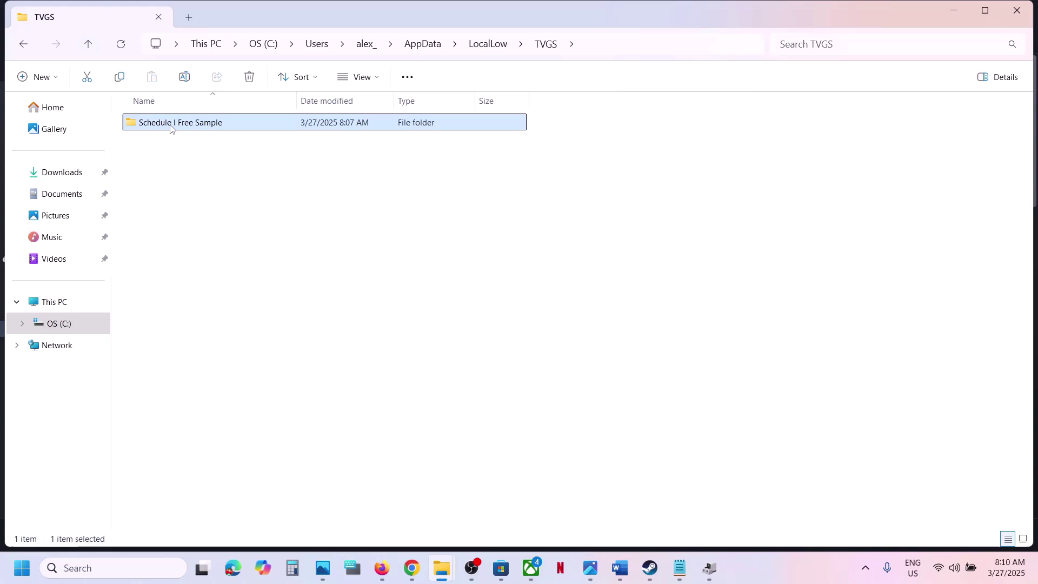
Go back up to LocalLow and copy the TVGS folder onto the desktop as a backup.
{"action": "left_click", "coordinate": [88, 44]}
{"action": "left_click", "coordinate": [88, 44]}
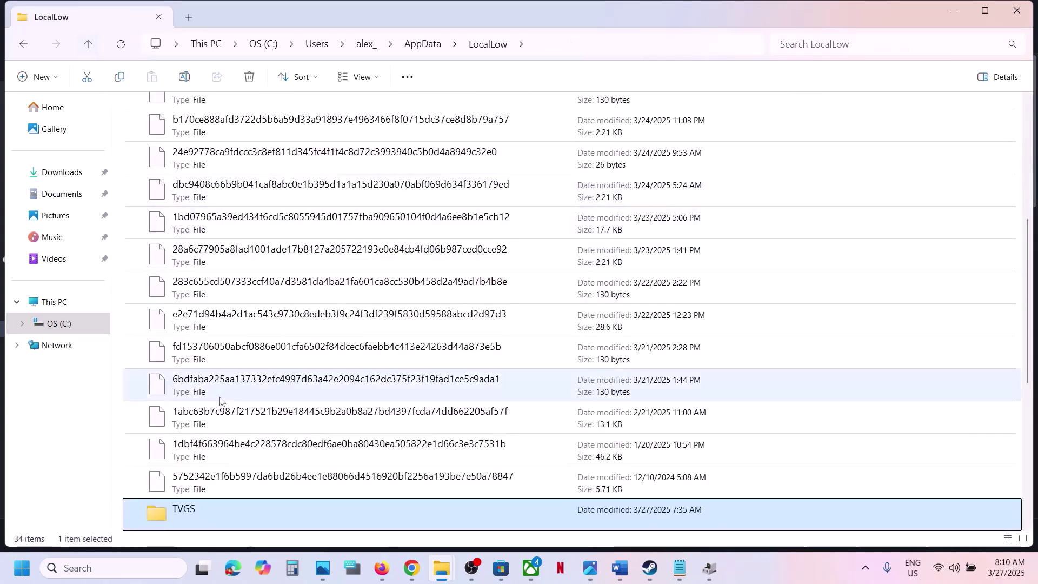
{"action": "scroll", "coordinate": [220, 400], "scroll_direction": "down", "scroll_amount": 4}
{"action": "right_click", "coordinate": [220, 275]}
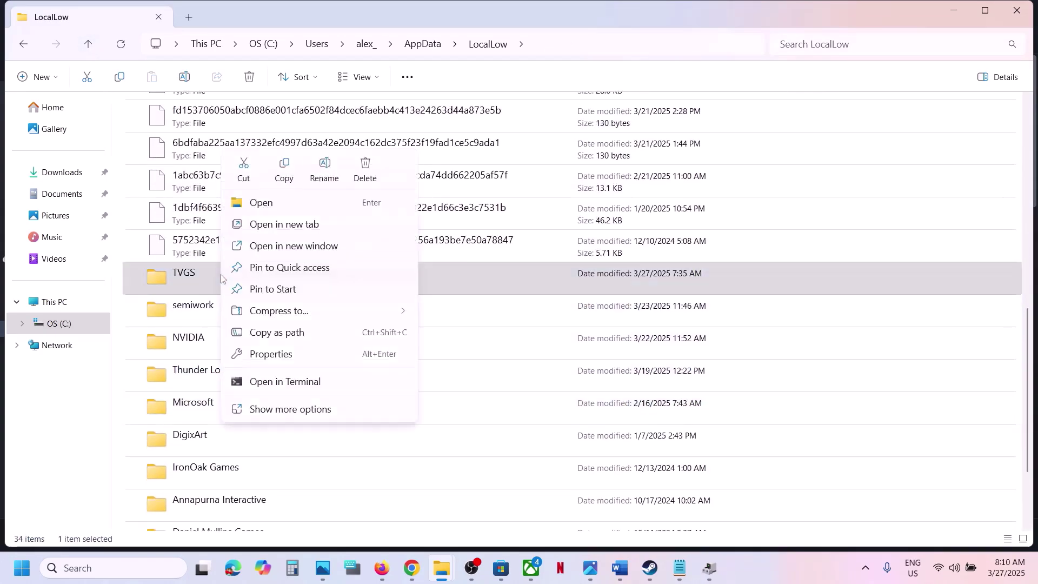
{"action": "left_click", "coordinate": [292, 177]}
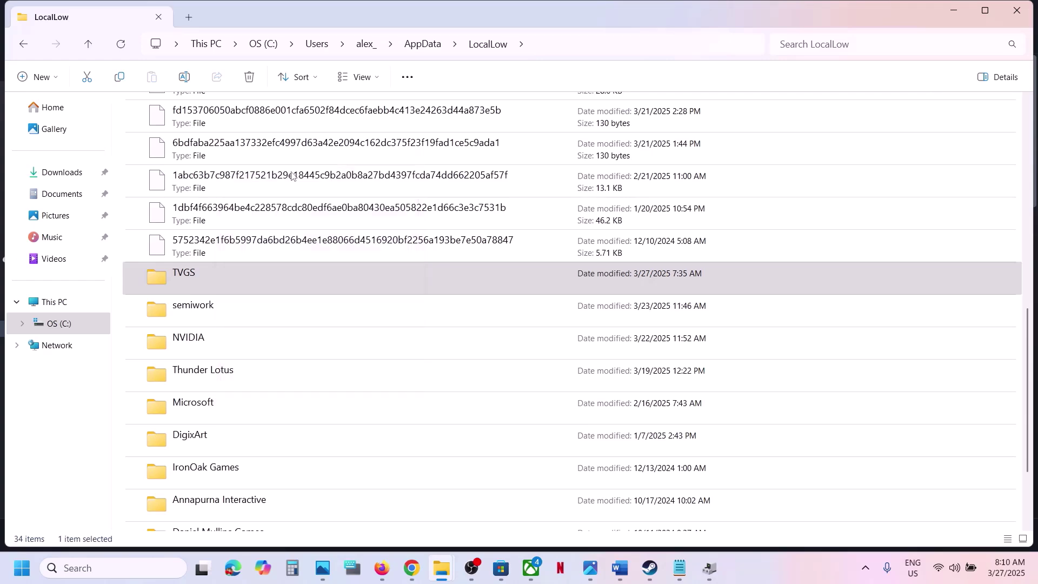
{"action": "key", "text": "super+d"}
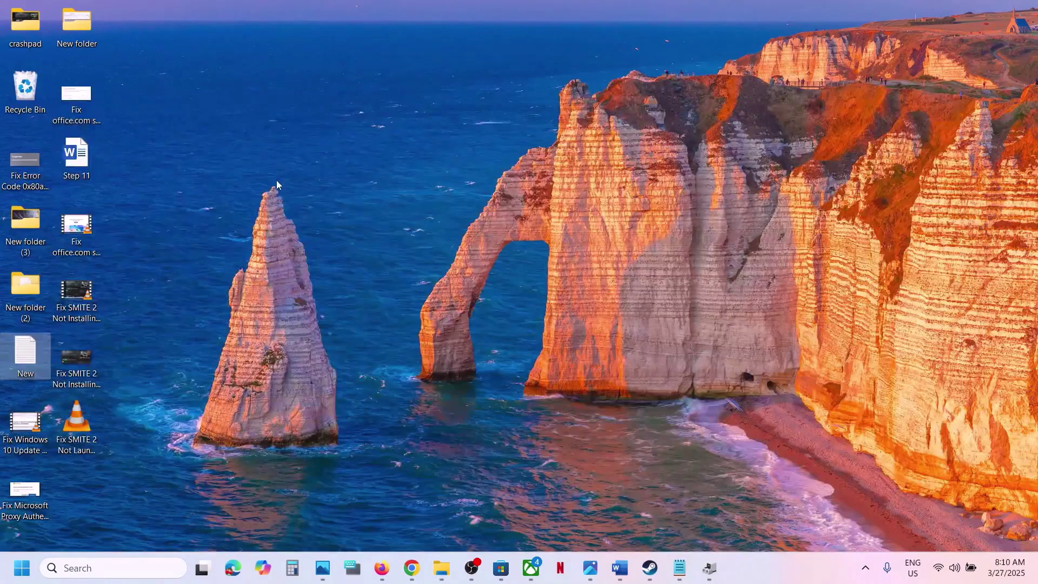
{"action": "key", "text": "ctrl+v"}
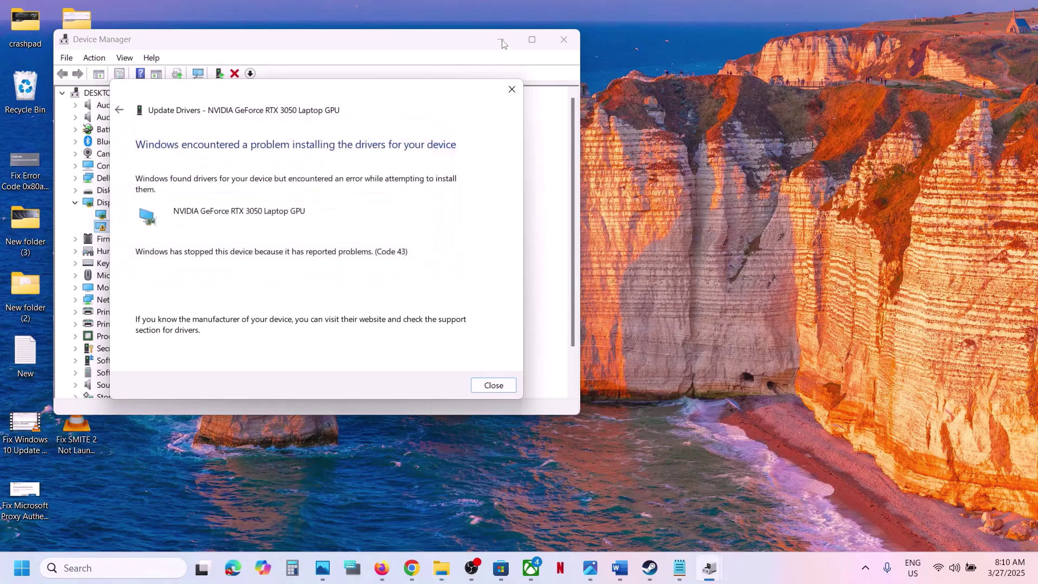
Clear the driver update dialog and Device Manager off the desktop and move the copied TVGS folder to an open area.
{"action": "left_click", "coordinate": [494, 385]}
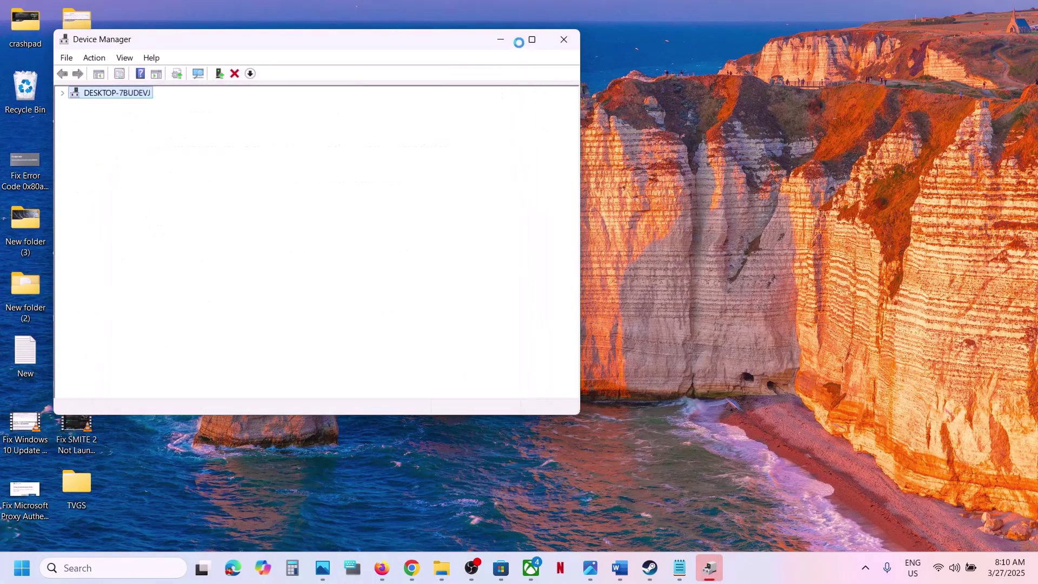
{"action": "left_click", "coordinate": [501, 40]}
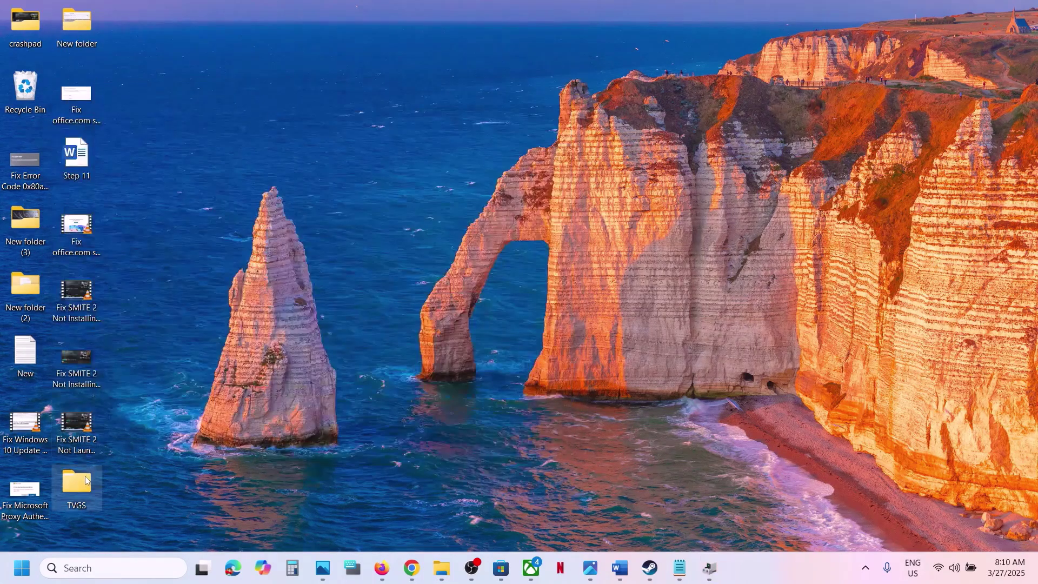
{"action": "left_click_drag", "start_coordinate": [76, 484], "coordinate": [448, 227]}
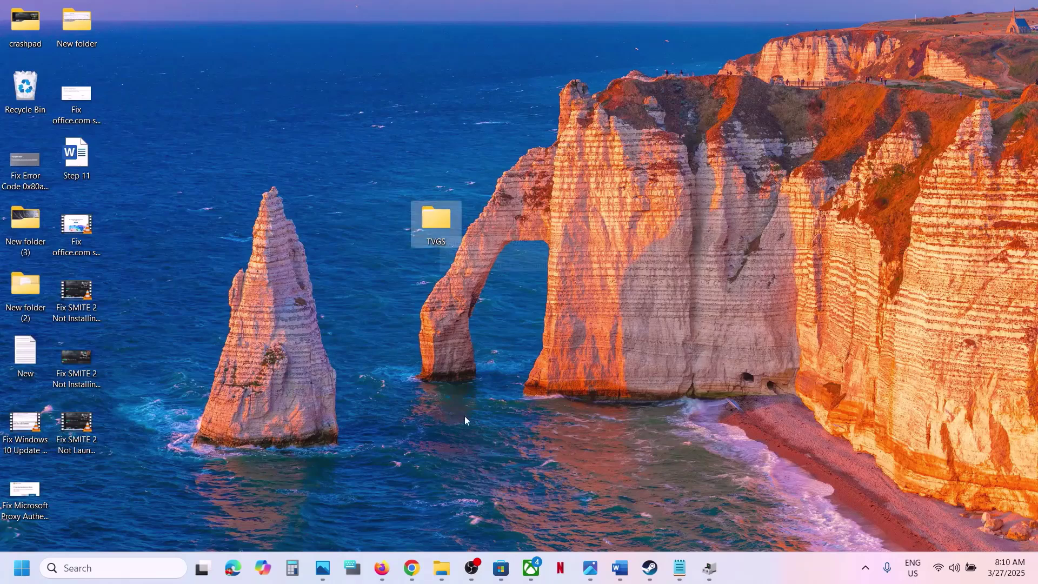
Return to the LocalLow folder in File Explorer and rename the original TVGS folder to TVGS.old.
{"action": "left_click", "coordinate": [650, 568]}
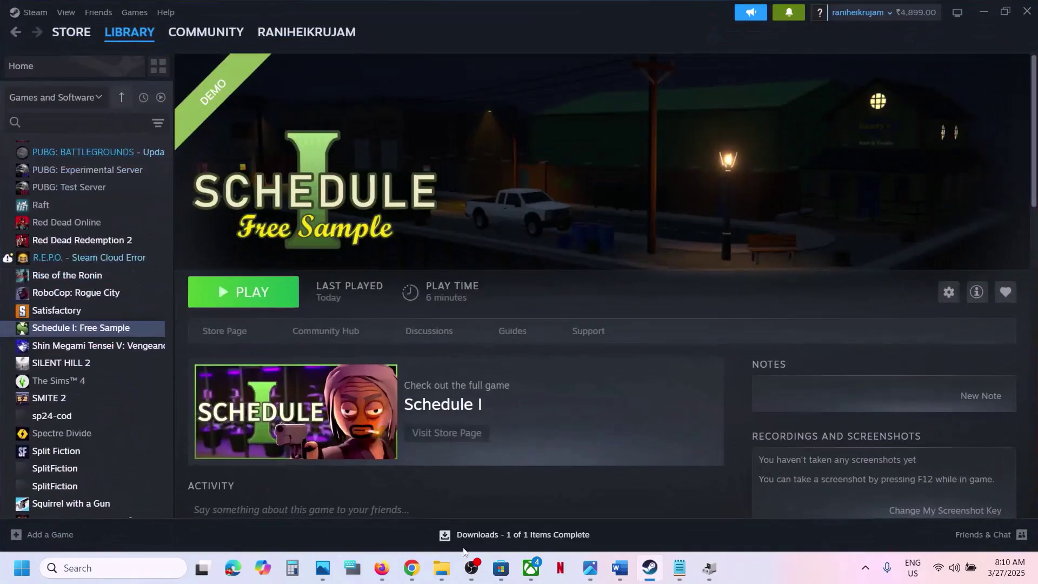
{"action": "left_click", "coordinate": [442, 568]}
{"action": "left_click", "coordinate": [562, 511]}
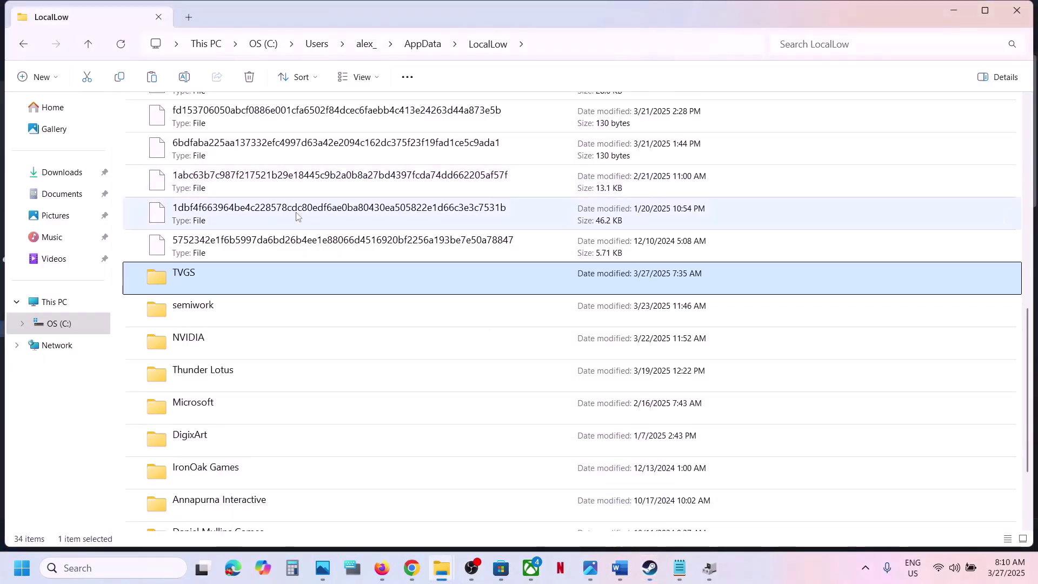
{"action": "right_click", "coordinate": [226, 278]}
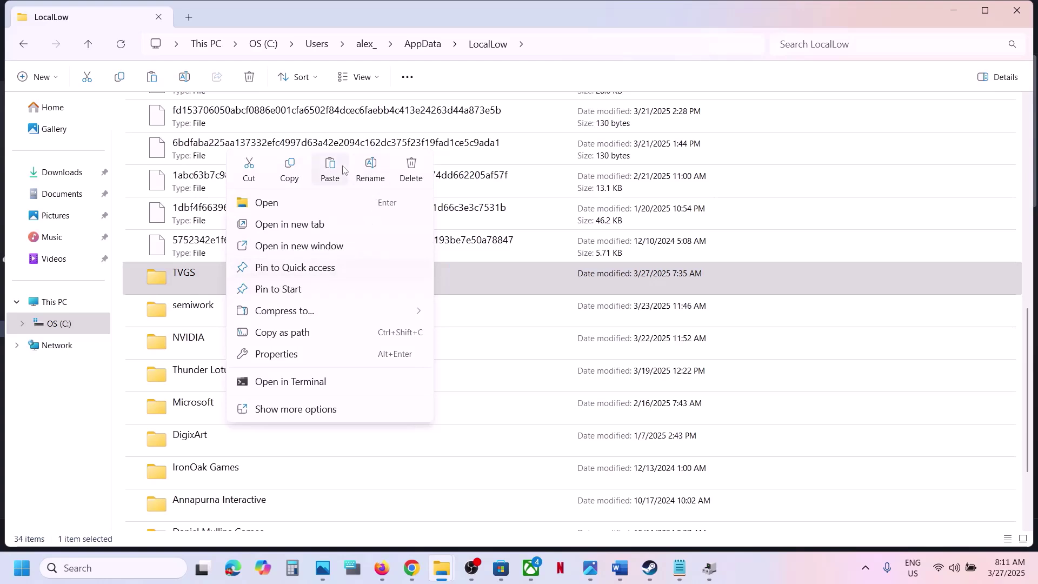
{"action": "left_click", "coordinate": [365, 170]}
{"action": "left_click", "coordinate": [208, 271]}
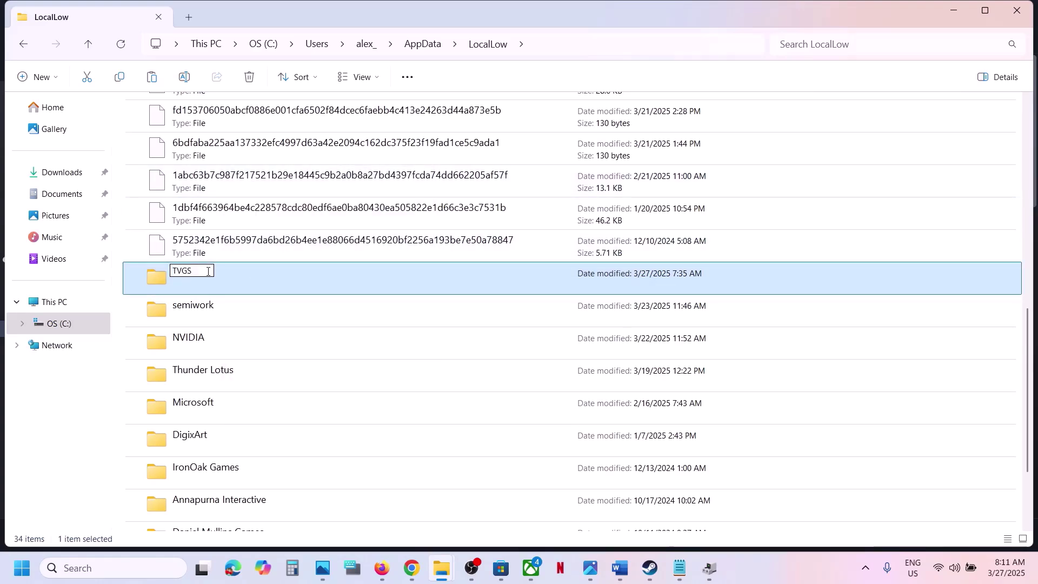
{"action": "type", "text": ".old"}
{"action": "key", "text": "Return"}
{"action": "left_click", "coordinate": [879, 338]}
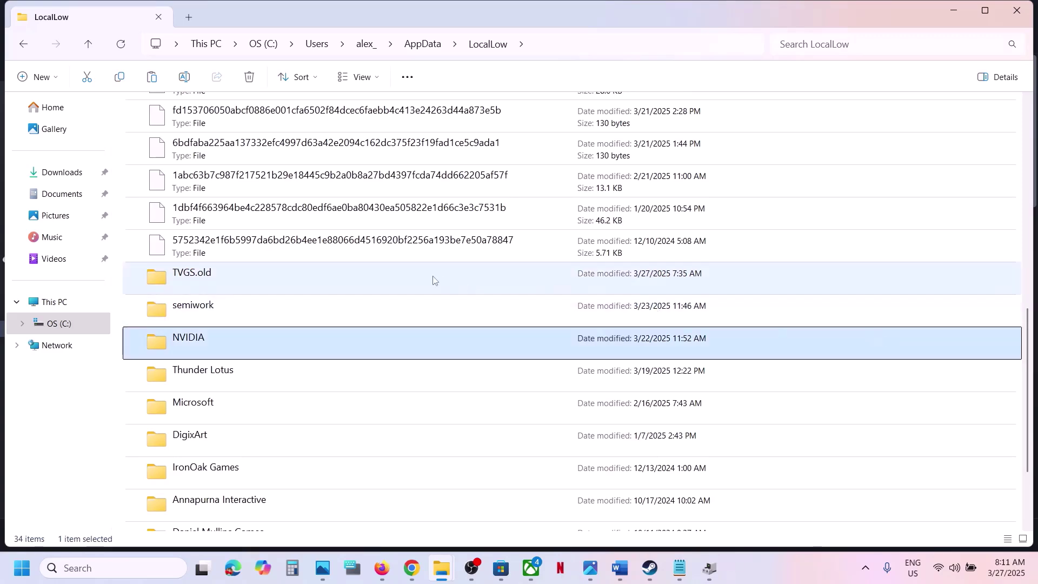
{"action": "left_click", "coordinate": [400, 280]}
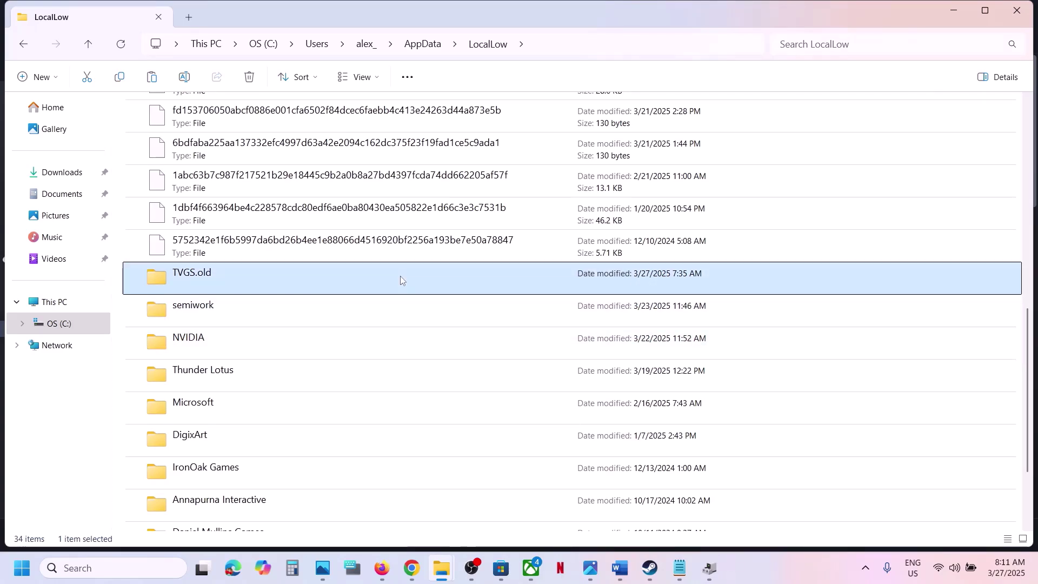
Switch to the Word notes and highlight the phrase "Rename/Delete the save game files".
{"action": "left_click", "coordinate": [650, 568]}
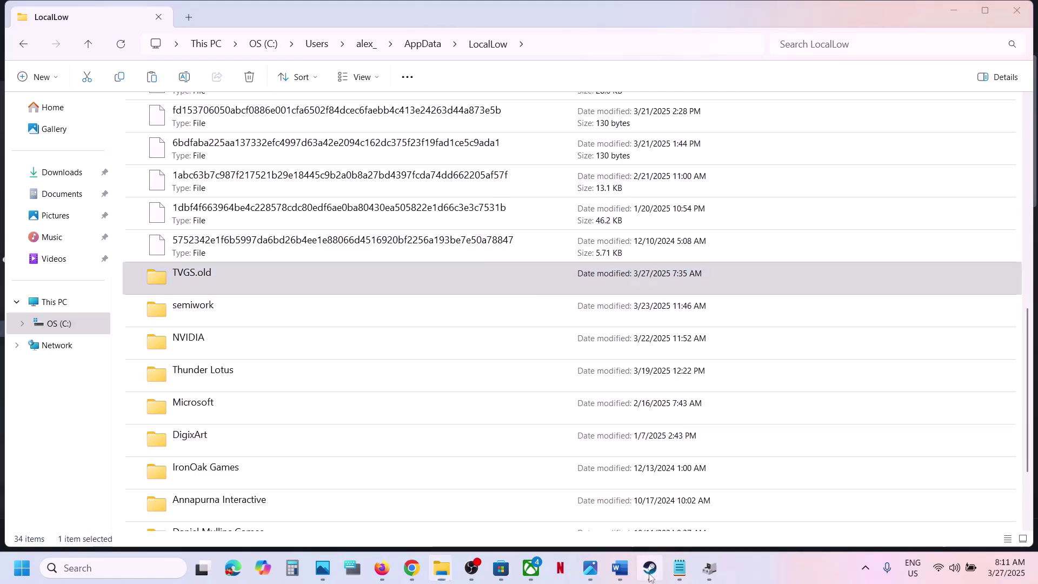
{"action": "left_click", "coordinate": [619, 568]}
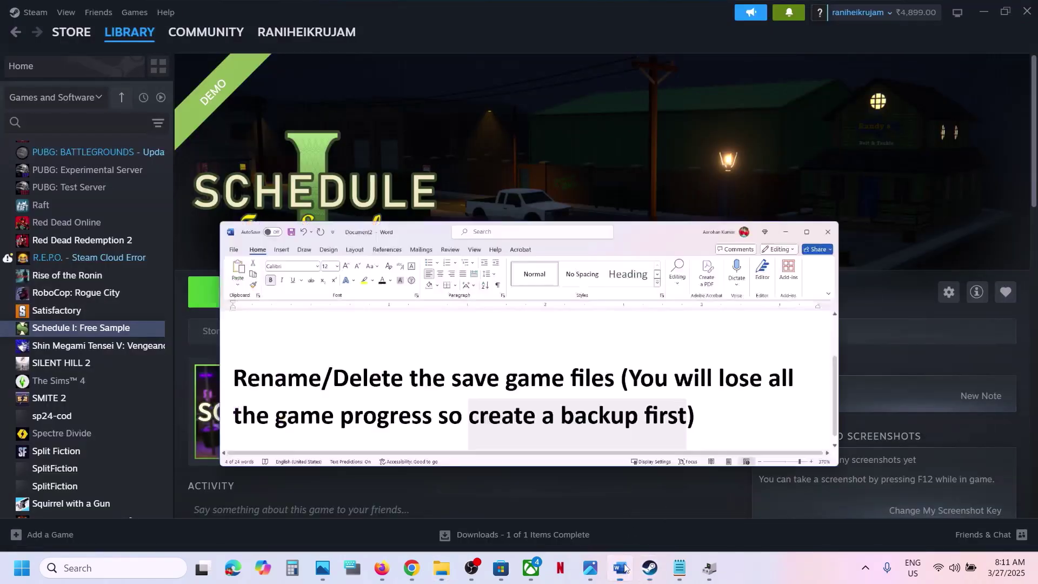
{"action": "left_click_drag", "start_coordinate": [195, 302], "coordinate": [685, 296]}
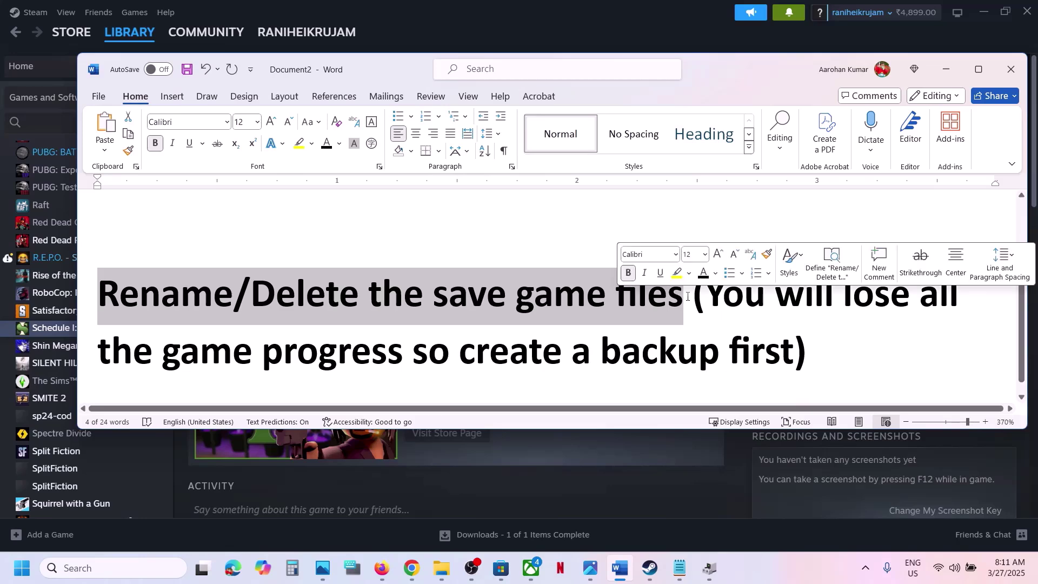
{"action": "left_click", "coordinate": [616, 25]}
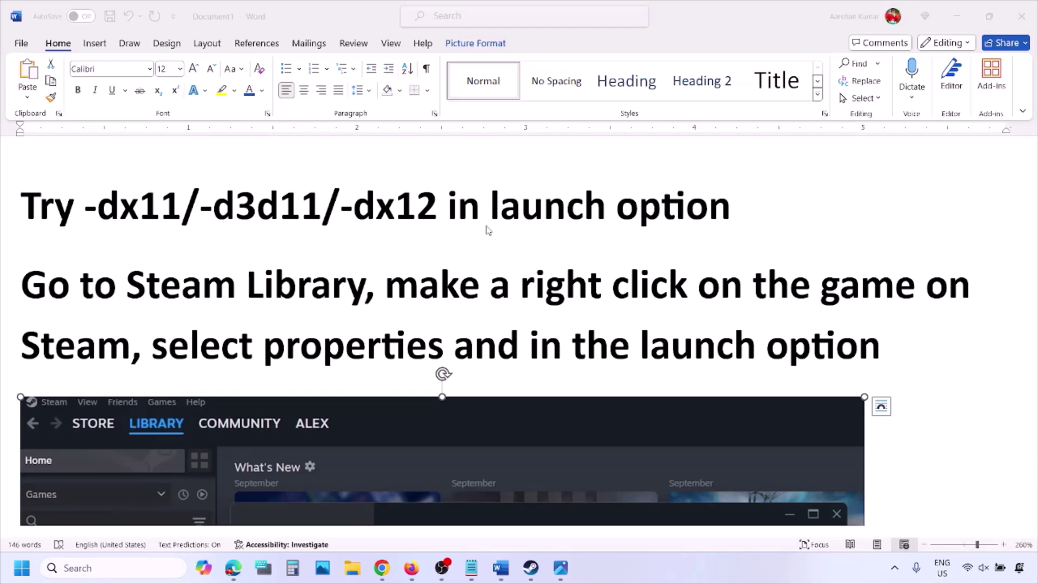
Read the launch option notes and highlight the instructions on finding the game in the Steam Library and selecting its properties.
{"action": "scroll", "coordinate": [278, 318], "scroll_direction": "down", "scroll_amount": 3}
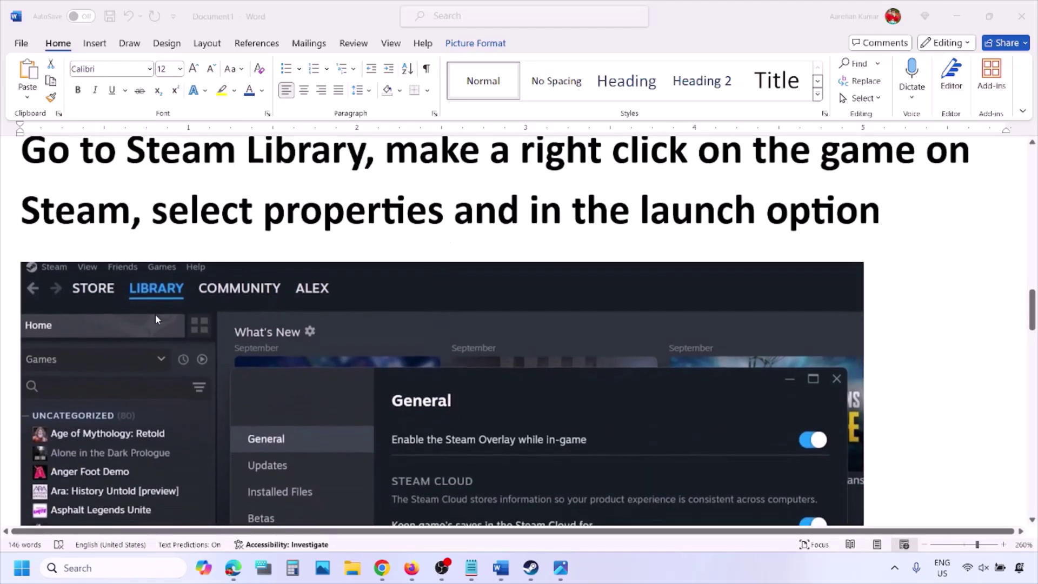
{"action": "left_click", "coordinate": [395, 160]}
{"action": "left_click_drag", "start_coordinate": [390, 156], "coordinate": [925, 156]}
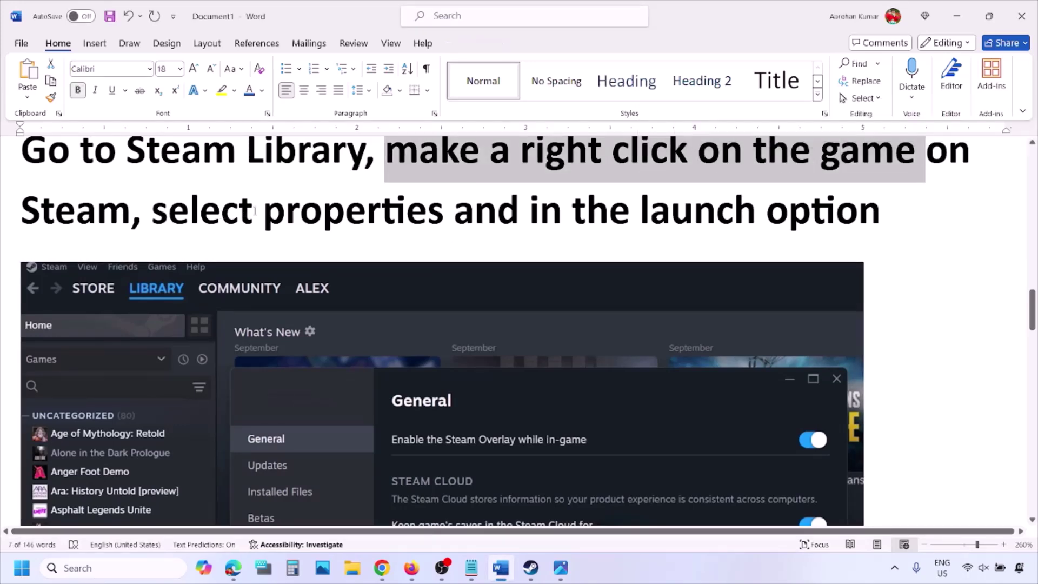
{"action": "left_click_drag", "start_coordinate": [255, 211], "coordinate": [445, 214]}
Examine the example screenshots in the document for the -dx11, -d3d11 and -dx12 launch options.
{"action": "scroll", "coordinate": [445, 215], "scroll_direction": "down", "scroll_amount": 5}
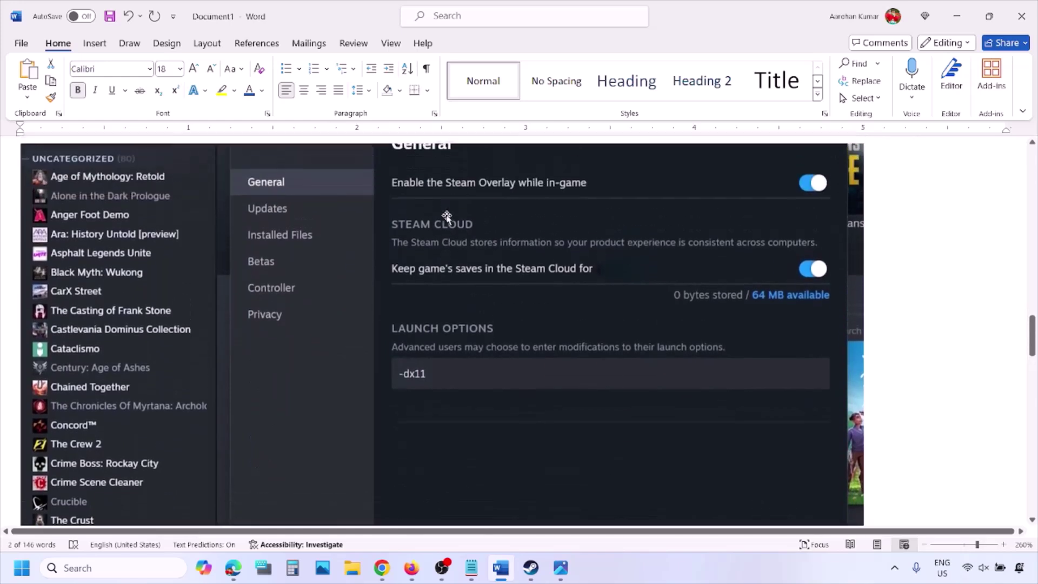
{"action": "right_click", "coordinate": [446, 215]}
{"action": "left_click", "coordinate": [406, 390]}
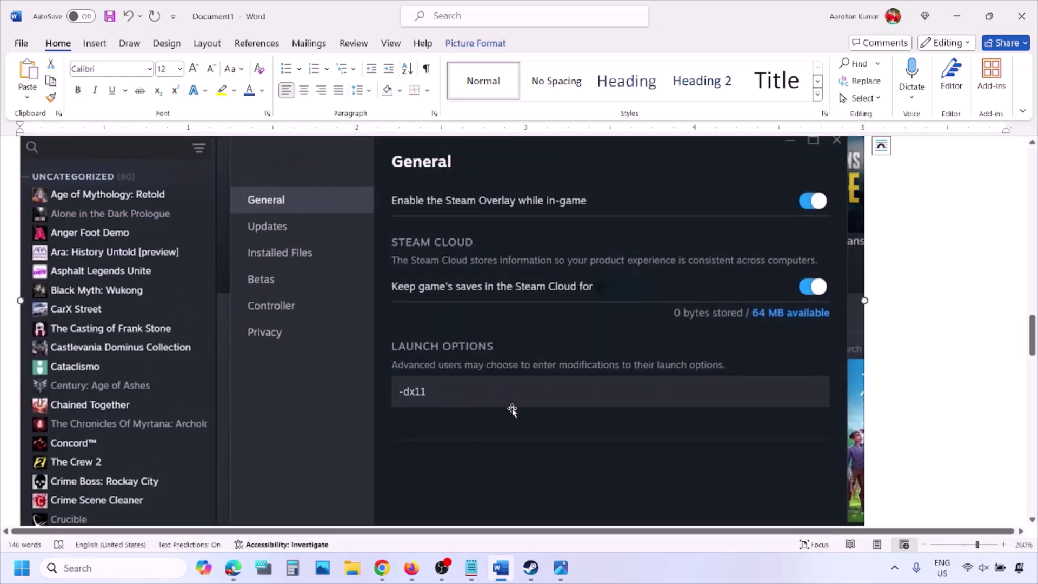
{"action": "scroll", "coordinate": [512, 409], "scroll_direction": "down", "scroll_amount": 7}
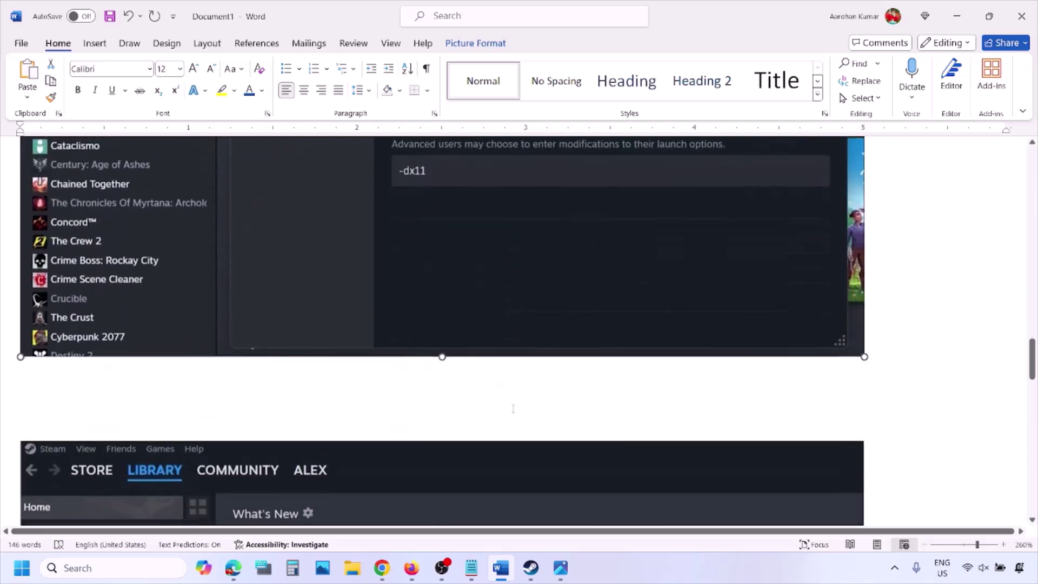
{"action": "scroll", "coordinate": [512, 410], "scroll_direction": "down", "scroll_amount": 3}
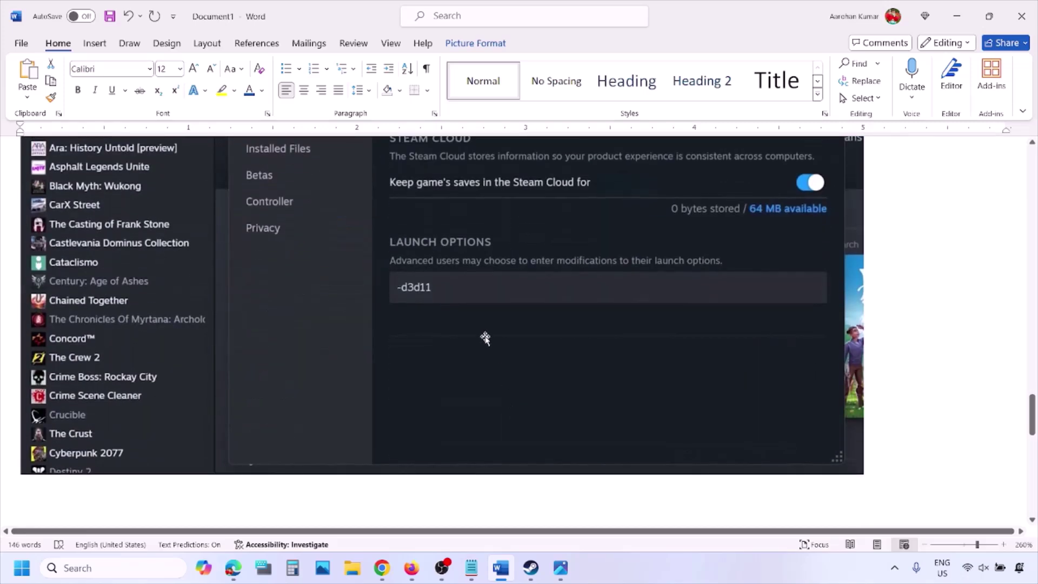
{"action": "scroll", "coordinate": [435, 326], "scroll_direction": "up", "scroll_amount": 1}
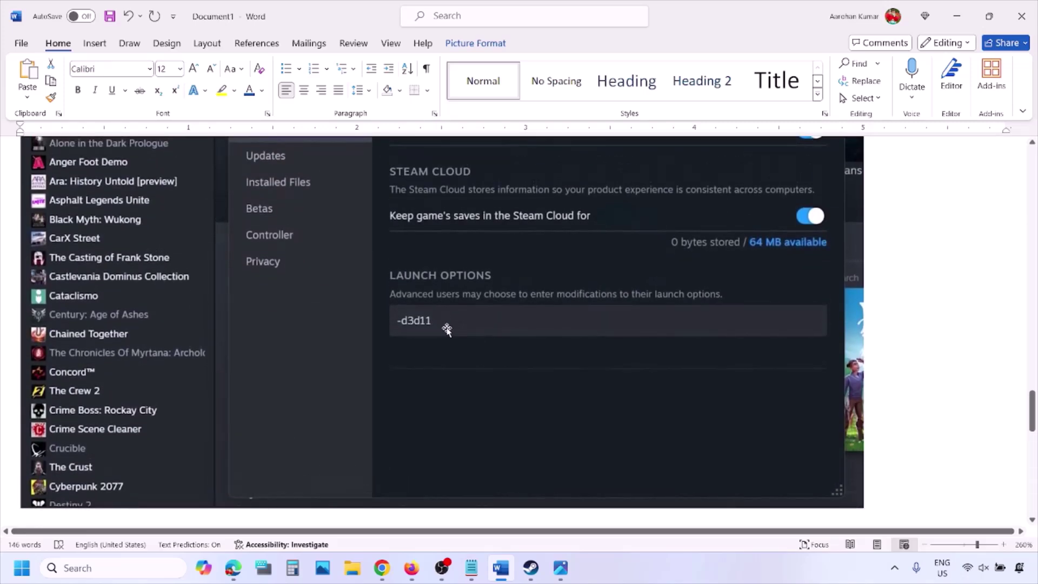
{"action": "scroll", "coordinate": [465, 331], "scroll_direction": "down", "scroll_amount": 9}
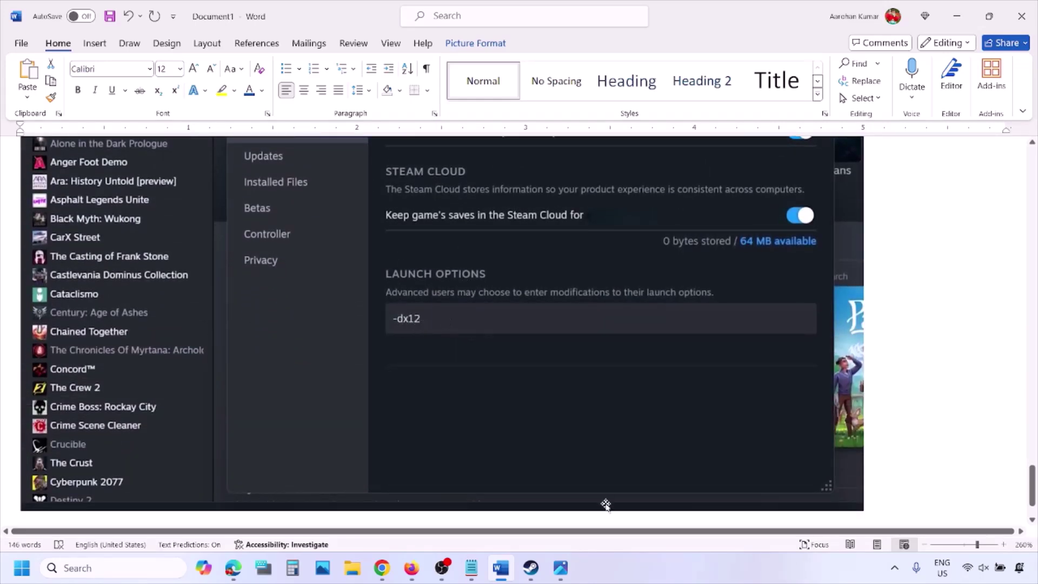
Switch to the Steam library and display the Windows power options to locate Restart.
{"action": "left_click", "coordinate": [651, 576]}
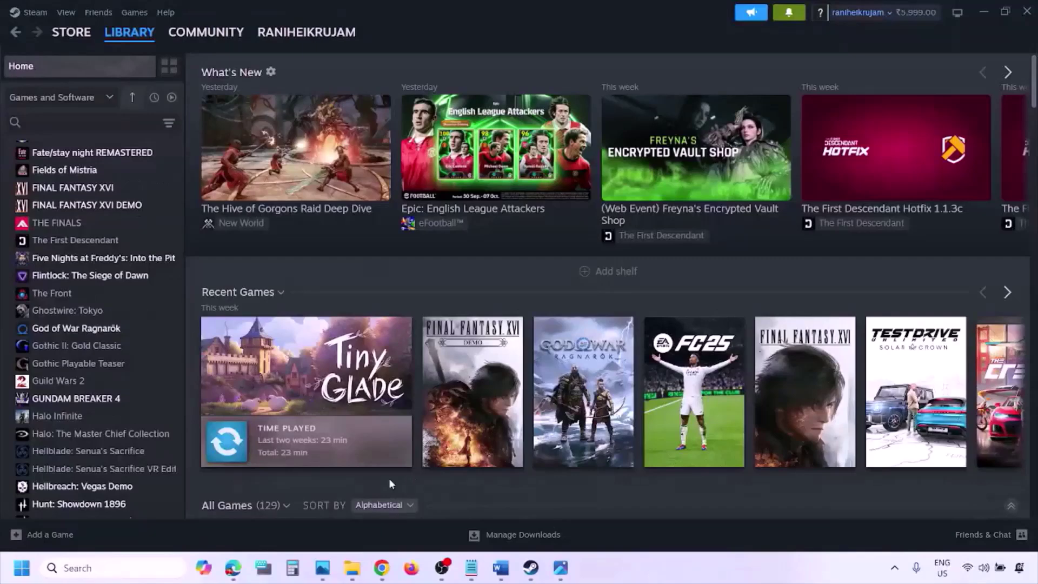
{"action": "key", "text": "super"}
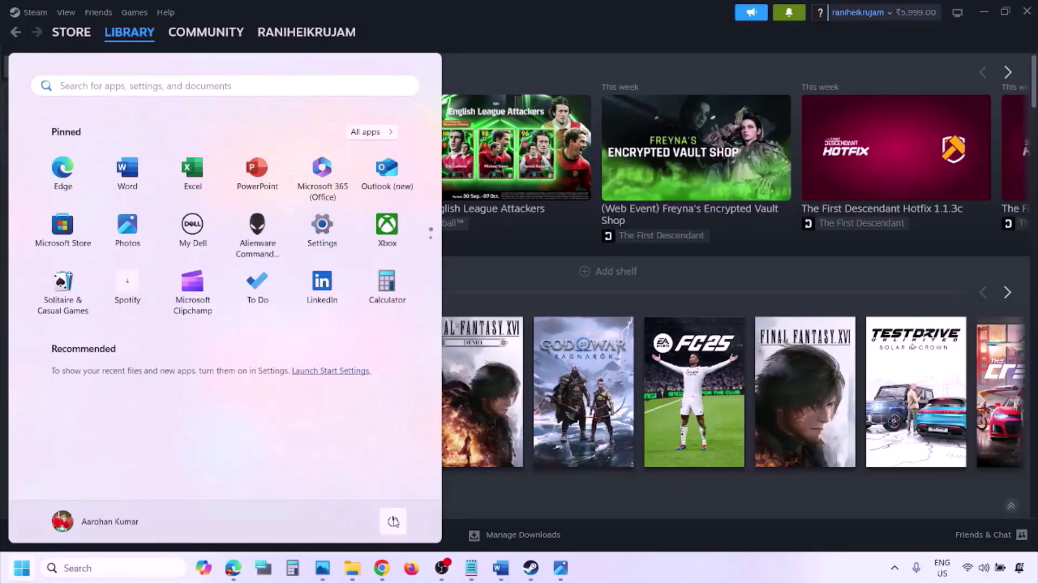
{"action": "left_click", "coordinate": [394, 522]}
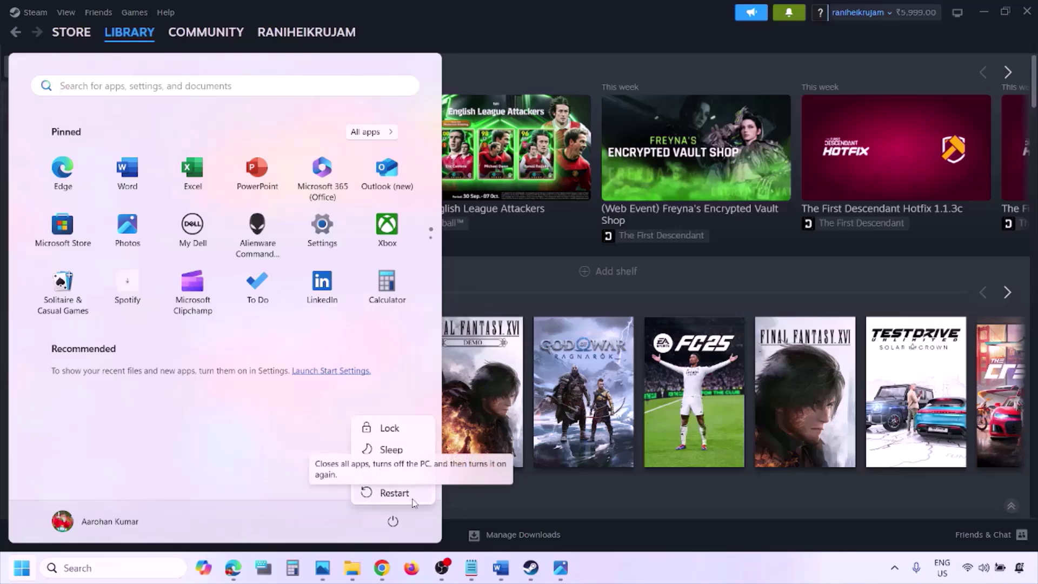
Switch to the Word notes and highlight the Step 2 instruction on running the game as an administrator from its installation folder.
{"action": "left_click", "coordinate": [501, 569]}
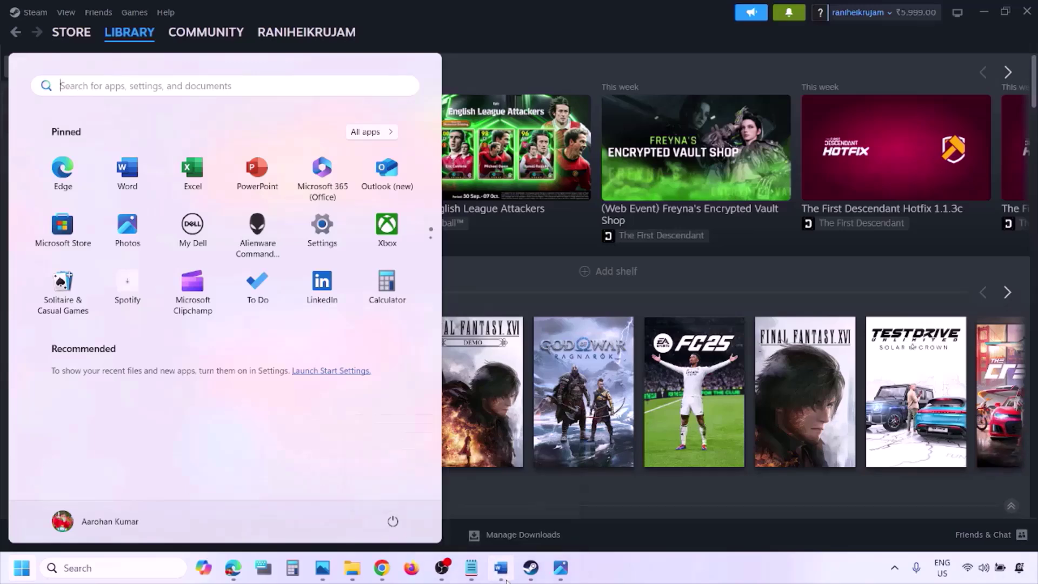
{"action": "left_click_drag", "start_coordinate": [180, 392], "coordinate": [294, 427]}
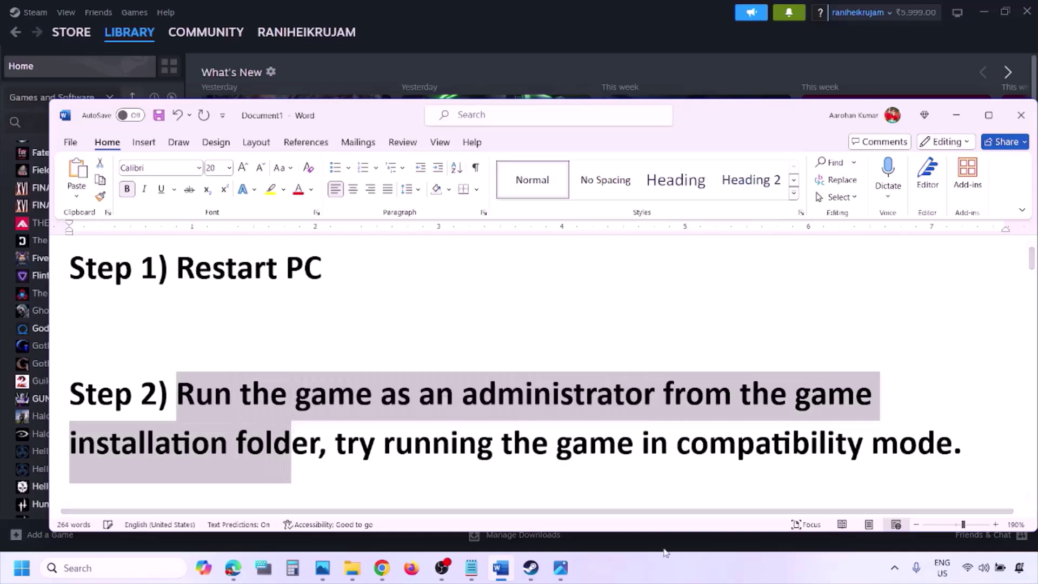
Switch to Photos and examine 1.png for the Browse local files option and 2.png for the Properties option.
{"action": "left_click", "coordinate": [657, 570]}
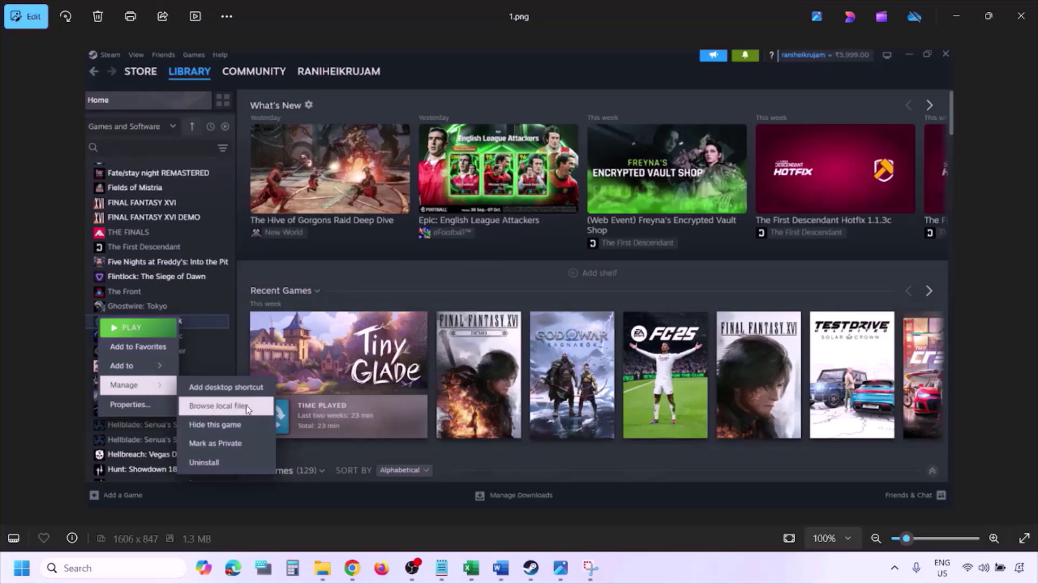
{"action": "scroll", "coordinate": [246, 405], "scroll_direction": "up", "scroll_amount": 2}
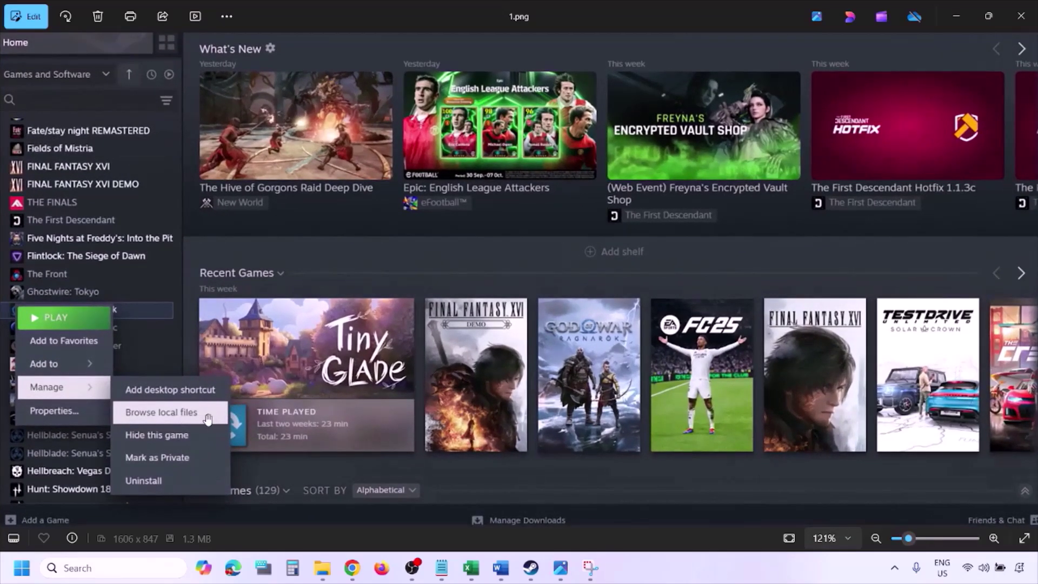
{"action": "scroll", "coordinate": [207, 418], "scroll_direction": "down", "scroll_amount": 2}
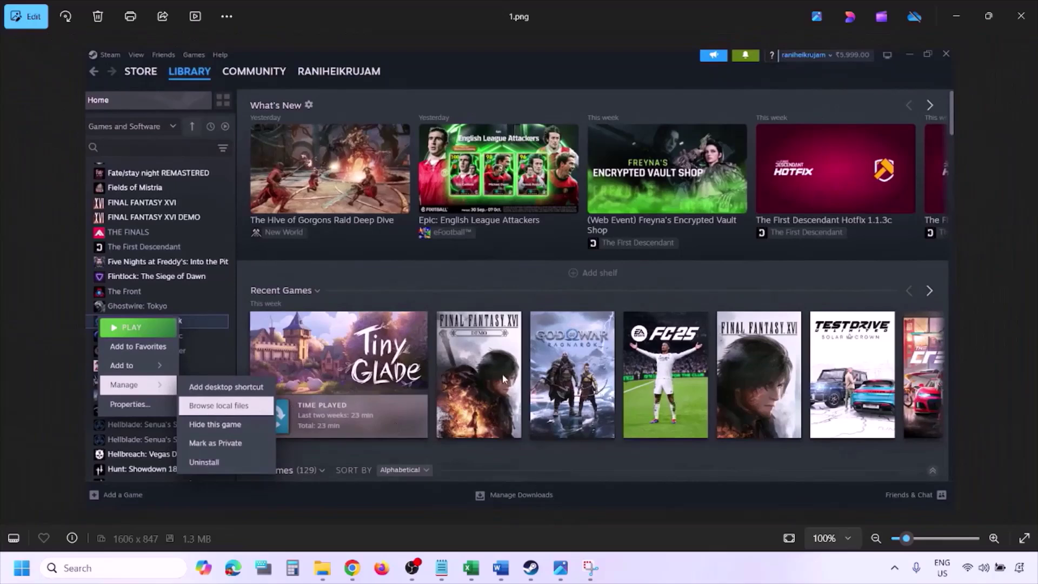
{"action": "key", "text": "Right"}
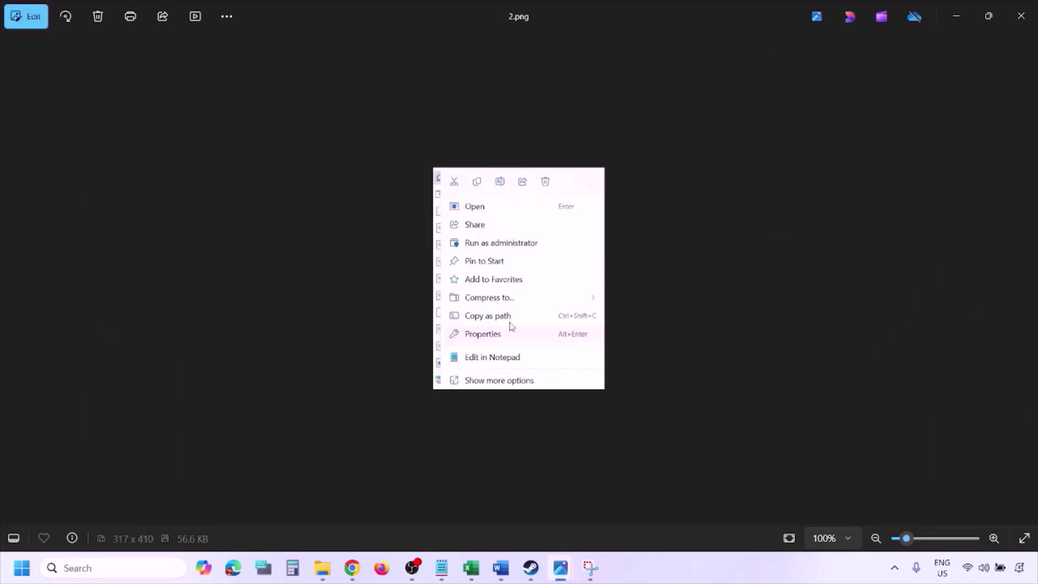
{"action": "scroll", "coordinate": [511, 326], "scroll_direction": "up", "scroll_amount": 4}
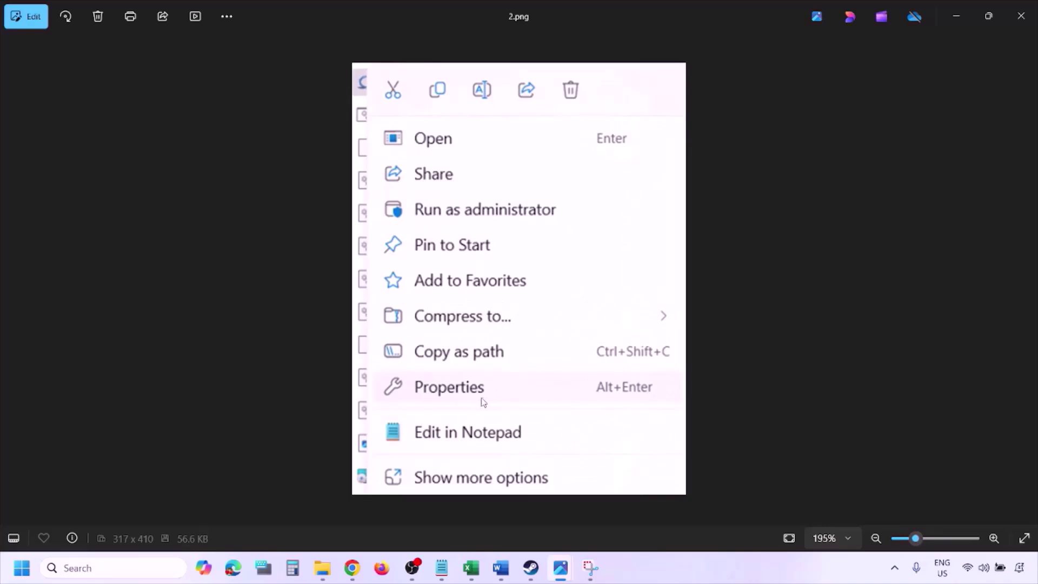
{"action": "scroll", "coordinate": [478, 399], "scroll_direction": "down", "scroll_amount": 4}
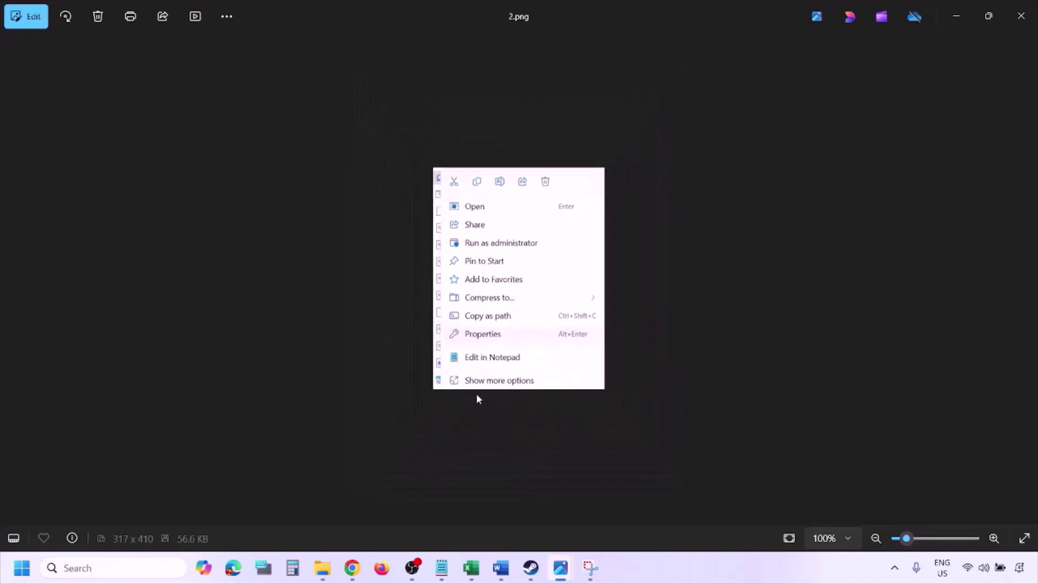
Examine the Compatibility settings in 3.png and 4.png for running as an administrator and in Windows 8 compatibility mode.
{"action": "key", "text": "Right"}
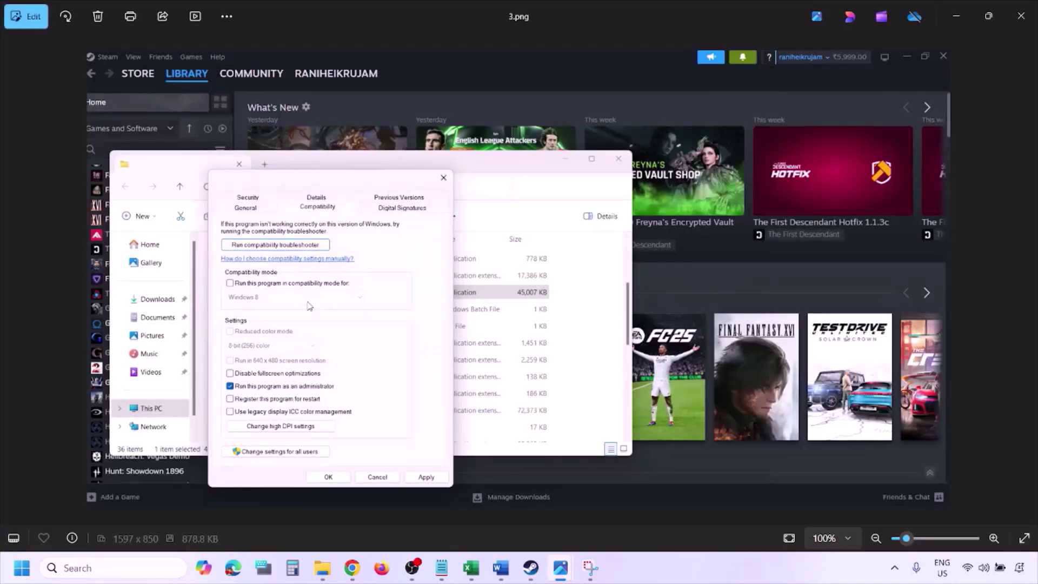
{"action": "scroll", "coordinate": [310, 306], "scroll_direction": "up", "scroll_amount": 2}
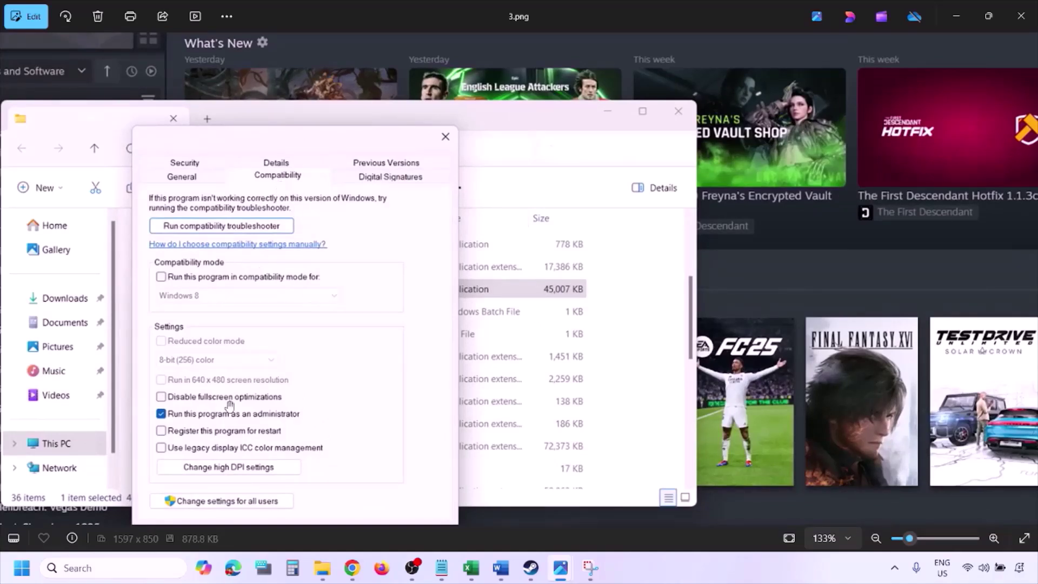
{"action": "left_click_drag", "start_coordinate": [230, 405], "coordinate": [229, 356]}
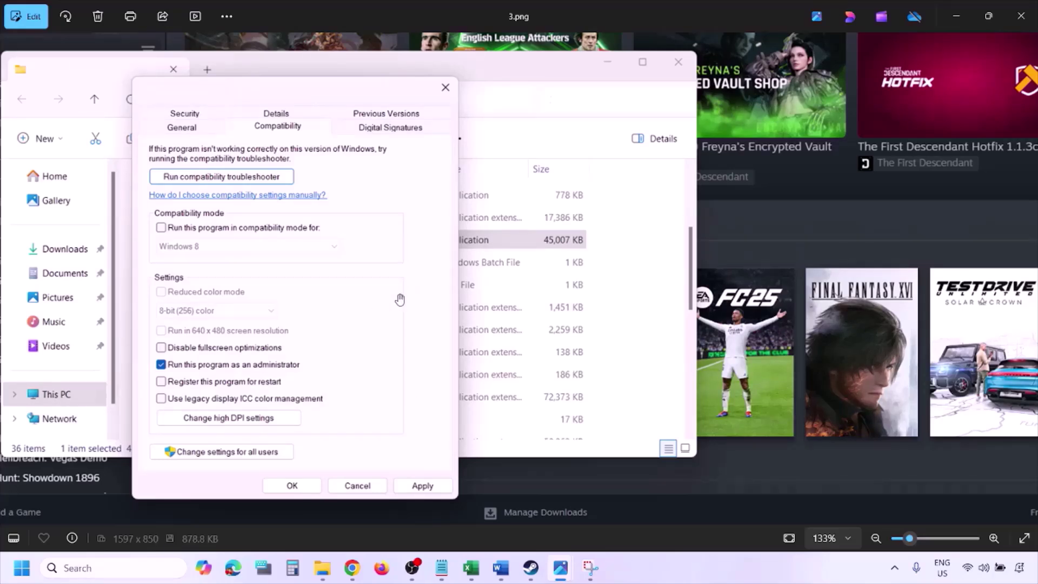
{"action": "scroll", "coordinate": [400, 299], "scroll_direction": "down", "scroll_amount": 3}
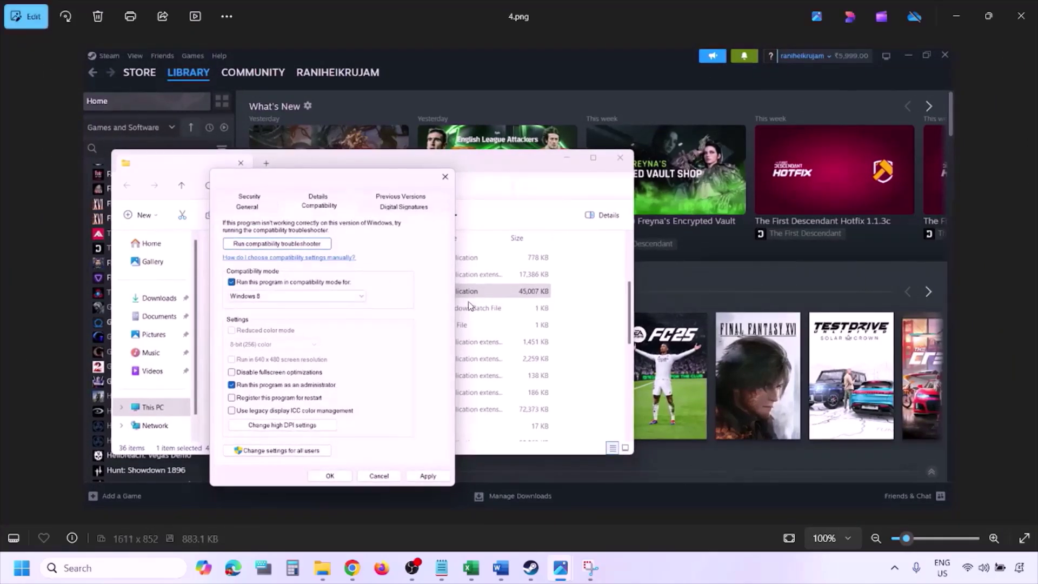
{"action": "scroll", "coordinate": [469, 305], "scroll_direction": "up", "scroll_amount": 3}
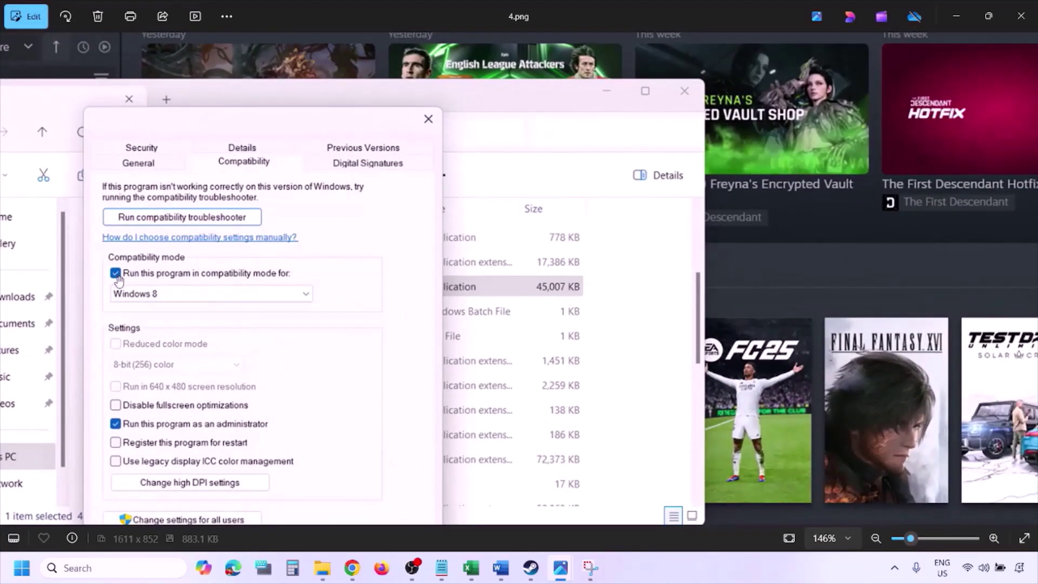
{"action": "left_click_drag", "start_coordinate": [135, 284], "coordinate": [143, 247]}
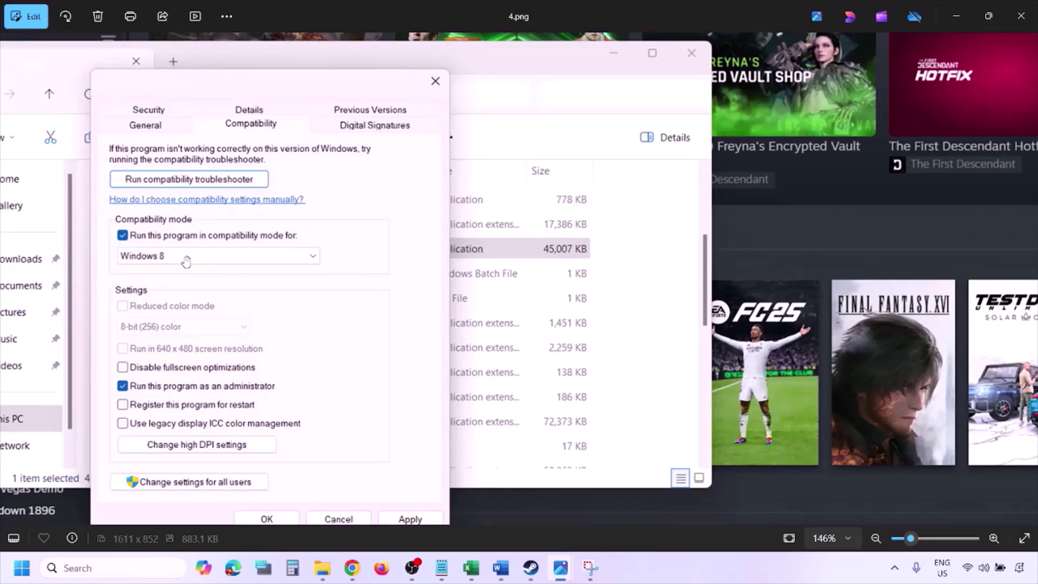
Examine the confirmation buttons in 4.png and the Windows 7 choice in the compatibility mode list in 5.png.
{"action": "left_click_drag", "start_coordinate": [400, 403], "coordinate": [406, 372]}
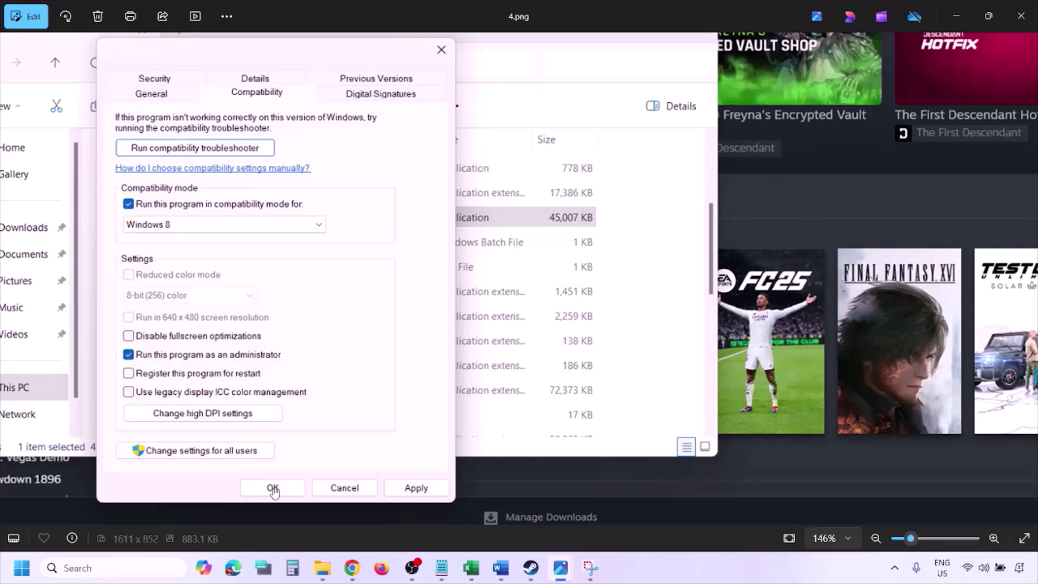
{"action": "scroll", "coordinate": [554, 382], "scroll_direction": "down", "scroll_amount": 3}
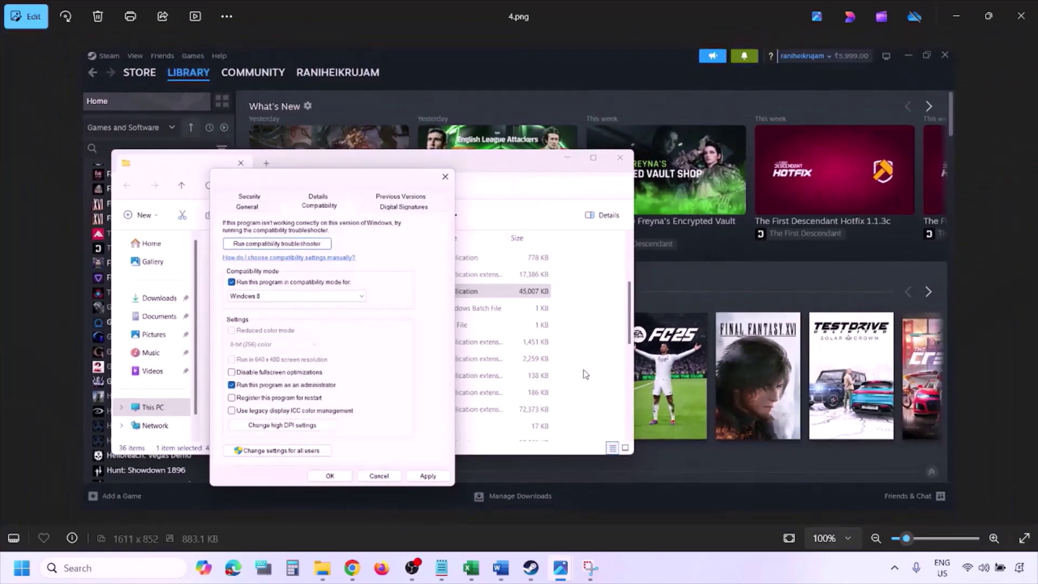
{"action": "key", "text": "Right"}
{"action": "scroll", "coordinate": [336, 322], "scroll_direction": "up", "scroll_amount": 3}
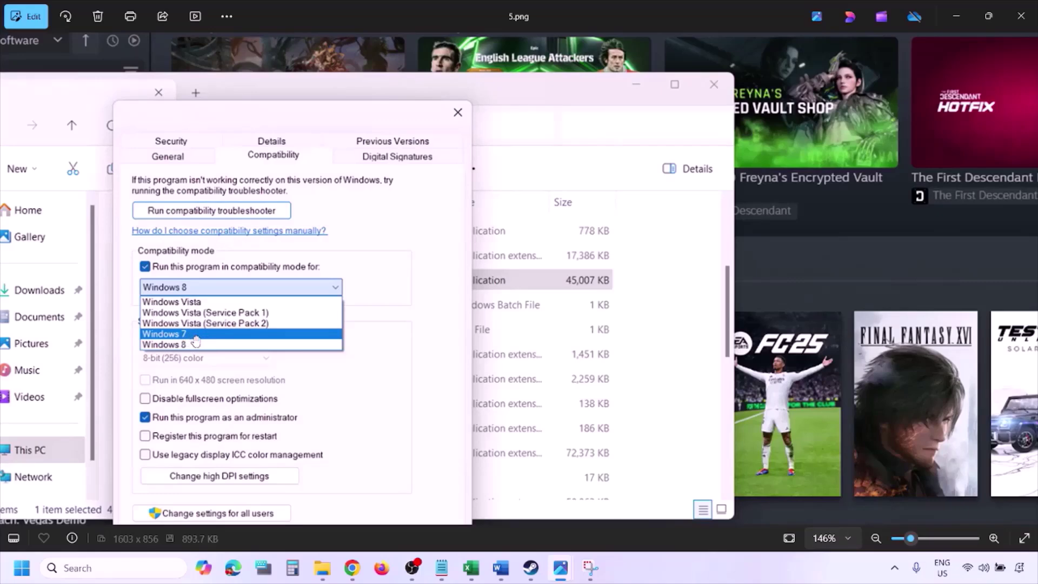
{"action": "scroll", "coordinate": [195, 341], "scroll_direction": "down", "scroll_amount": 3}
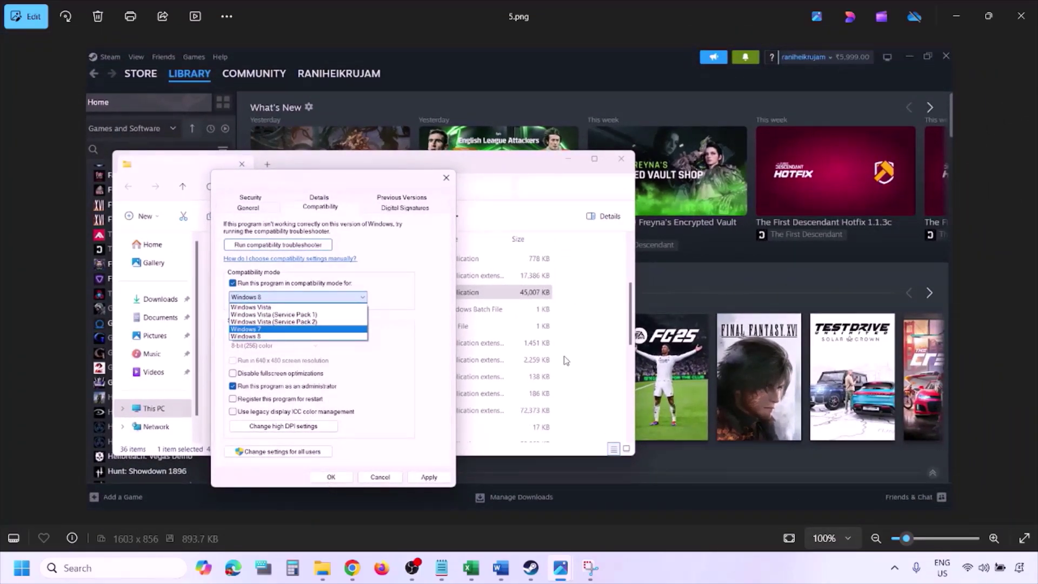
Examine 6.png for Windows 7 compatibility mode, Disable fullscreen optimizations and Run this program as an administrator.
{"action": "key", "text": "Right"}
{"action": "scroll", "coordinate": [339, 320], "scroll_direction": "up", "scroll_amount": 3}
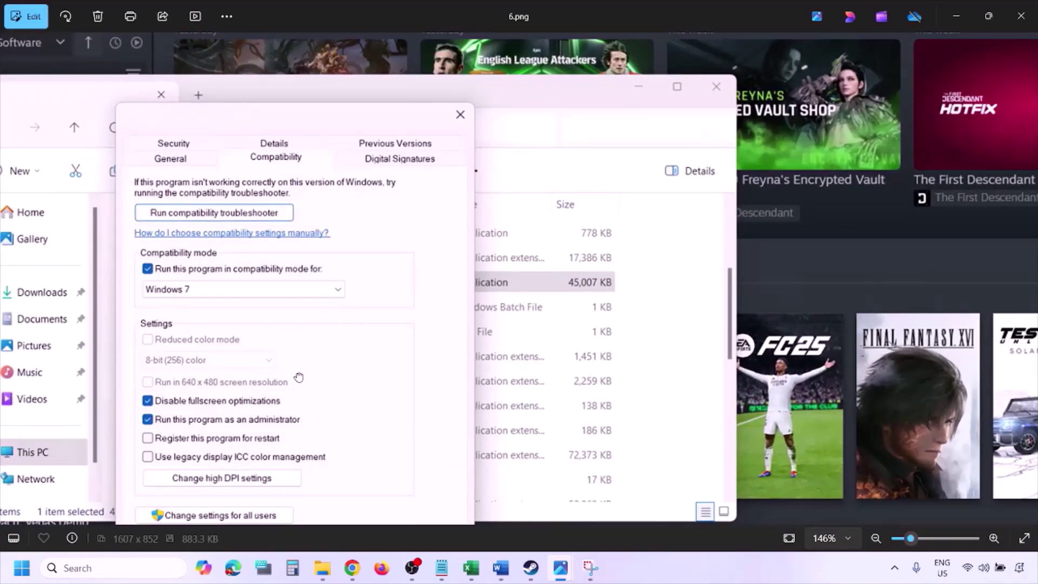
{"action": "left_click_drag", "start_coordinate": [296, 378], "coordinate": [341, 278]}
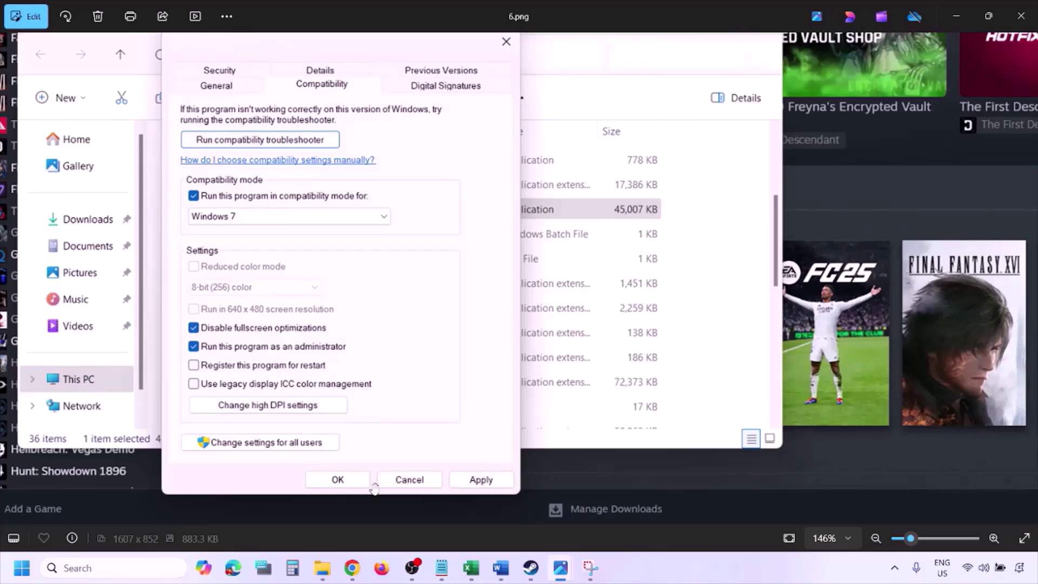
{"action": "scroll", "coordinate": [361, 480], "scroll_direction": "down", "scroll_amount": 3}
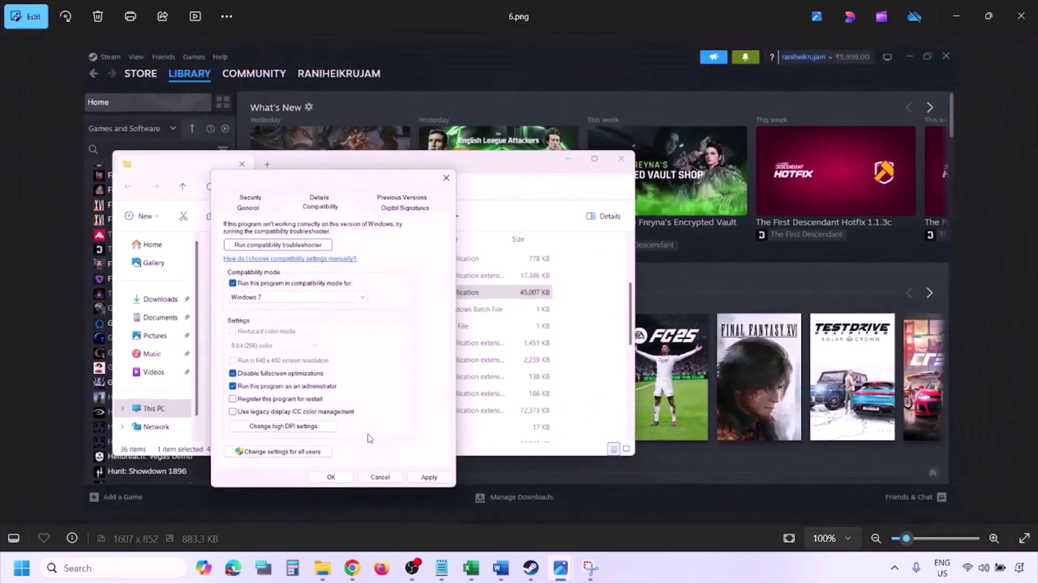
{"action": "scroll", "coordinate": [287, 372], "scroll_direction": "up", "scroll_amount": 4}
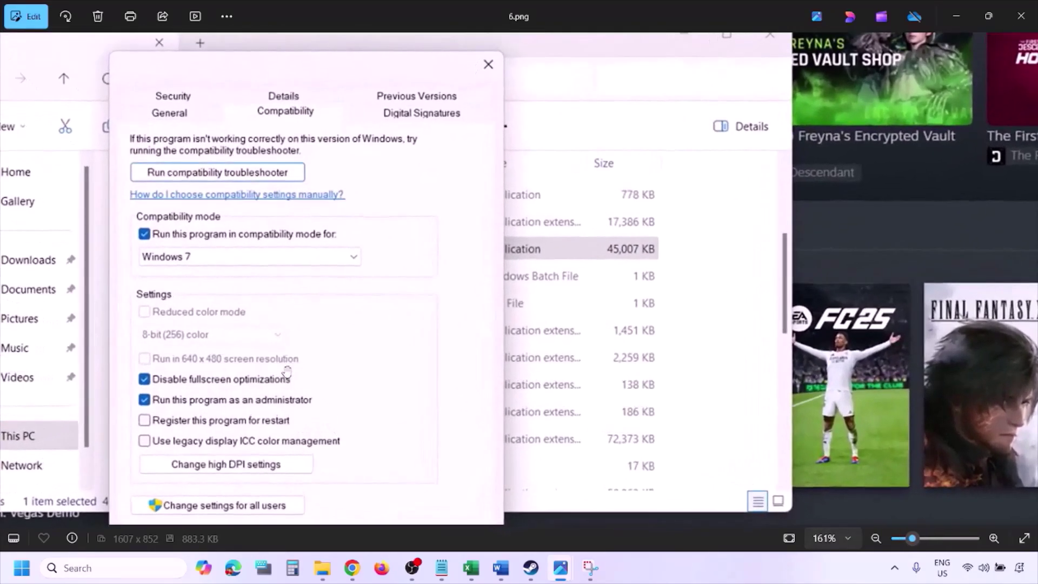
{"action": "left_click_drag", "start_coordinate": [202, 359], "coordinate": [257, 347]}
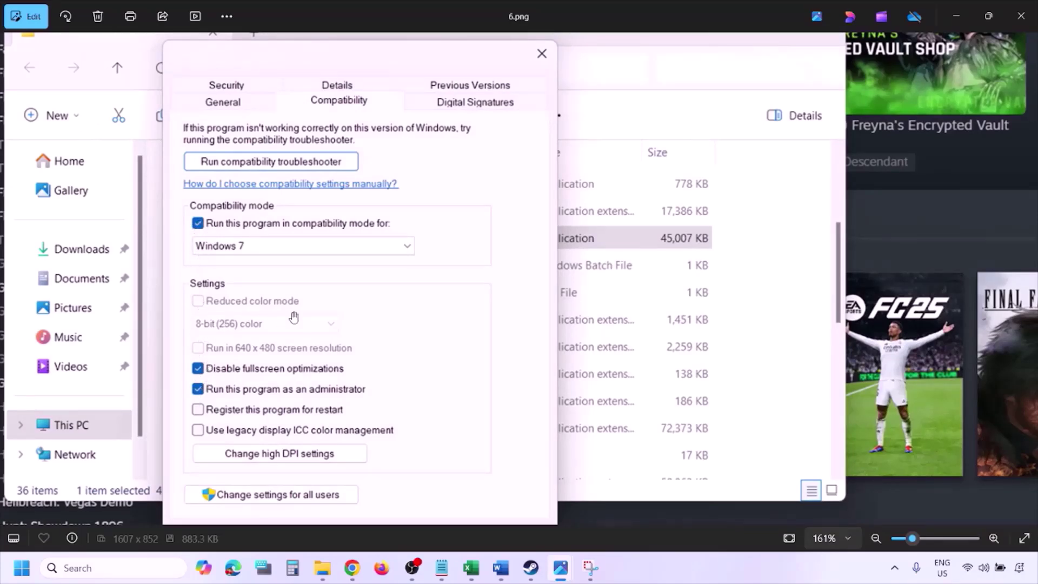
{"action": "scroll", "coordinate": [294, 317], "scroll_direction": "down", "scroll_amount": 4}
Examine the compatibility mode and settings checkboxes in 7.png.
{"action": "key", "text": "Right"}
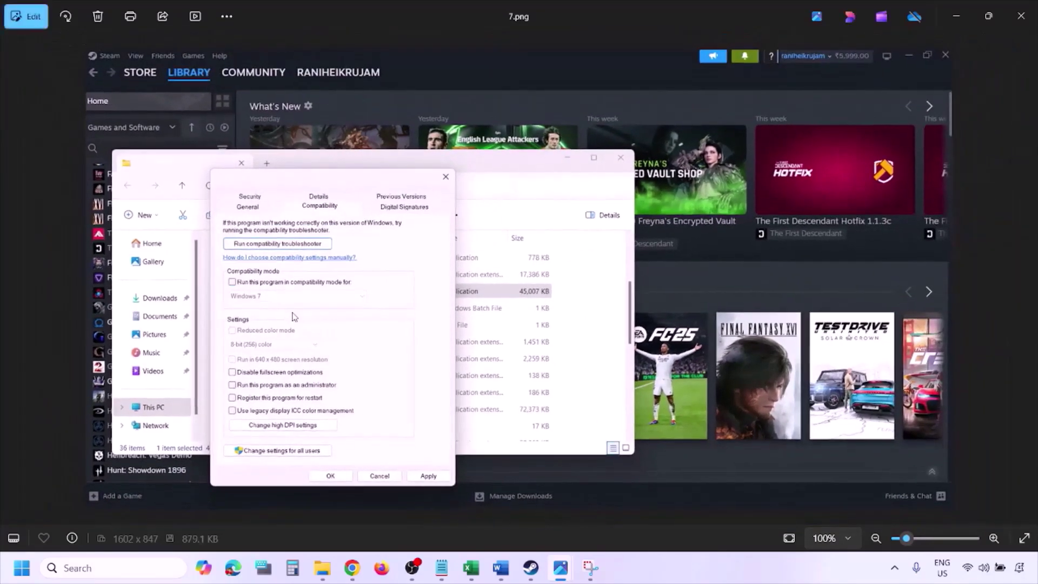
{"action": "scroll", "coordinate": [294, 317], "scroll_direction": "up", "scroll_amount": 5}
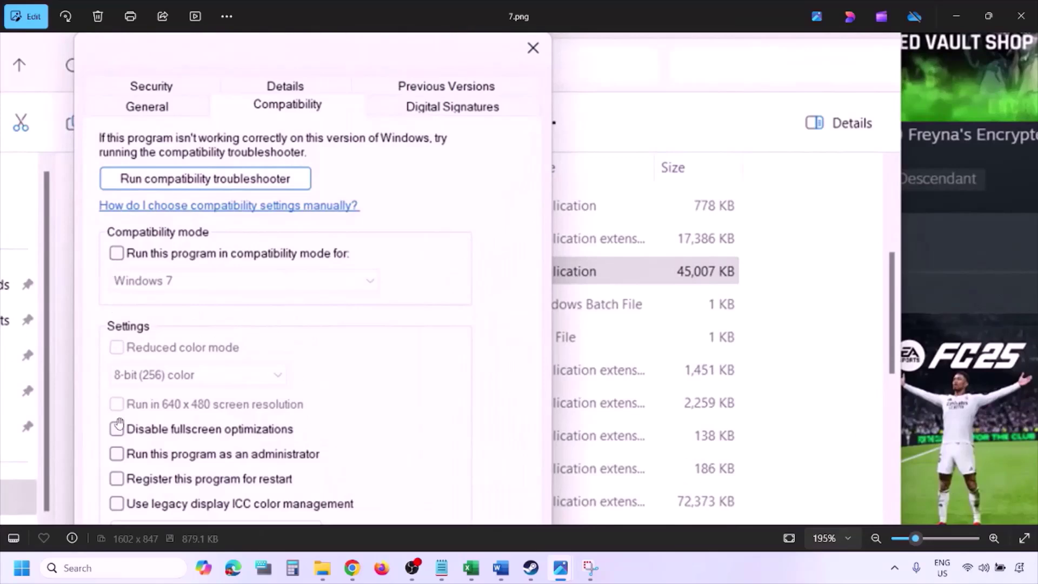
{"action": "scroll", "coordinate": [167, 350], "scroll_direction": "down", "scroll_amount": 1}
{"action": "scroll", "coordinate": [167, 350], "scroll_direction": "down", "scroll_amount": 1}
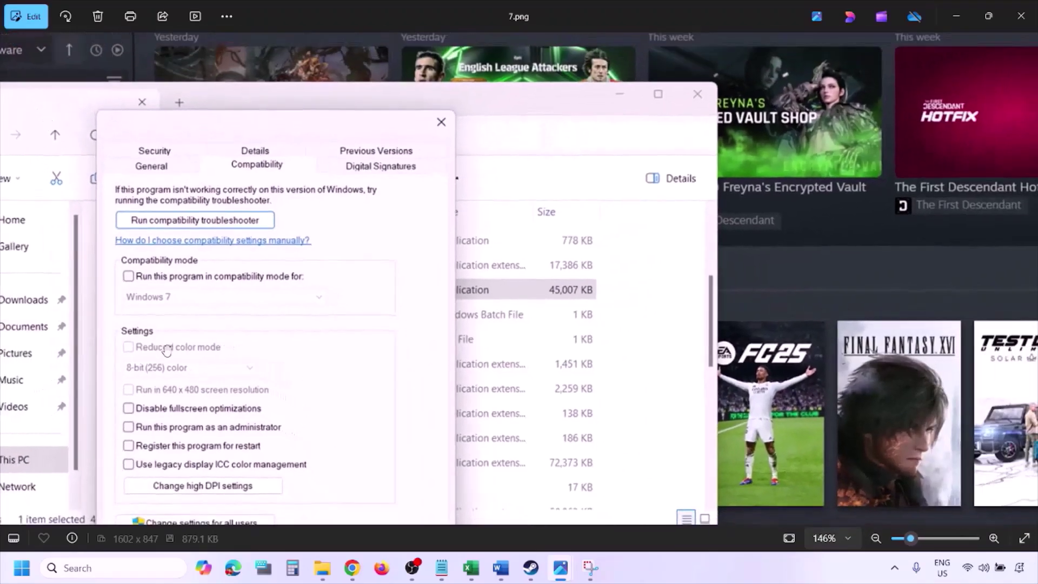
{"action": "scroll", "coordinate": [268, 370], "scroll_direction": "down", "scroll_amount": 1}
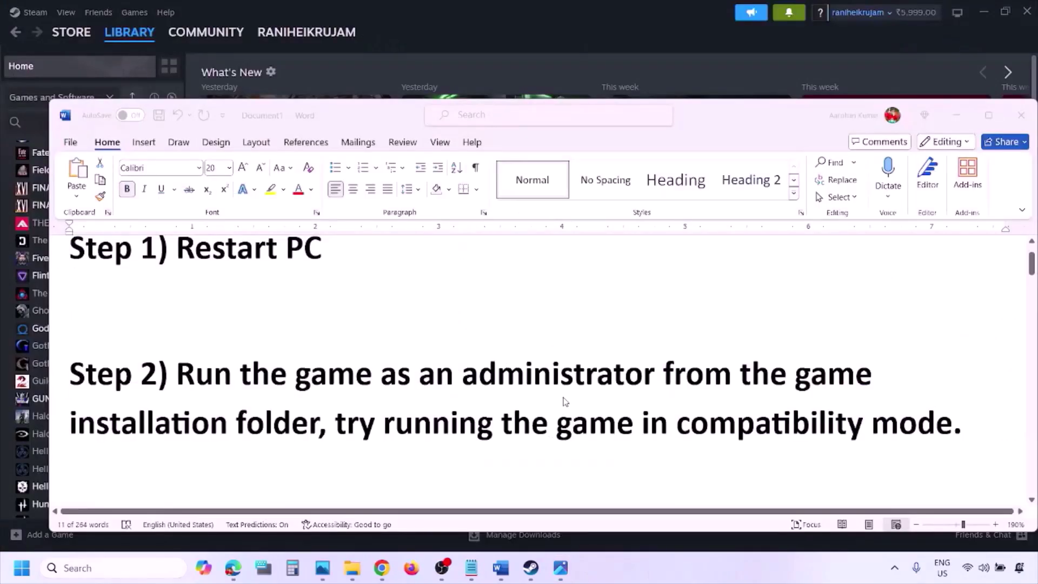
Review Step 3 on verifying the game files in the Word notes and the Properties option in 0.png in Photos.
{"action": "scroll", "coordinate": [564, 401], "scroll_direction": "down", "scroll_amount": 3}
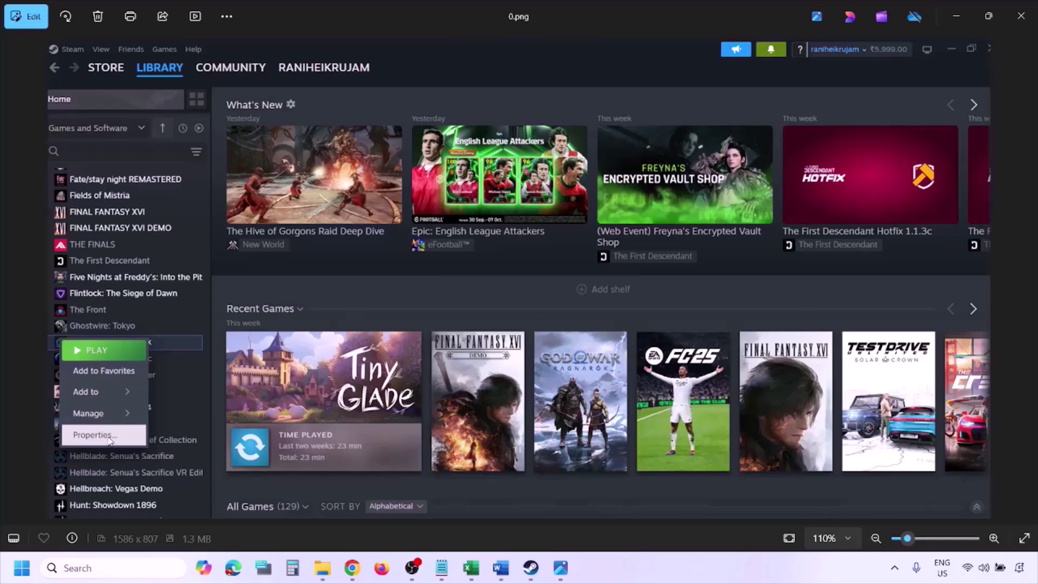
{"action": "key", "text": "ctrl+minus"}
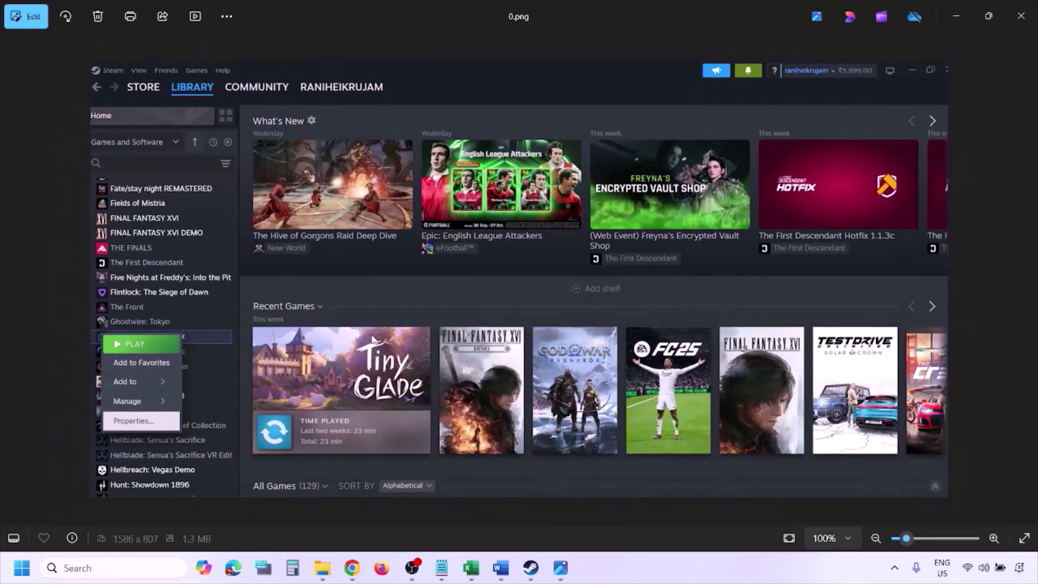
{"action": "key", "text": "Right"}
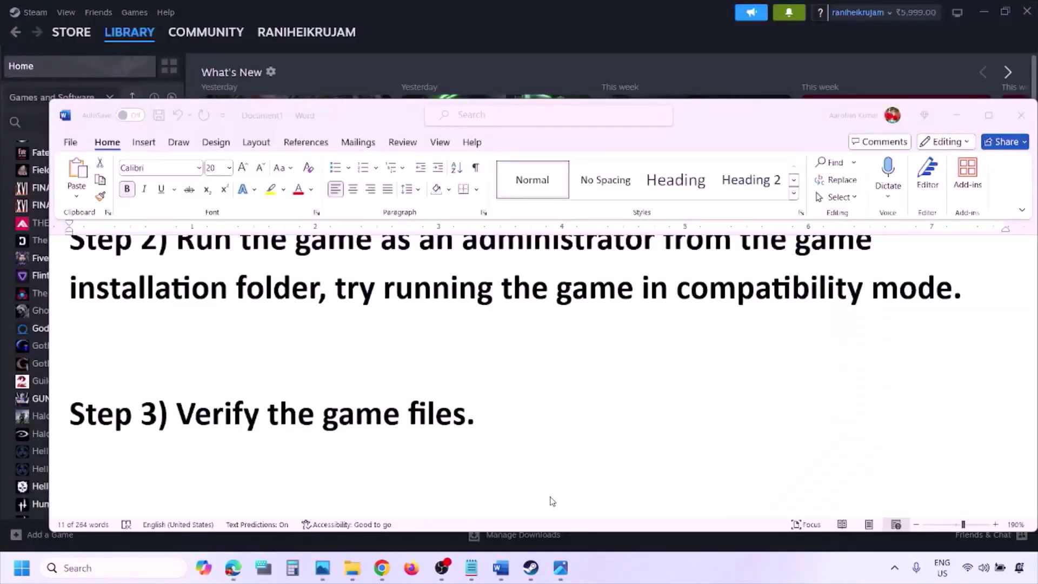
Go to Step 4 in the Word notes and highlight the mention of Windows Security.
{"action": "scroll", "coordinate": [551, 501], "scroll_direction": "down", "scroll_amount": 3}
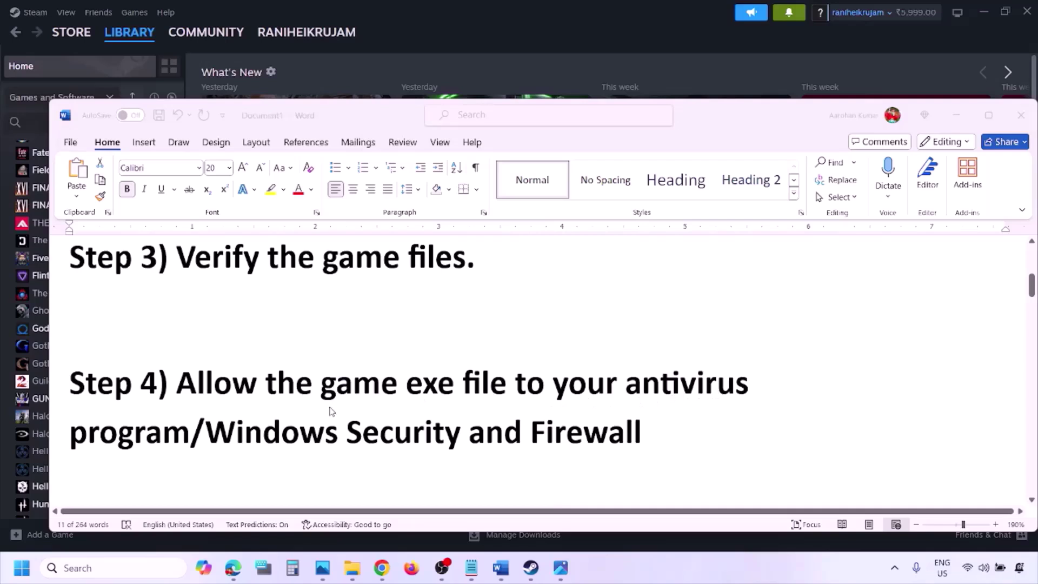
{"action": "left_click", "coordinate": [191, 431]}
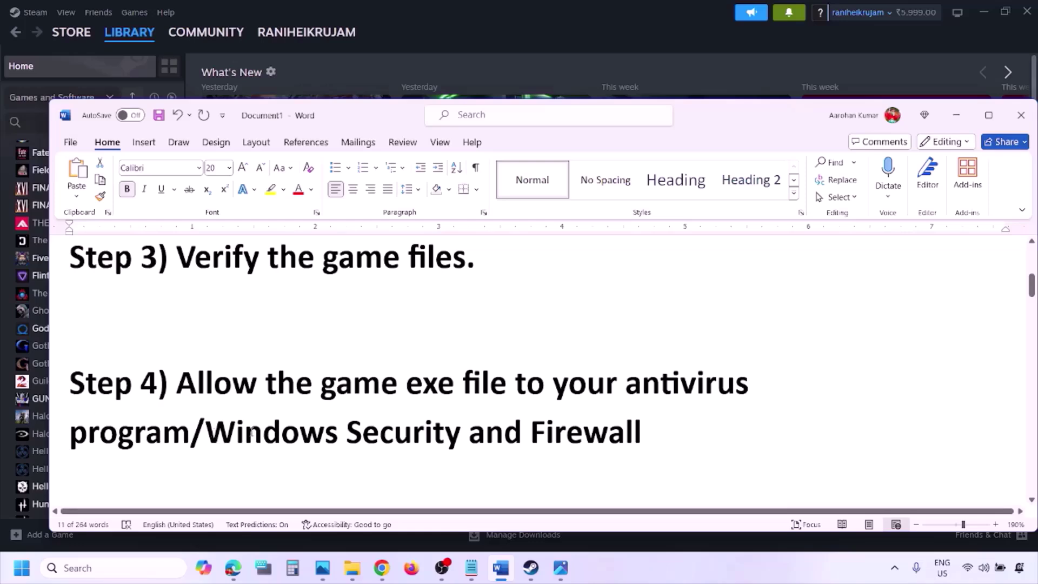
{"action": "left_click_drag", "start_coordinate": [251, 431], "coordinate": [460, 433]}
Switch to Windows Settings and open Virus & threat protection from the Windows Security page under Privacy & security.
{"action": "left_click", "coordinate": [690, 579]}
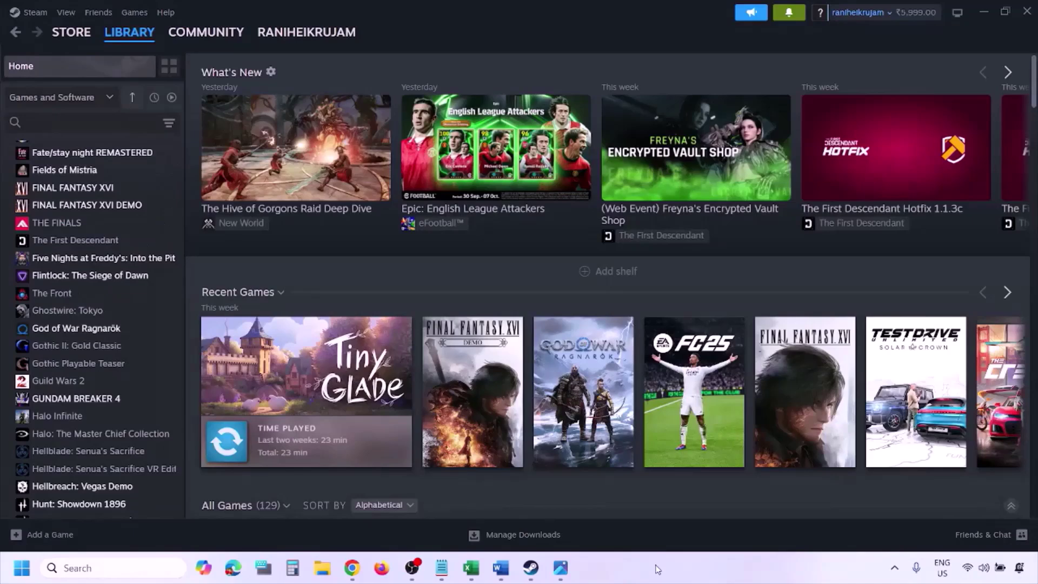
{"action": "key", "text": "super+i"}
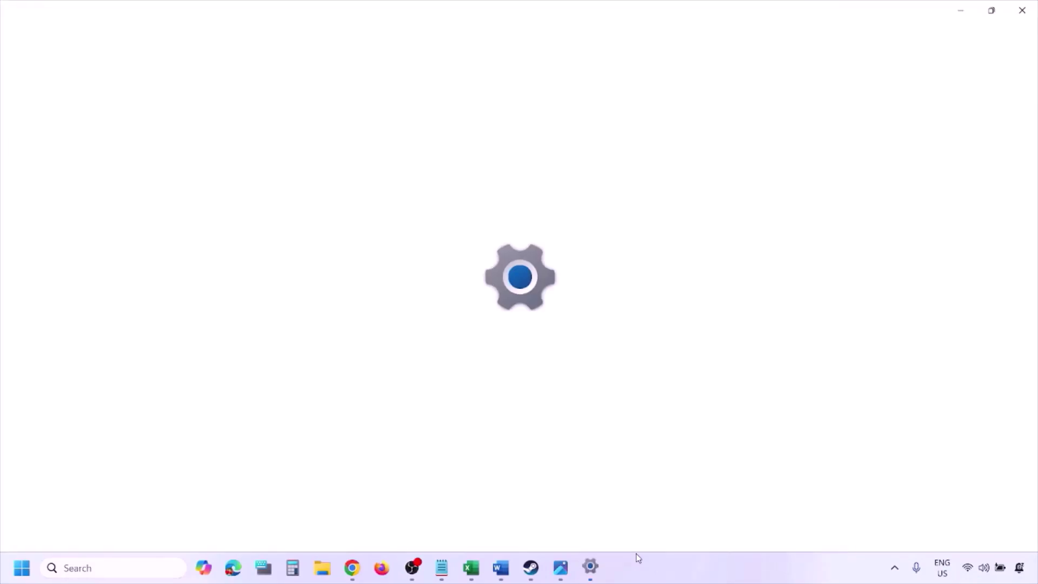
{"action": "left_click", "coordinate": [107, 422]}
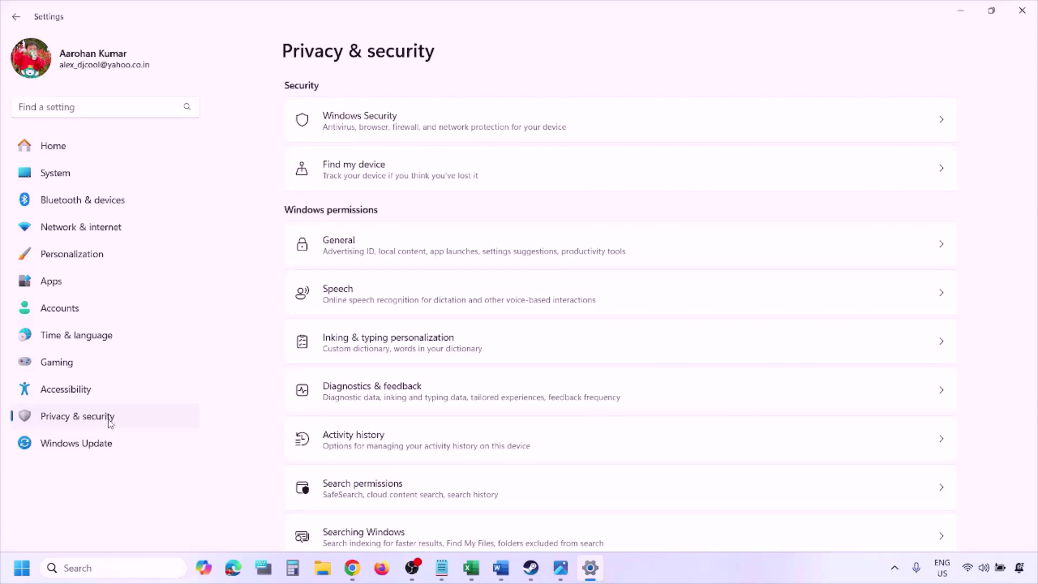
{"action": "left_click", "coordinate": [375, 128]}
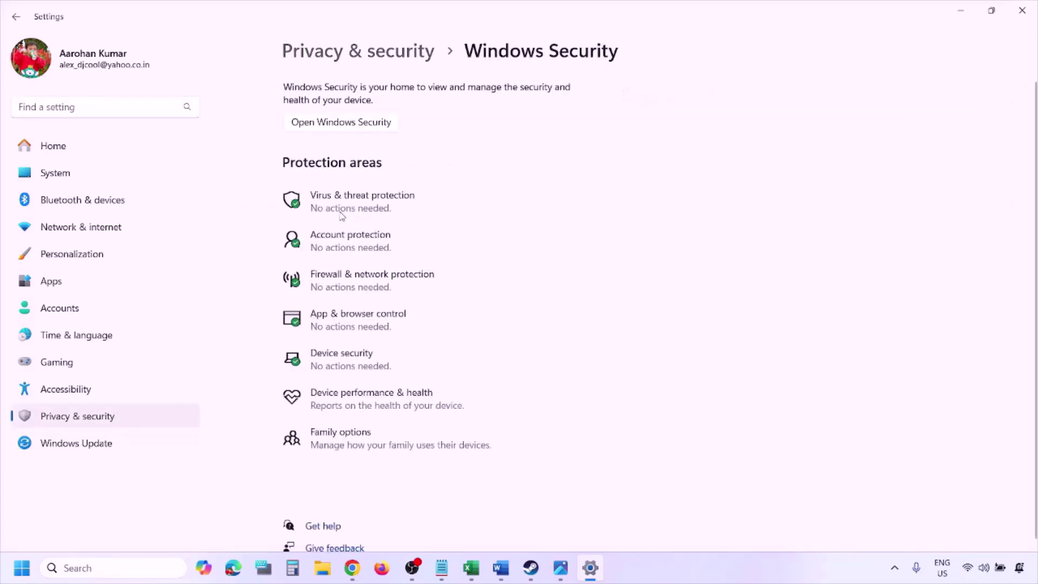
{"action": "left_click", "coordinate": [388, 209]}
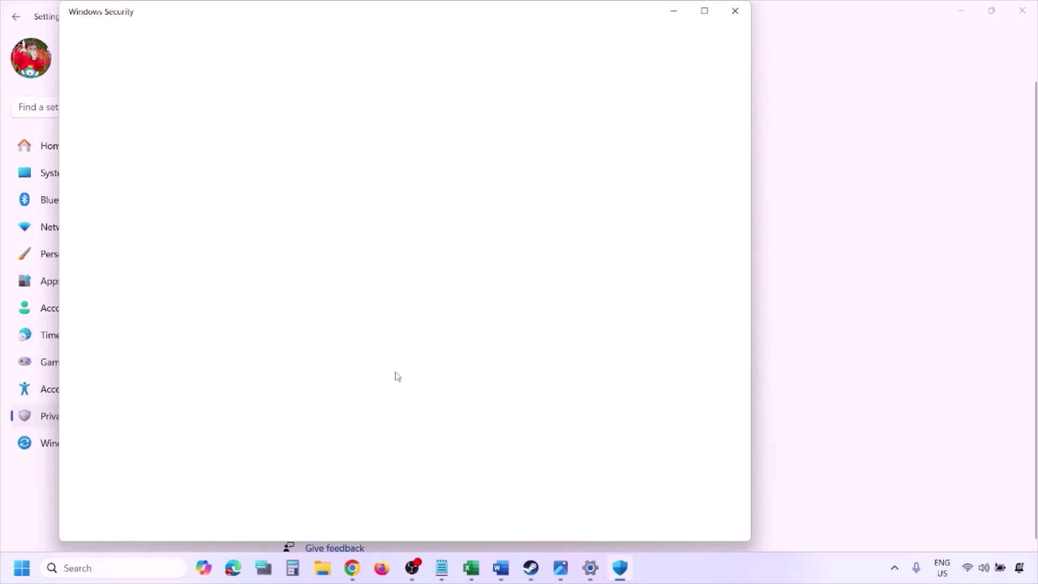
Open the ransomware protection settings and display the apps allowed through Controlled folder access.
{"action": "scroll", "coordinate": [394, 490], "scroll_direction": "down", "scroll_amount": 3}
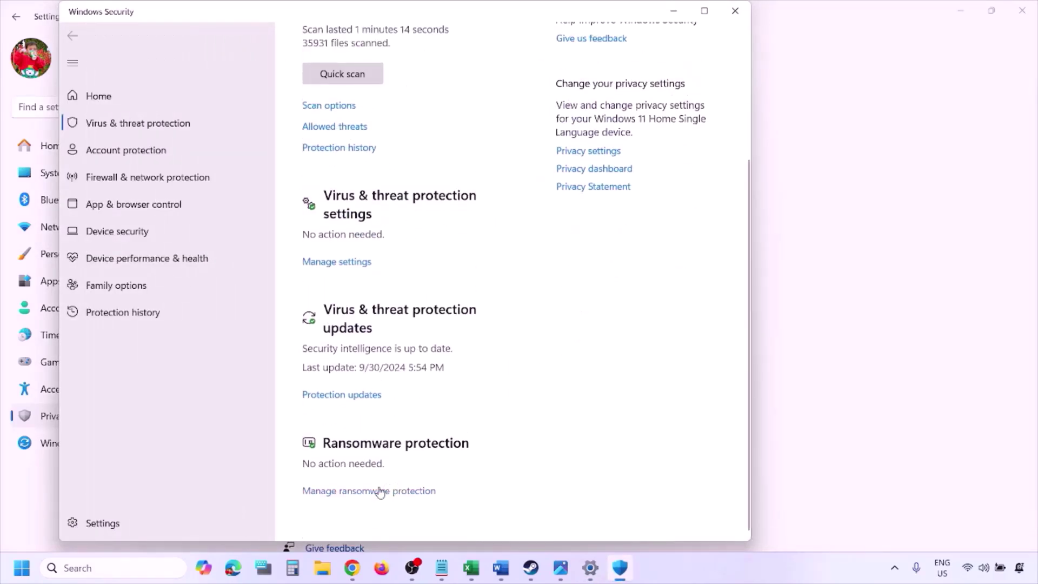
{"action": "left_click", "coordinate": [381, 492]}
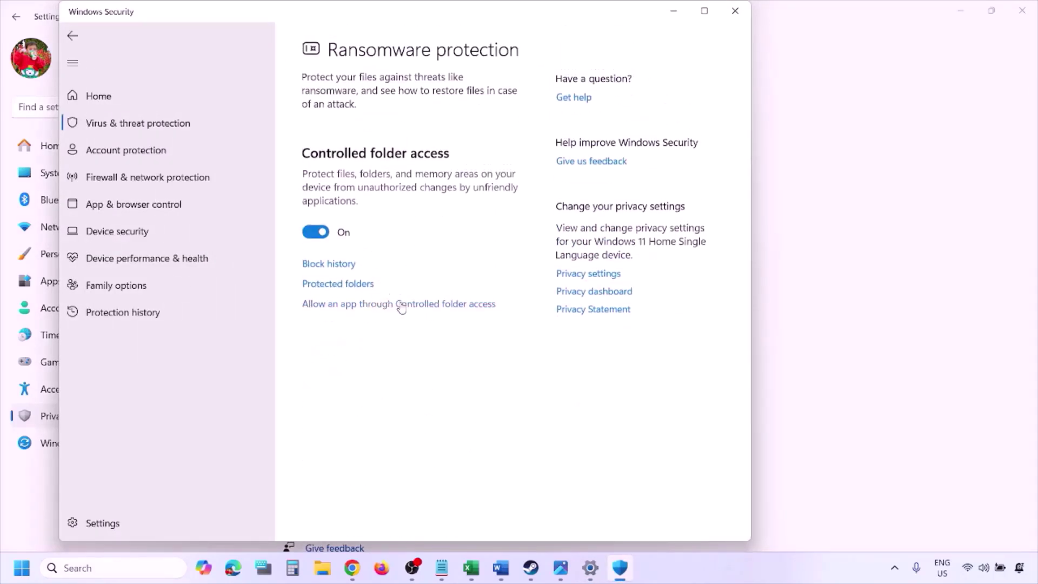
{"action": "left_click", "coordinate": [393, 306]}
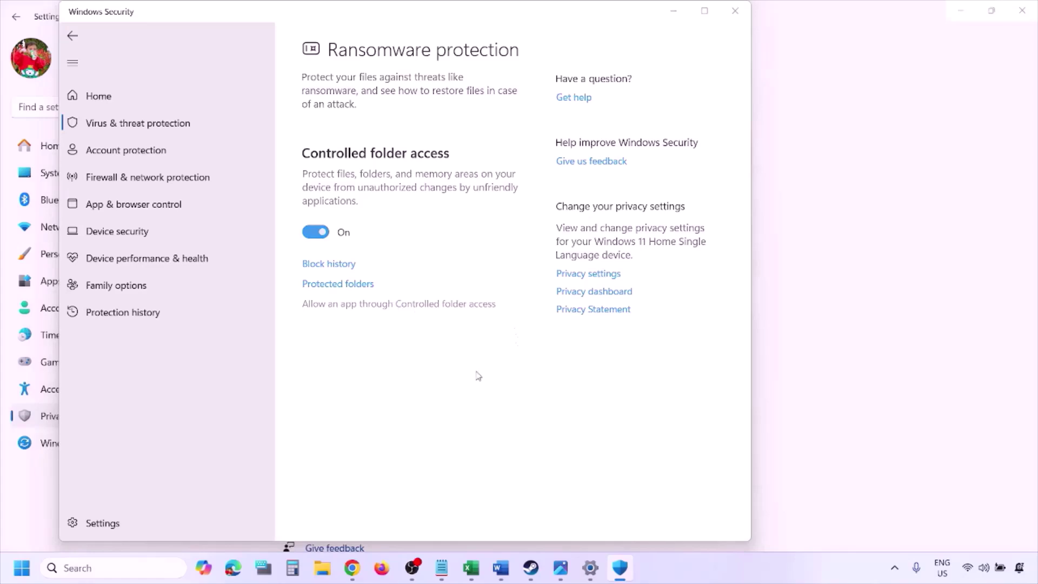
{"action": "scroll", "coordinate": [422, 303], "scroll_direction": "down", "scroll_amount": 3}
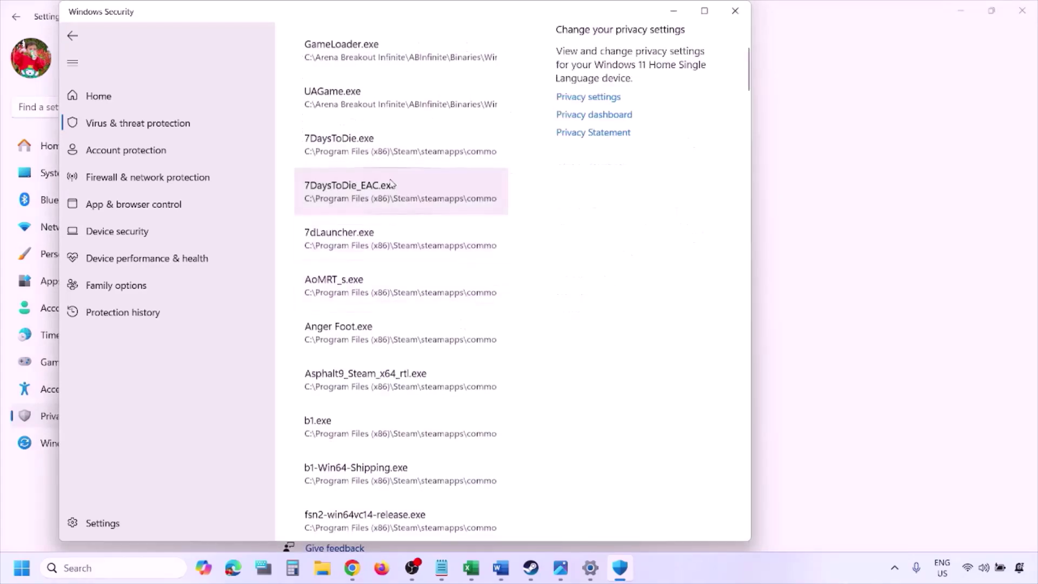
{"action": "scroll", "coordinate": [411, 243], "scroll_direction": "up", "scroll_amount": 4}
{"action": "scroll", "coordinate": [386, 177], "scroll_direction": "down", "scroll_amount": 1}
Start adding an allowed app by browsing all apps, and open Program Files (x86) on the C: drive.
{"action": "left_click", "coordinate": [386, 177]}
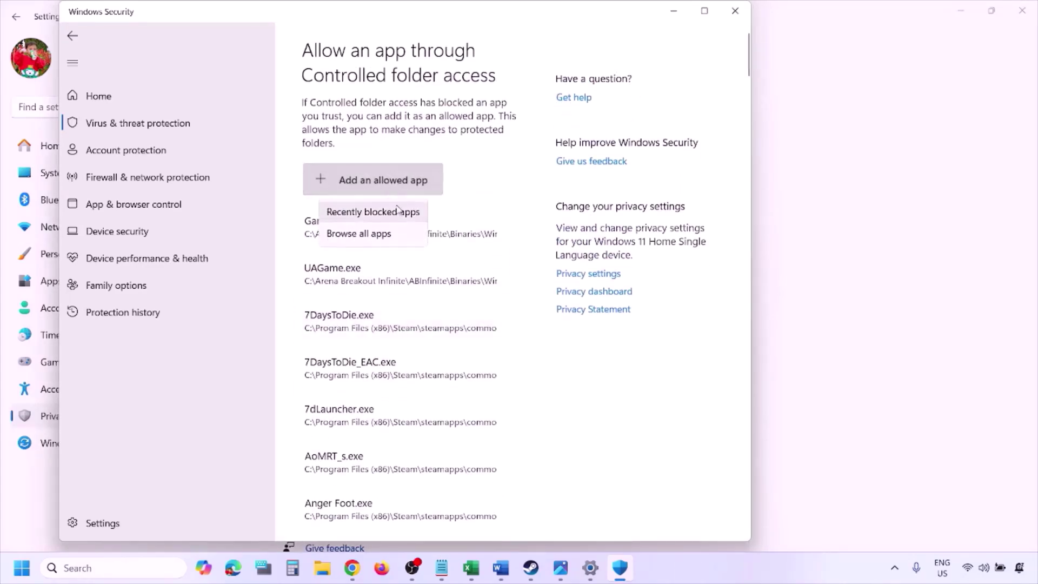
{"action": "left_click", "coordinate": [391, 234]}
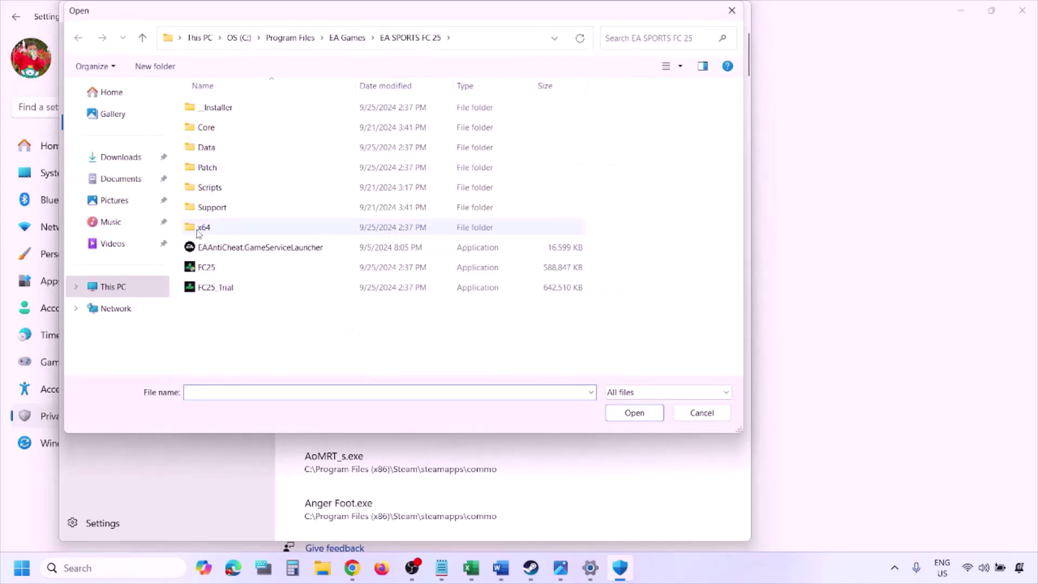
{"action": "left_click", "coordinate": [113, 287]}
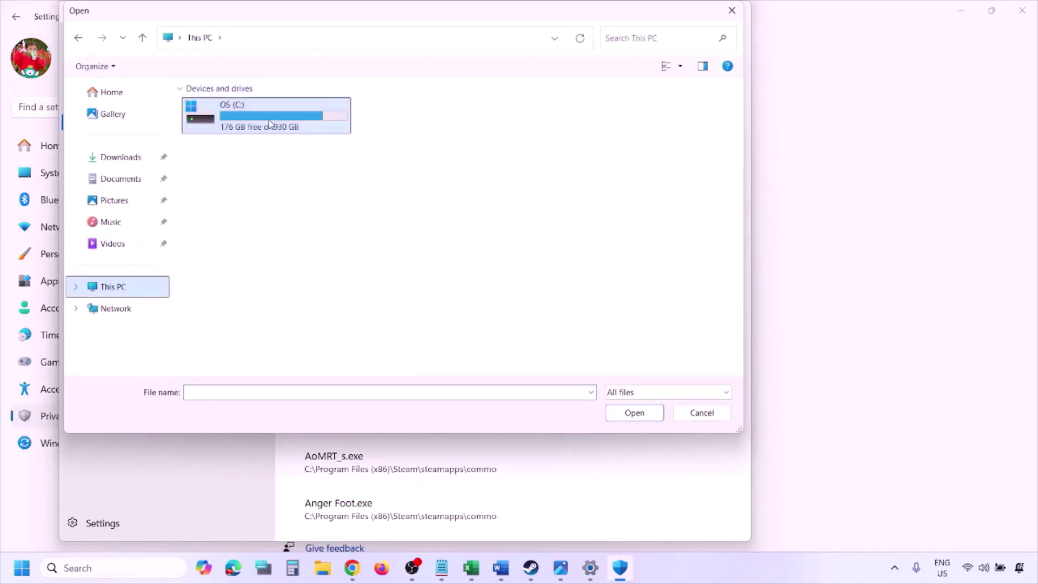
{"action": "double_click", "coordinate": [271, 124]}
{"action": "scroll", "coordinate": [271, 125], "scroll_direction": "down", "scroll_amount": 5}
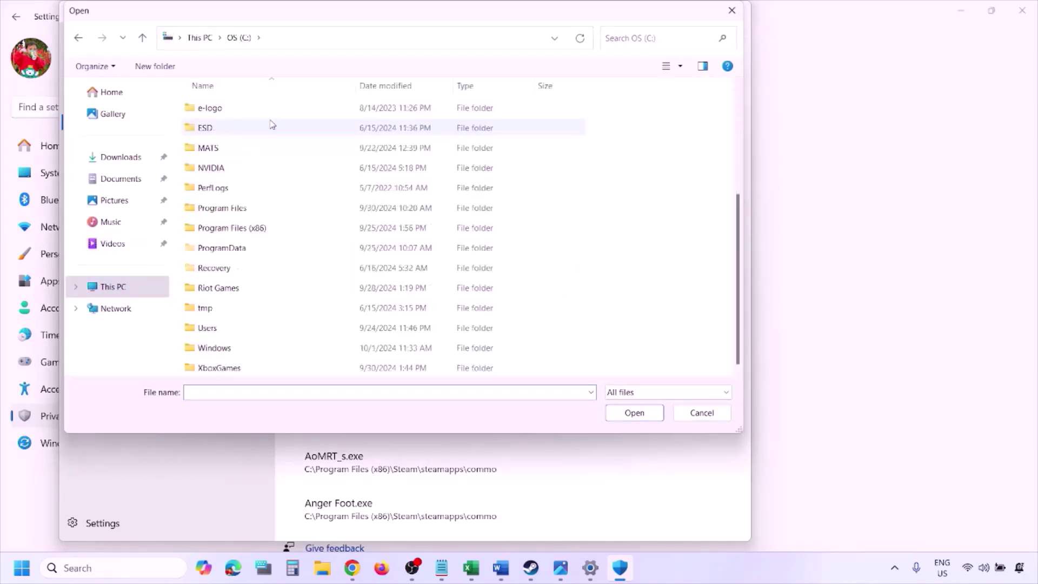
{"action": "double_click", "coordinate": [261, 228]}
Open the Steam folder and its steamapps subfolder in the file picker.
{"action": "scroll", "coordinate": [262, 227], "scroll_direction": "down", "scroll_amount": 4}
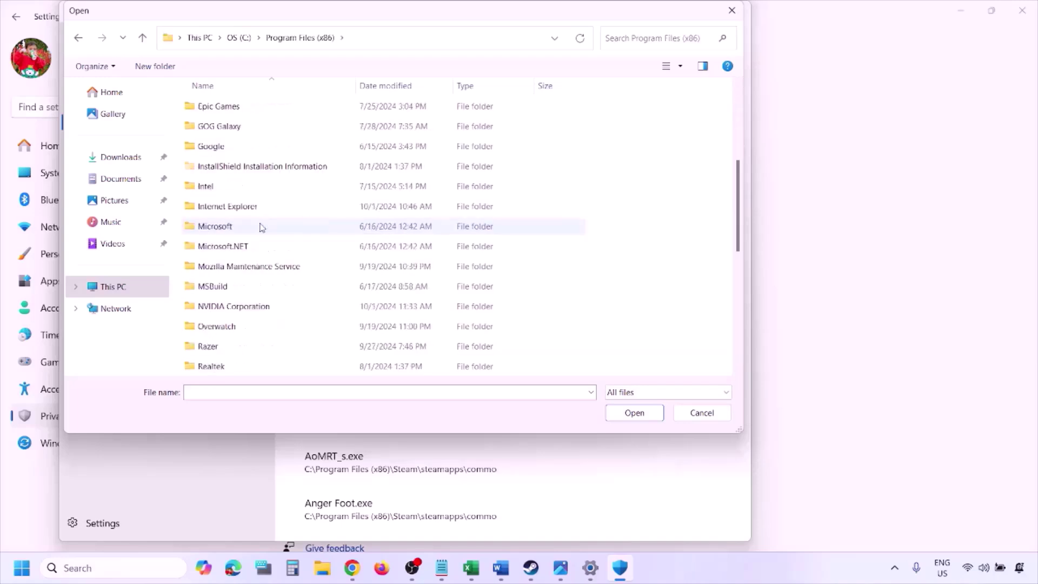
{"action": "scroll", "coordinate": [261, 227], "scroll_direction": "down", "scroll_amount": 4}
{"action": "double_click", "coordinate": [254, 186]}
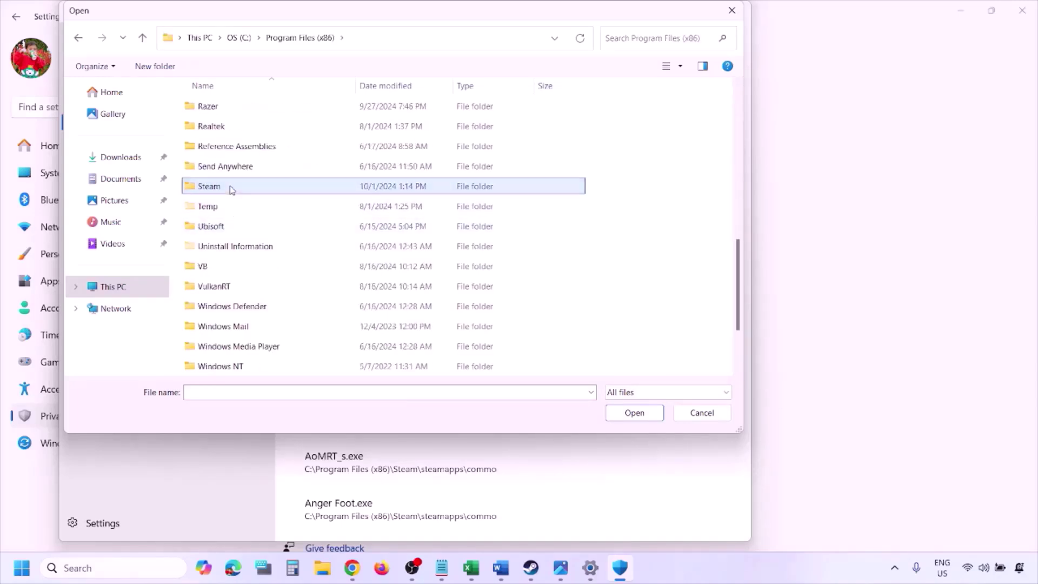
{"action": "scroll", "coordinate": [240, 238], "scroll_direction": "down", "scroll_amount": 4}
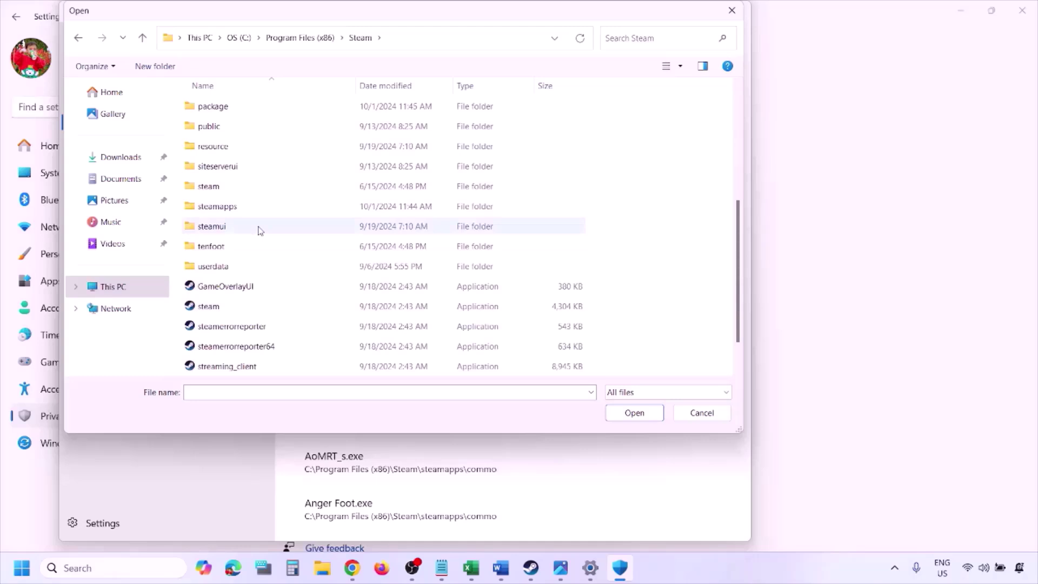
{"action": "left_click", "coordinate": [236, 208]}
{"action": "double_click", "coordinate": [238, 210]}
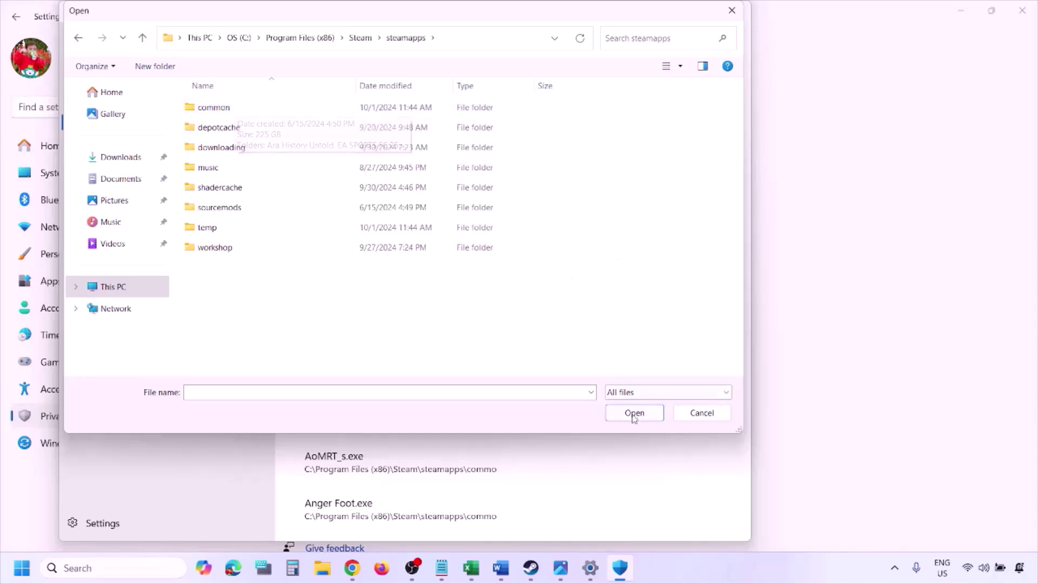
Cancel the file selection and open the System and Security page of Control Panel.
{"action": "left_click", "coordinate": [701, 413]}
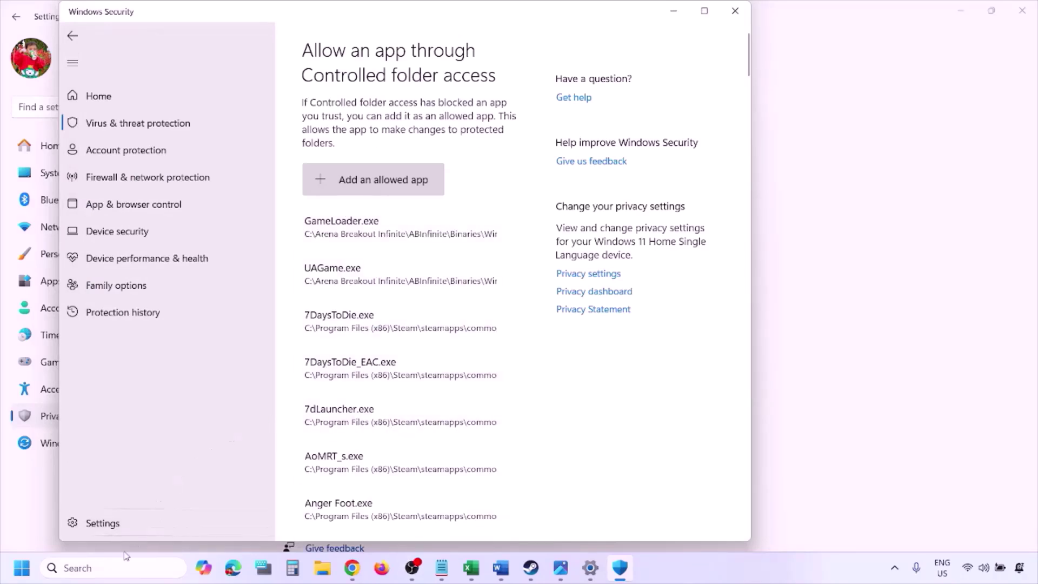
{"action": "left_click", "coordinate": [107, 568]}
{"action": "type", "text": "ontrol"}
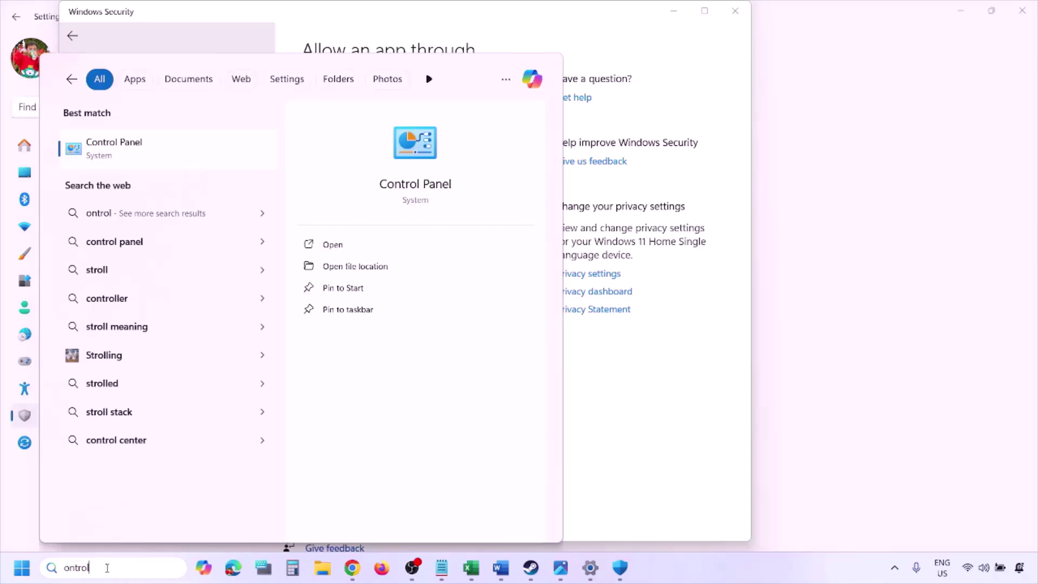
{"action": "key", "text": "Return"}
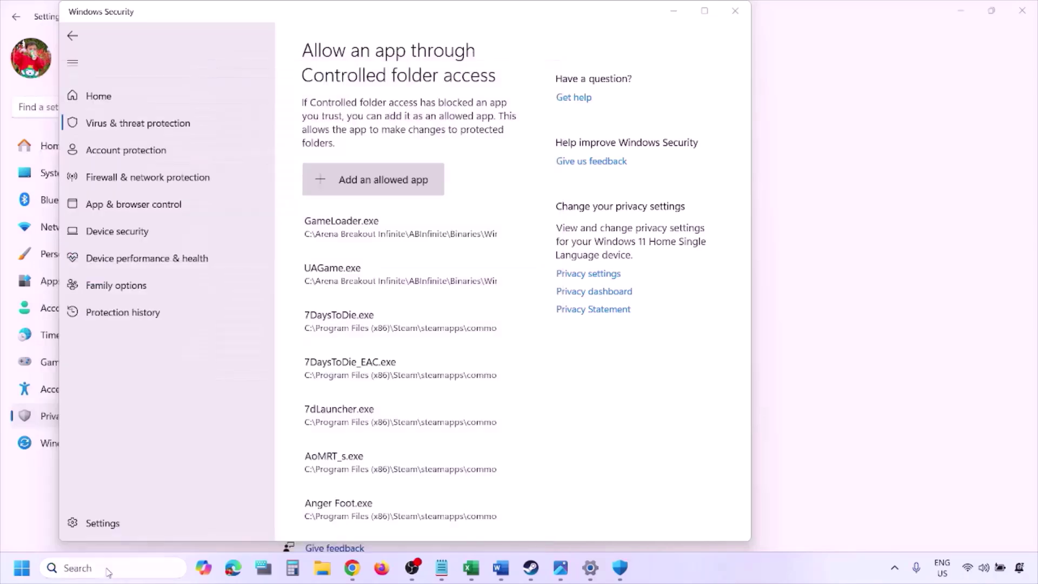
{"action": "left_click", "coordinate": [357, 108]}
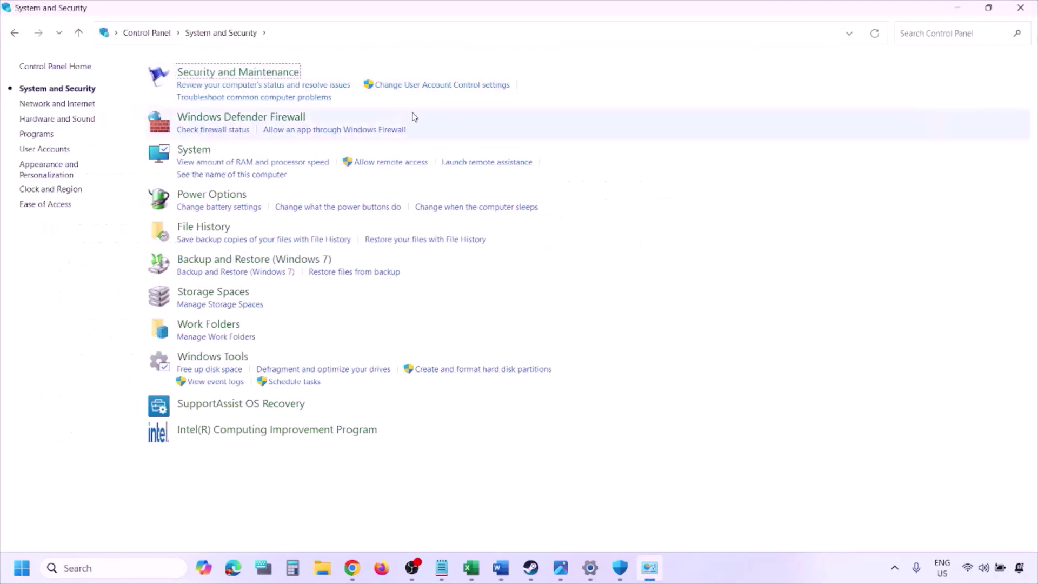
Open Windows Defender Firewall's list of allowed apps and features and enable changes to its settings.
{"action": "left_click", "coordinate": [279, 117]}
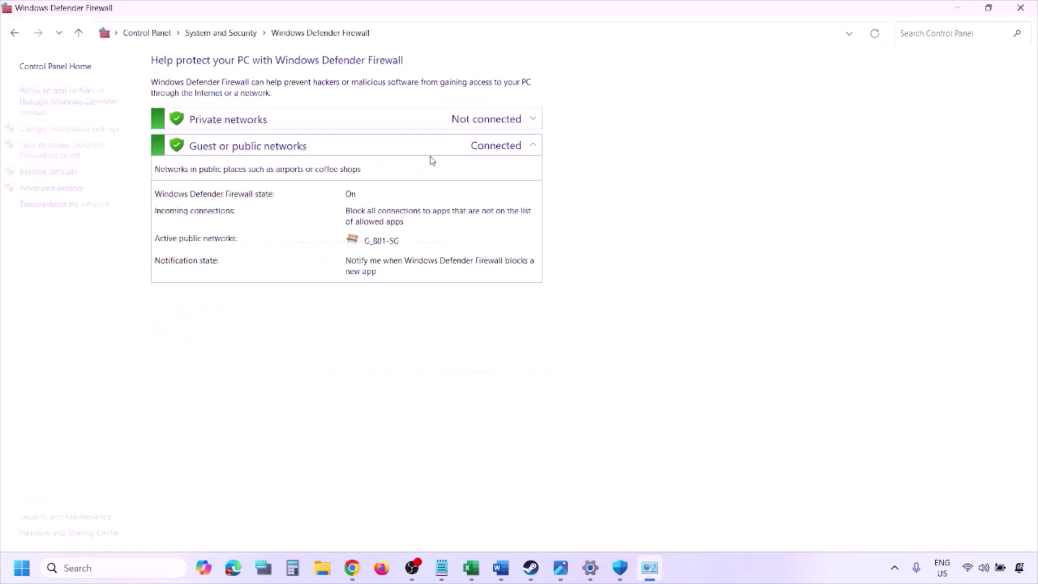
{"action": "left_click", "coordinate": [71, 100]}
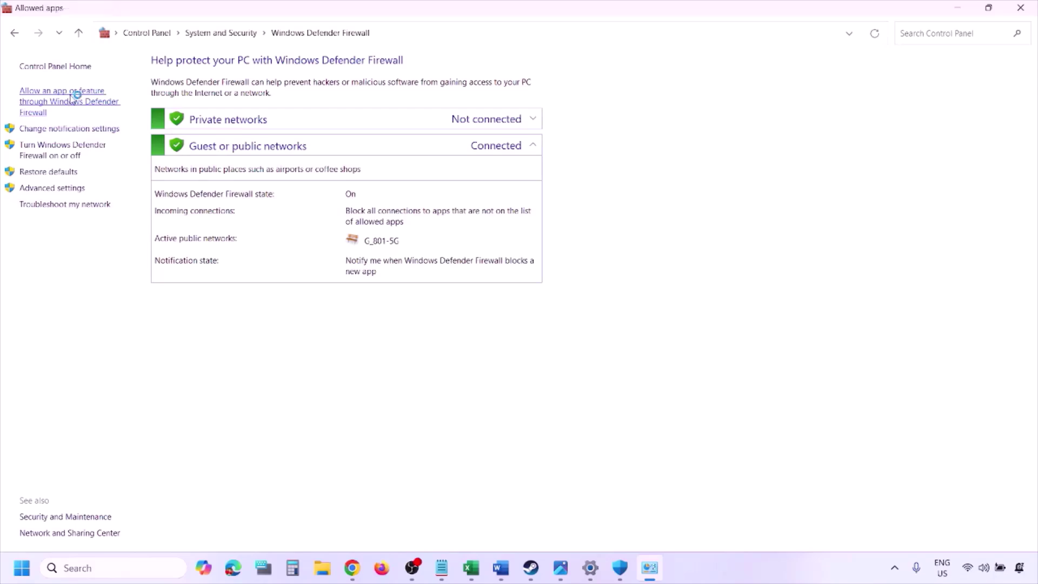
{"action": "left_click", "coordinate": [698, 103]}
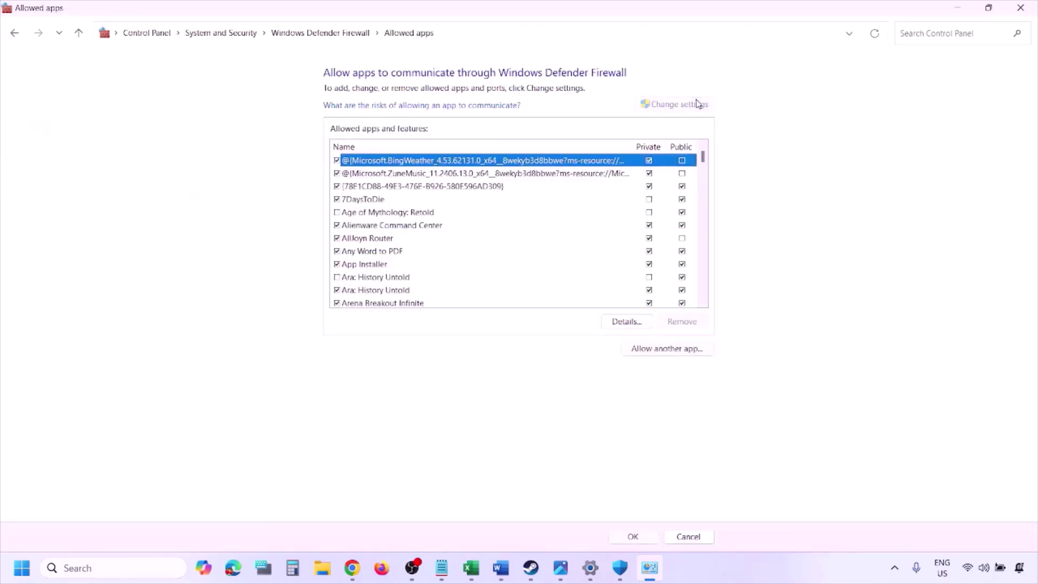
Start allowing another app through the firewall by browsing This PC, cancel the addition, and close Control Panel.
{"action": "left_click", "coordinate": [668, 348]}
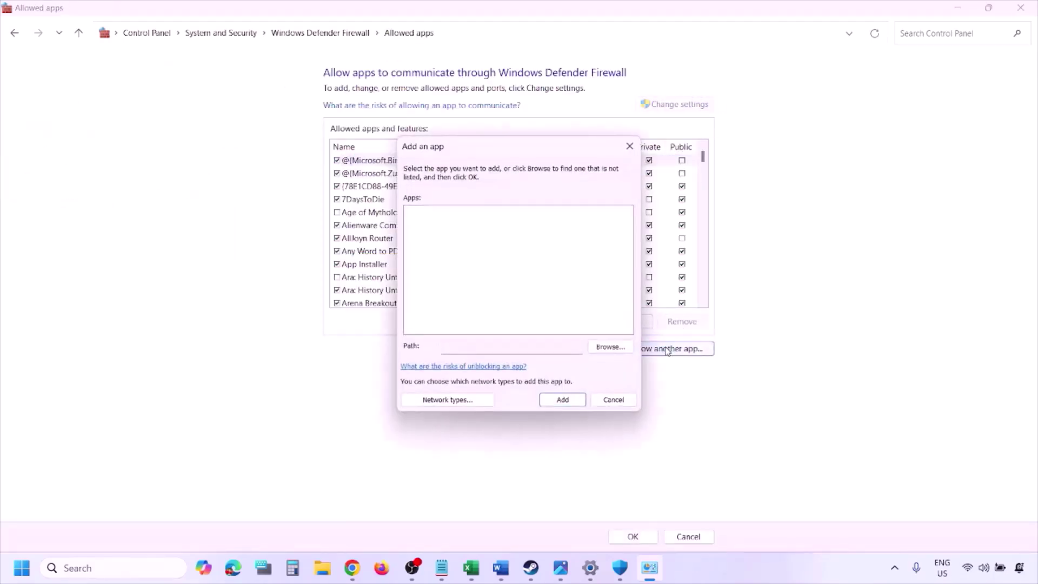
{"action": "left_click", "coordinate": [611, 347]}
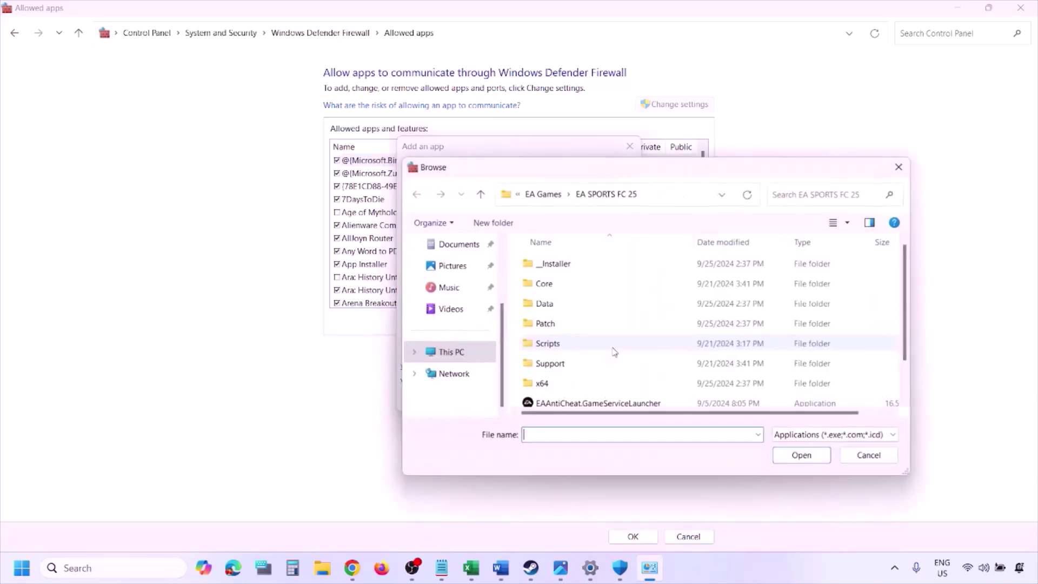
{"action": "left_click", "coordinate": [476, 355]}
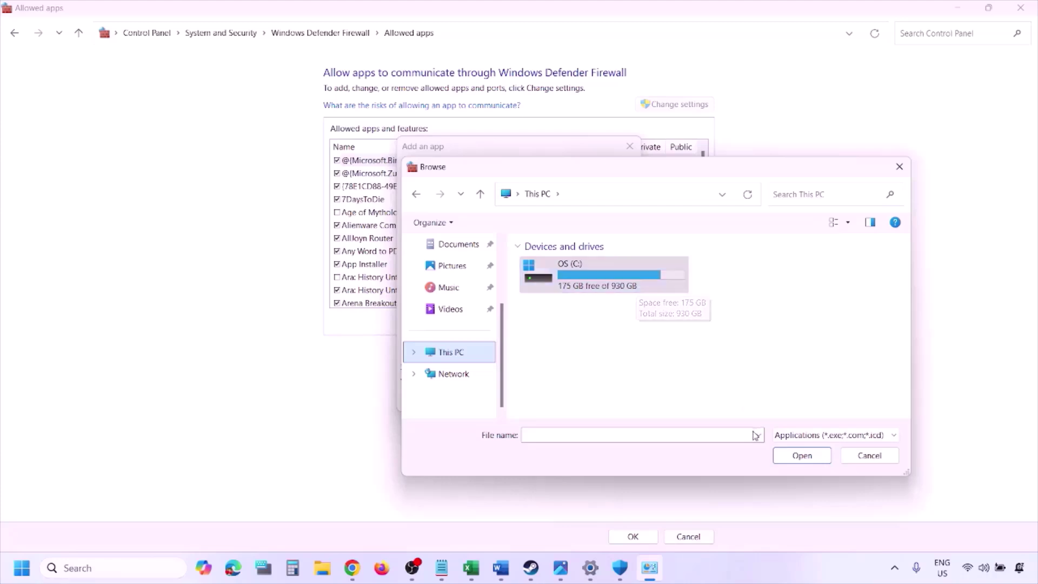
{"action": "left_click", "coordinate": [862, 458]}
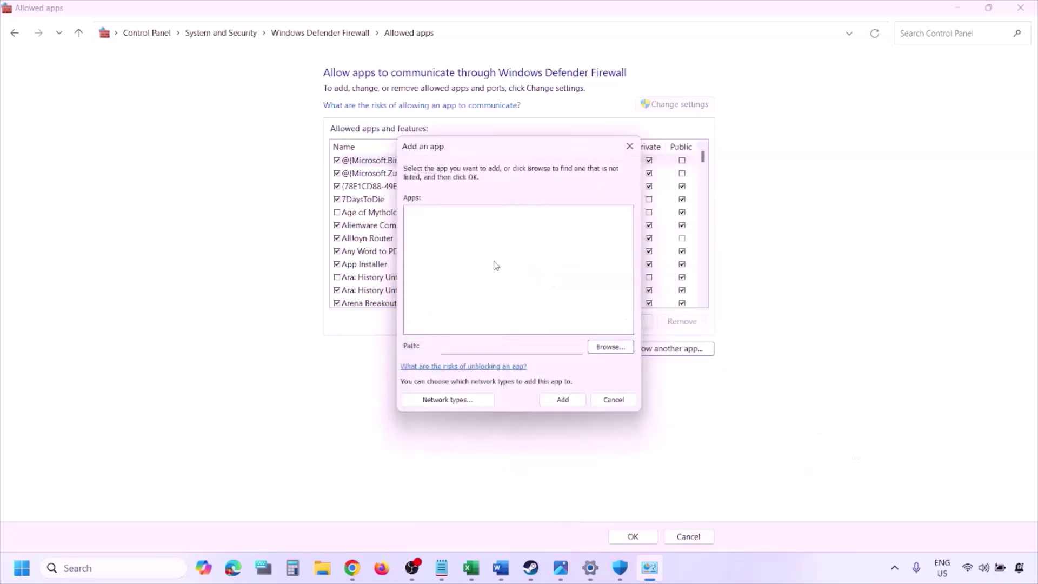
{"action": "left_click", "coordinate": [607, 404]}
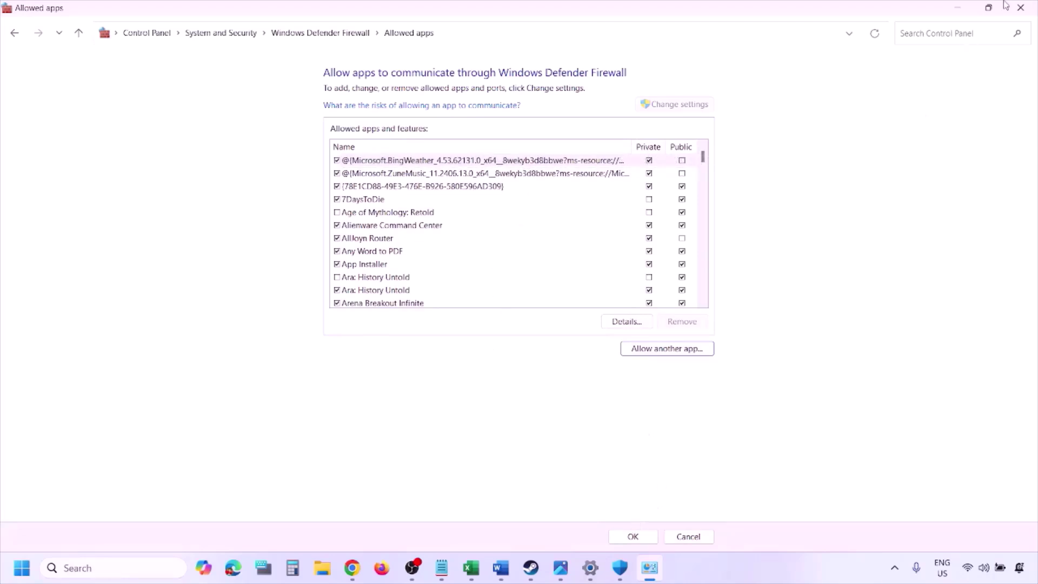
{"action": "left_click", "coordinate": [1021, 7]}
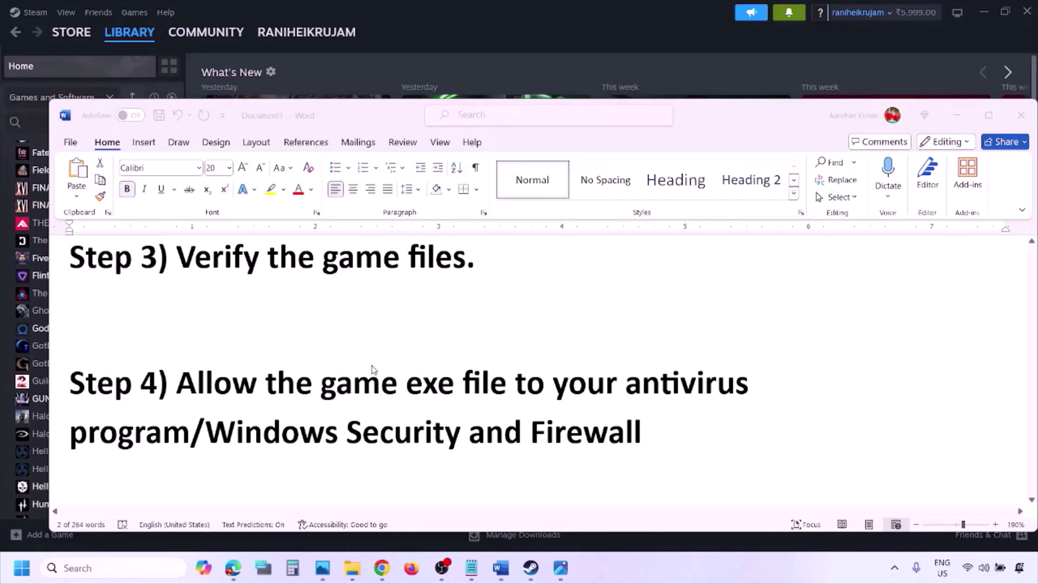
Review Step 5 on clean graphics driver installation in the Word document, highlighting parts of the NVIDIA and AMD links.
{"action": "scroll", "coordinate": [371, 369], "scroll_direction": "down", "scroll_amount": 4}
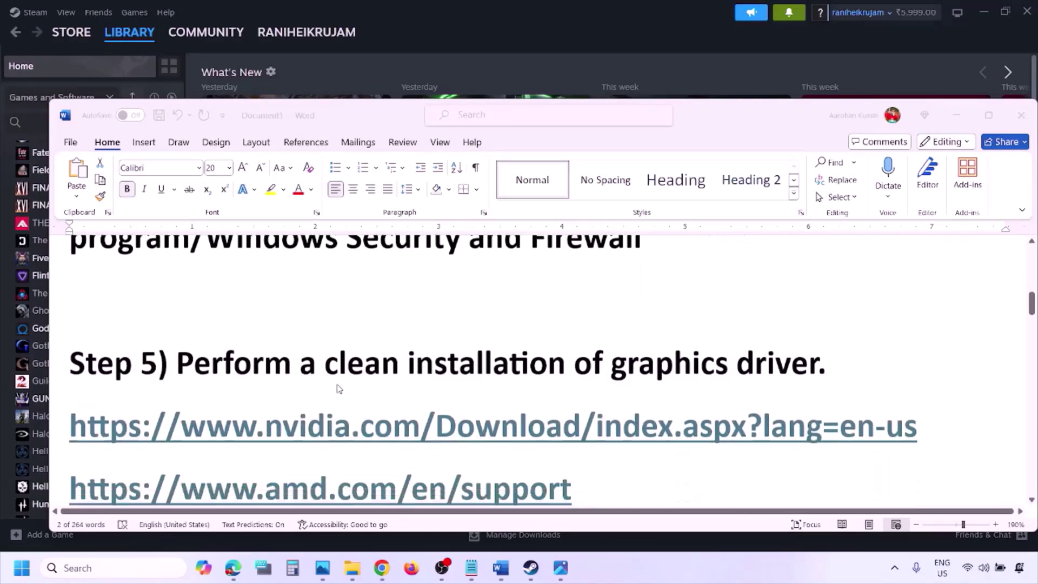
{"action": "double_click", "coordinate": [254, 354]}
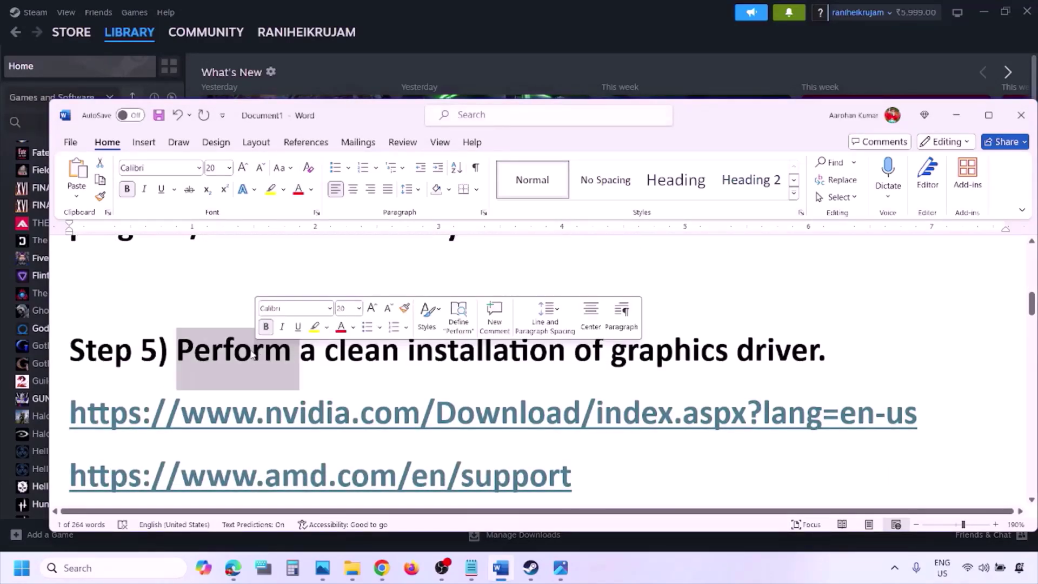
{"action": "left_click_drag", "start_coordinate": [232, 413], "coordinate": [373, 424]}
{"action": "scroll", "coordinate": [374, 424], "scroll_direction": "down", "scroll_amount": 1}
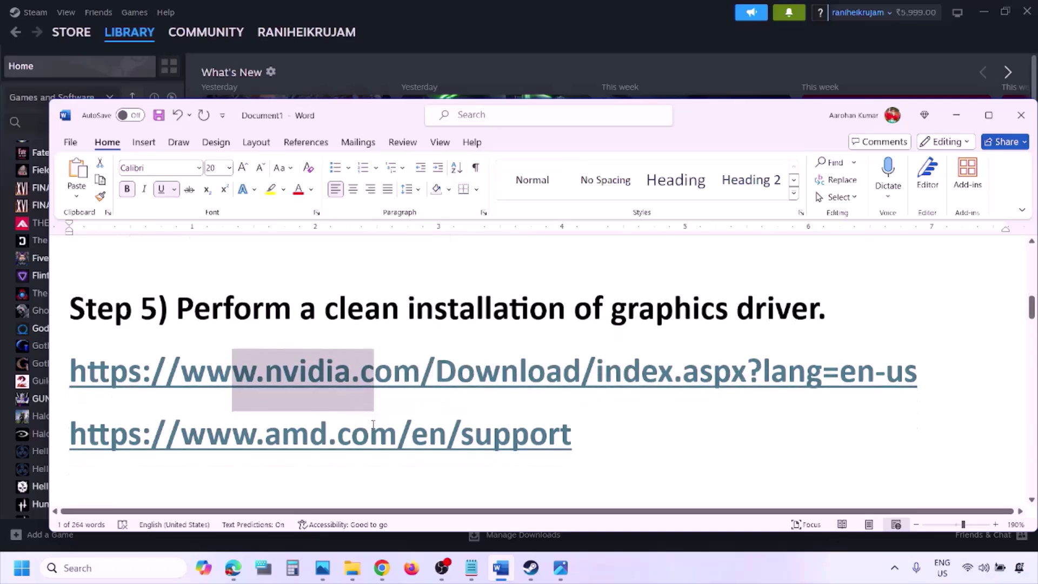
{"action": "left_click_drag", "start_coordinate": [233, 433], "coordinate": [547, 436]}
{"action": "left_click", "coordinate": [682, 559]}
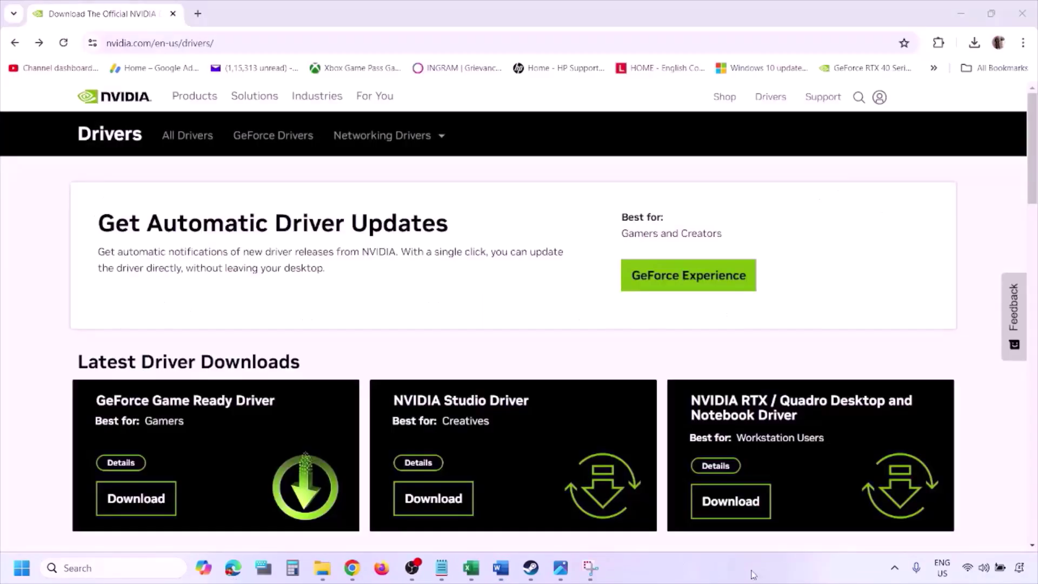
Search the NVIDIA drivers page for a GeForce RTX 3050 Laptop GPU driver with Windows 11 as the operating system.
{"action": "scroll", "coordinate": [243, 330], "scroll_direction": "down", "scroll_amount": 8}
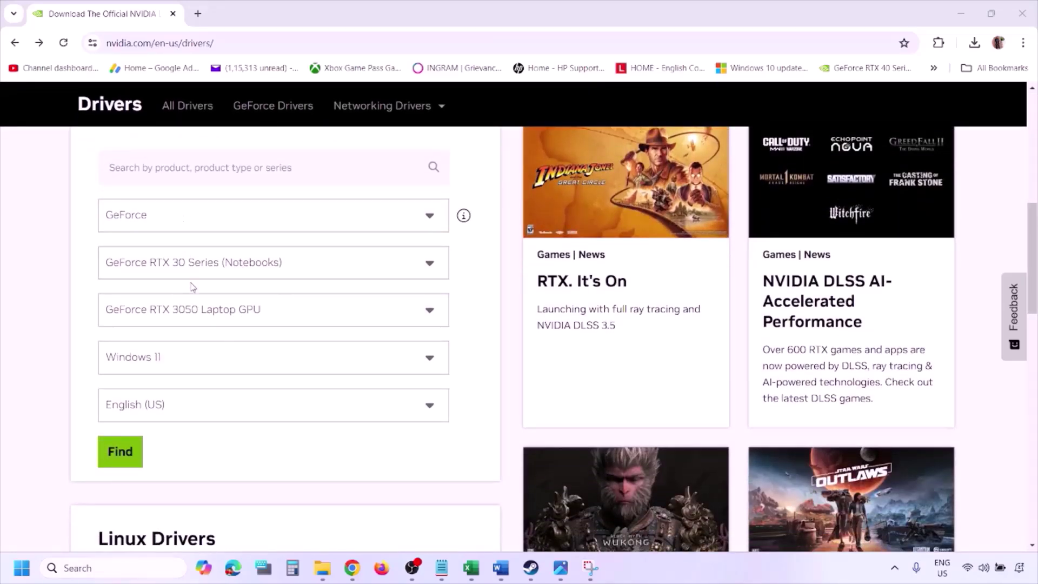
{"action": "left_click", "coordinate": [171, 360]}
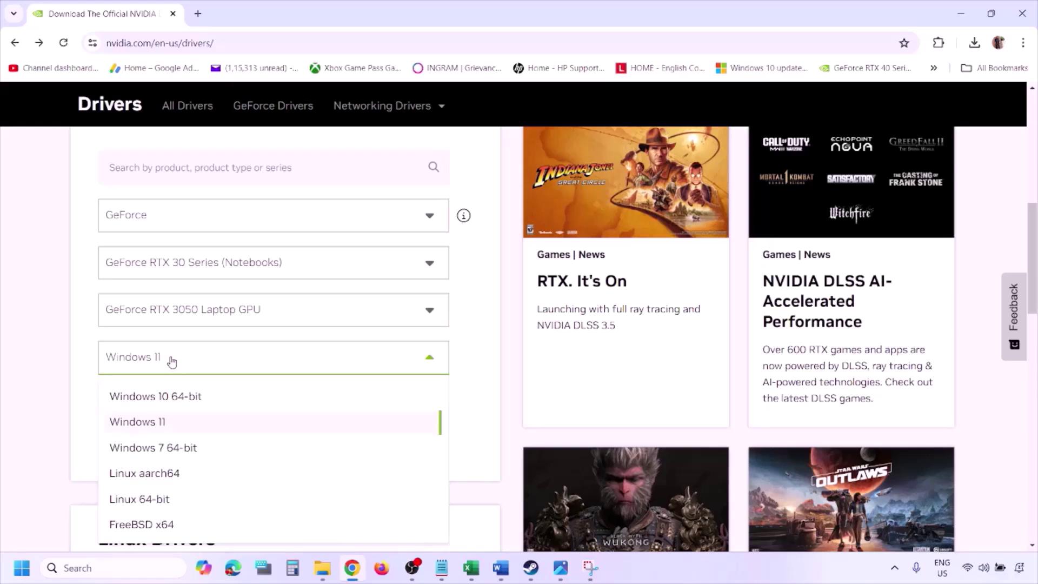
{"action": "left_click", "coordinate": [153, 423]}
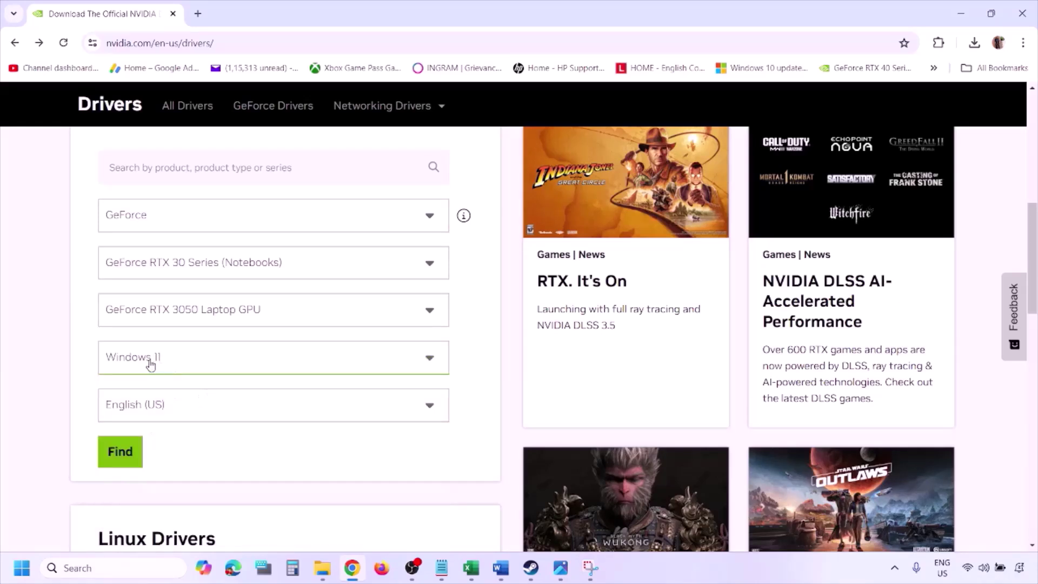
{"action": "left_click", "coordinate": [120, 452]}
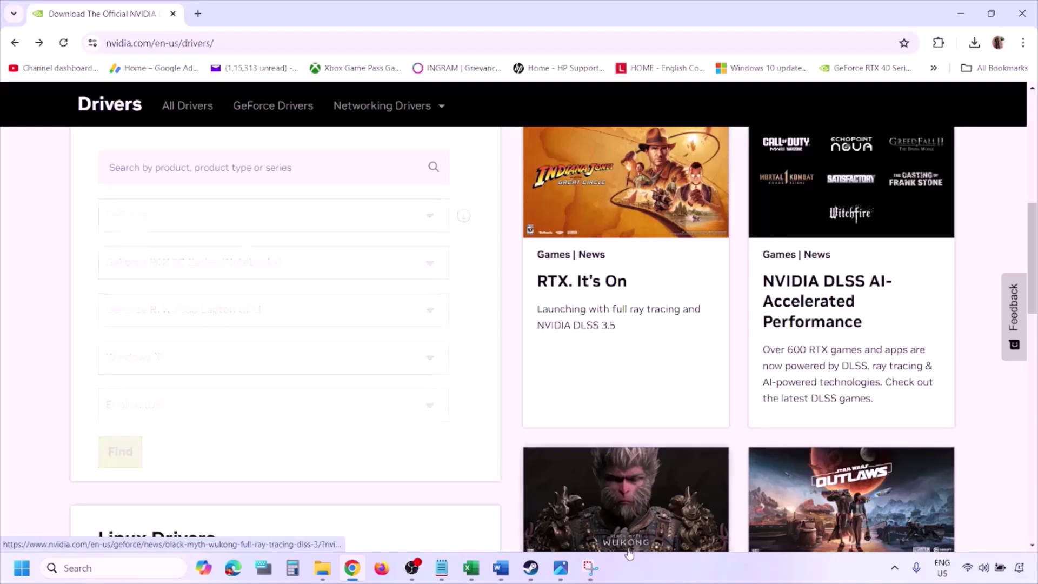
Switch to Photos and examine images 1.png to 5.png showing the driver download, Custom (Advanced) installation, and clean installation option.
{"action": "left_click", "coordinate": [561, 568]}
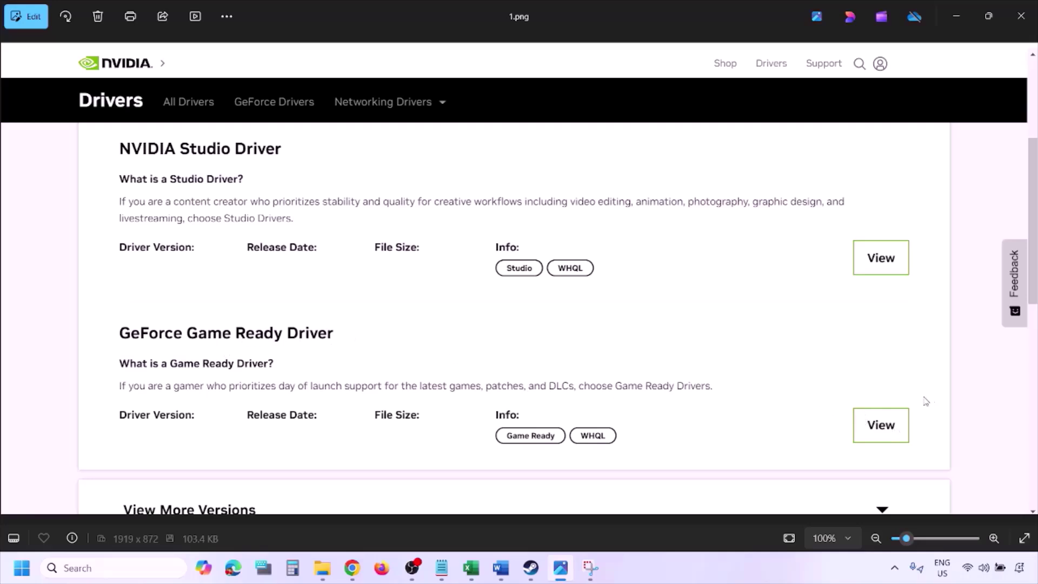
{"action": "key", "text": "Right"}
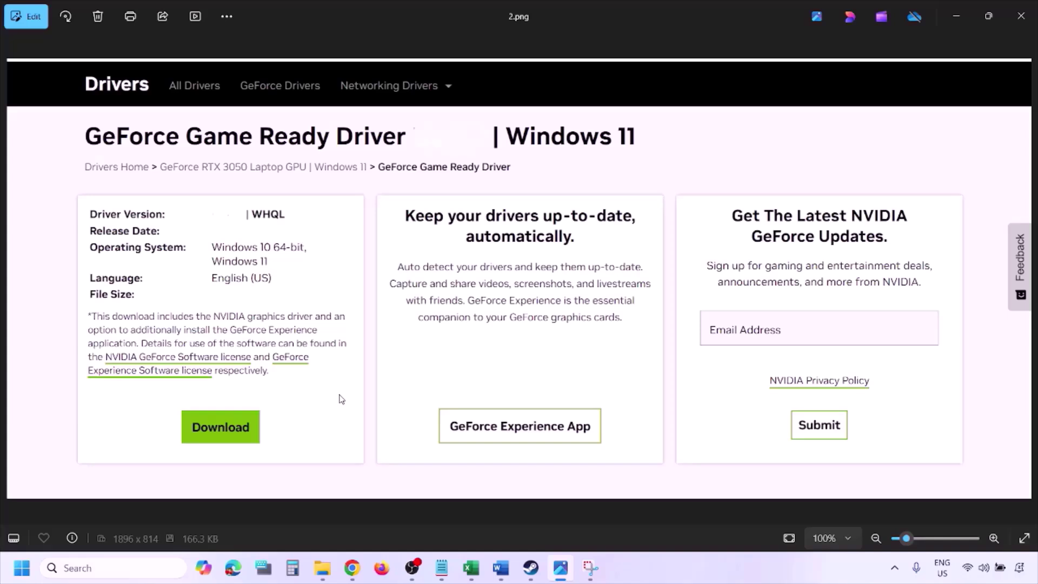
{"action": "key", "text": "Right"}
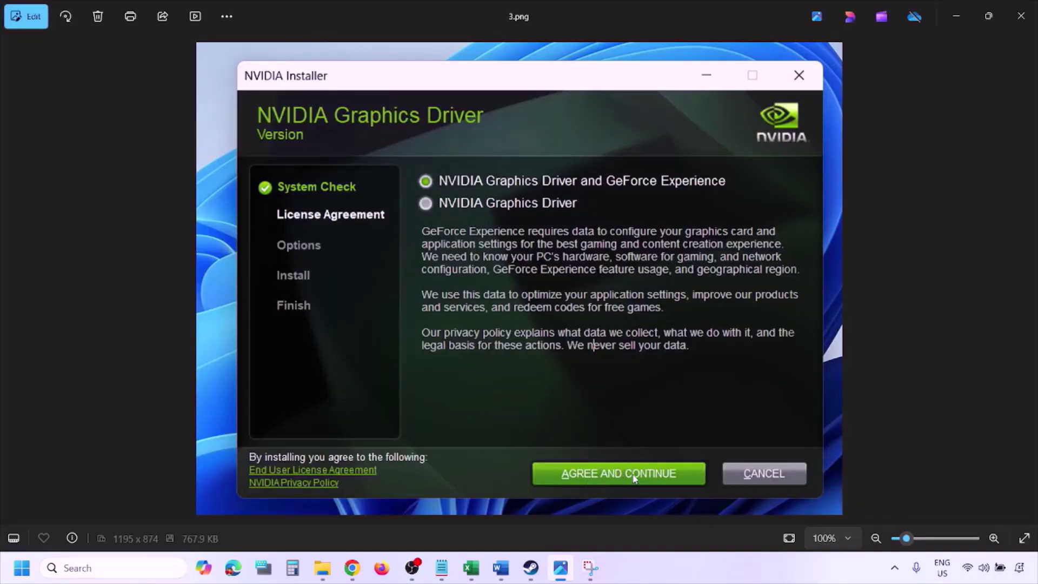
{"action": "key", "text": "Right"}
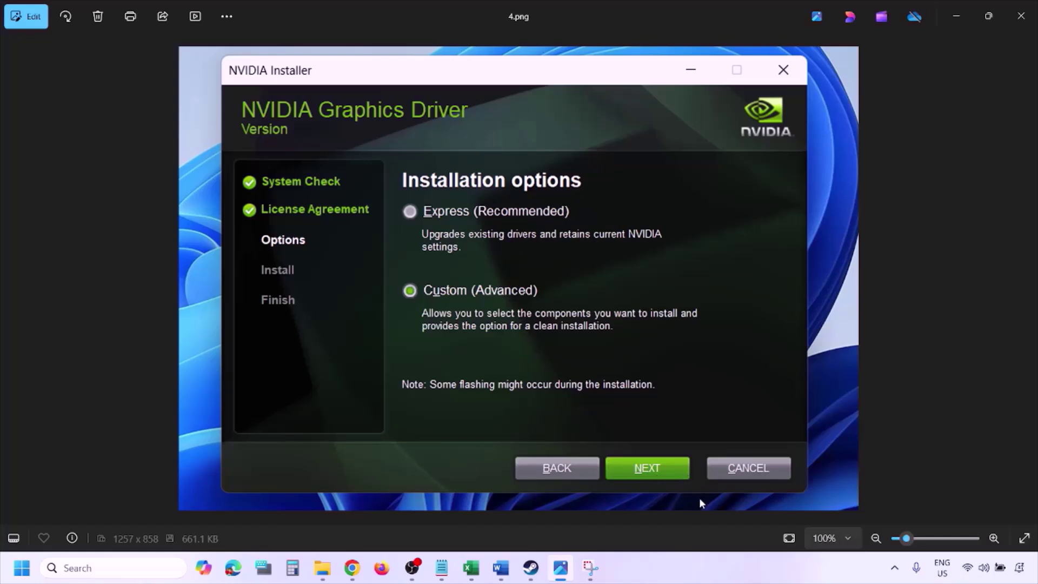
{"action": "key", "text": "Right"}
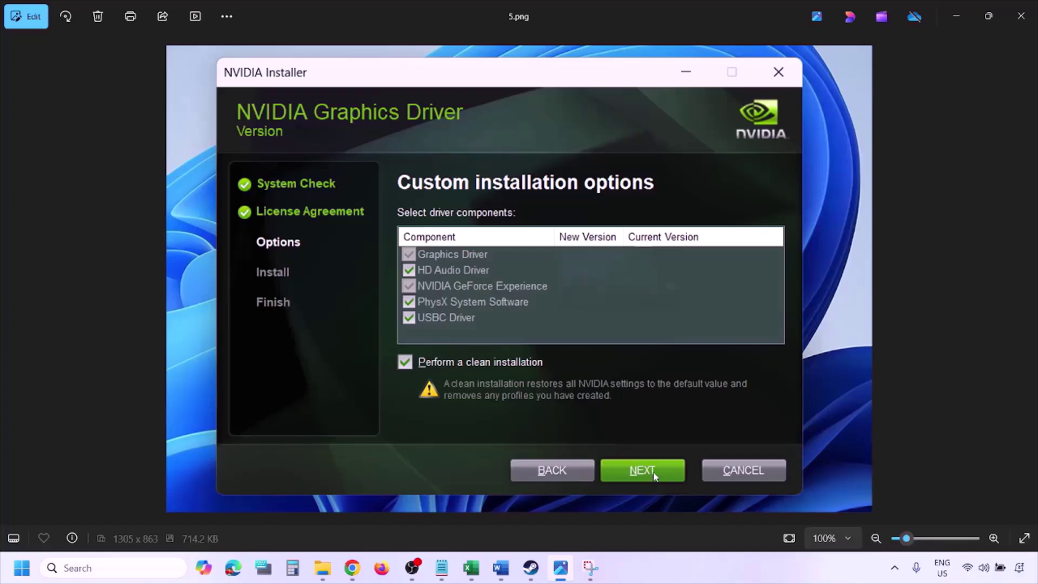
Show the Restart option among the PC's power options and dismiss it without restarting.
{"action": "left_click", "coordinate": [22, 567]}
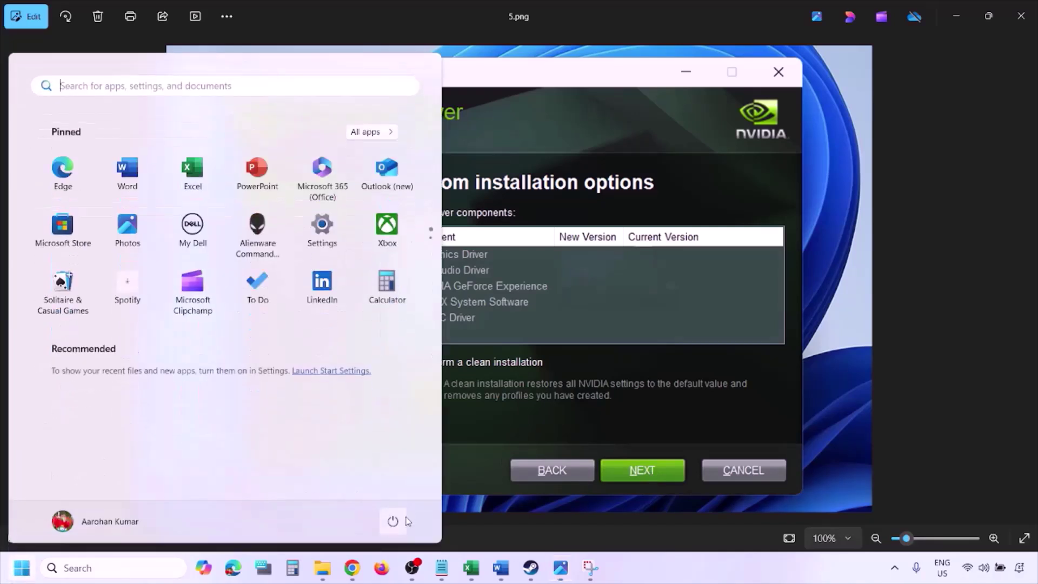
{"action": "left_click", "coordinate": [394, 522]}
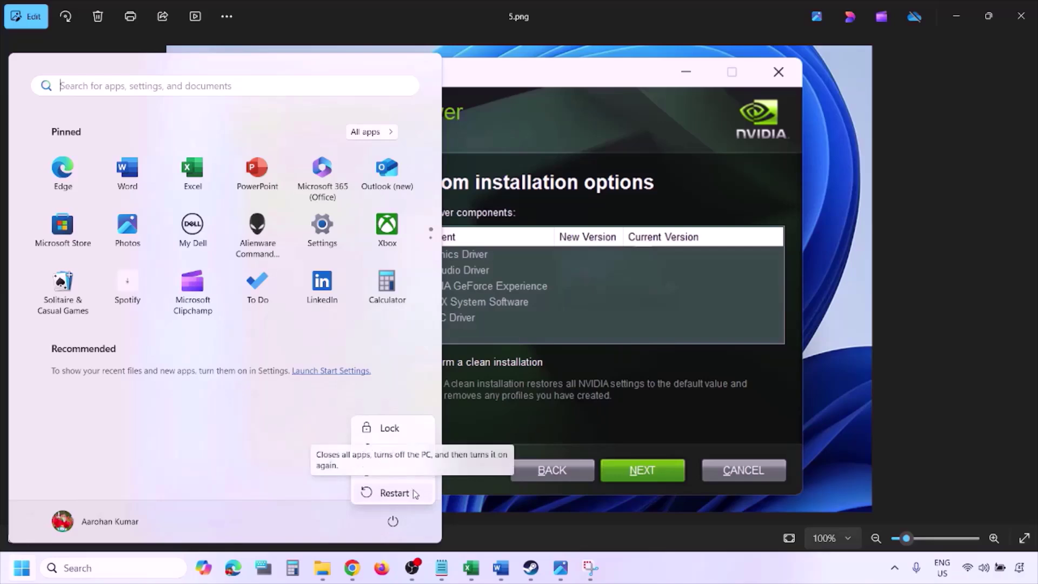
{"action": "key", "text": "Escape"}
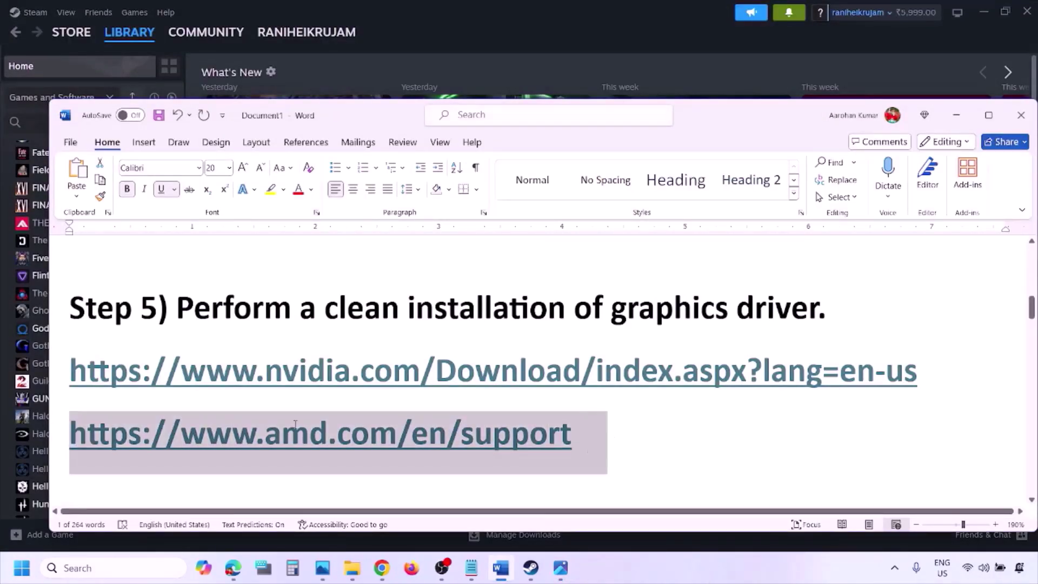
Point out the AMD support link in the Word document, and briefly display the PC's power options.
{"action": "left_click", "coordinate": [211, 425]}
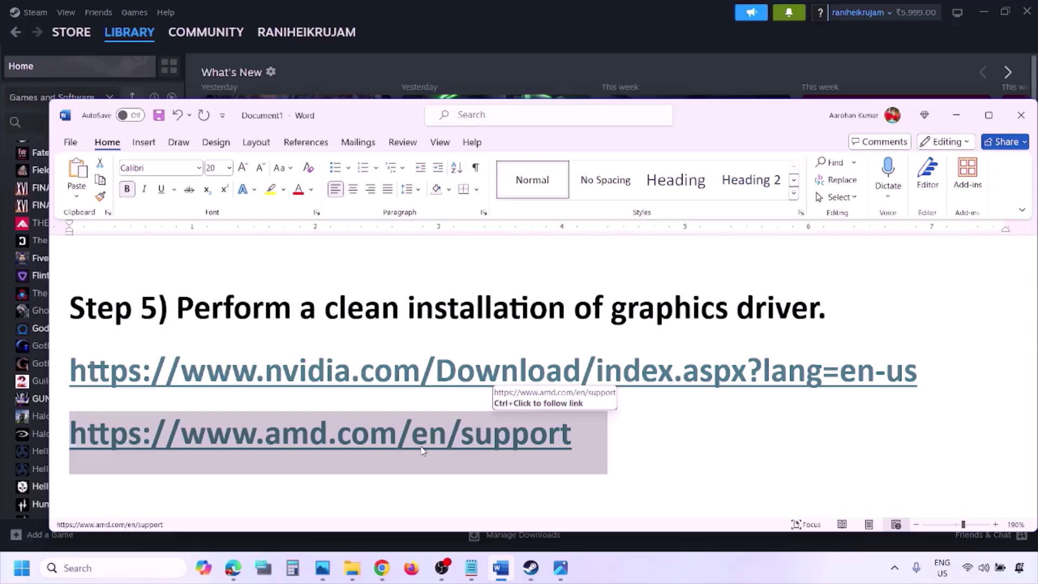
{"action": "key", "text": "super"}
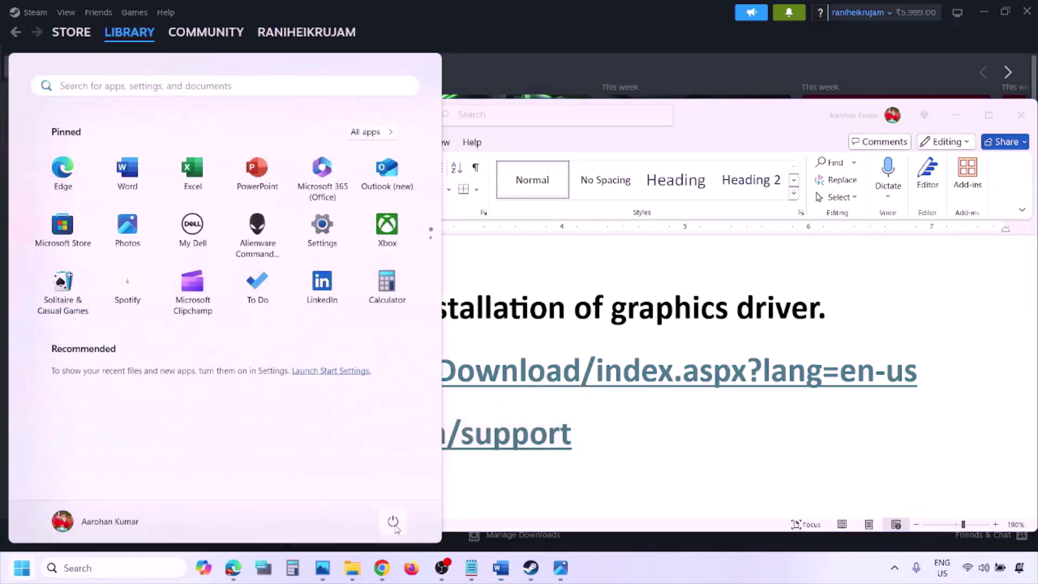
{"action": "left_click", "coordinate": [393, 523]}
{"action": "left_click", "coordinate": [656, 568]}
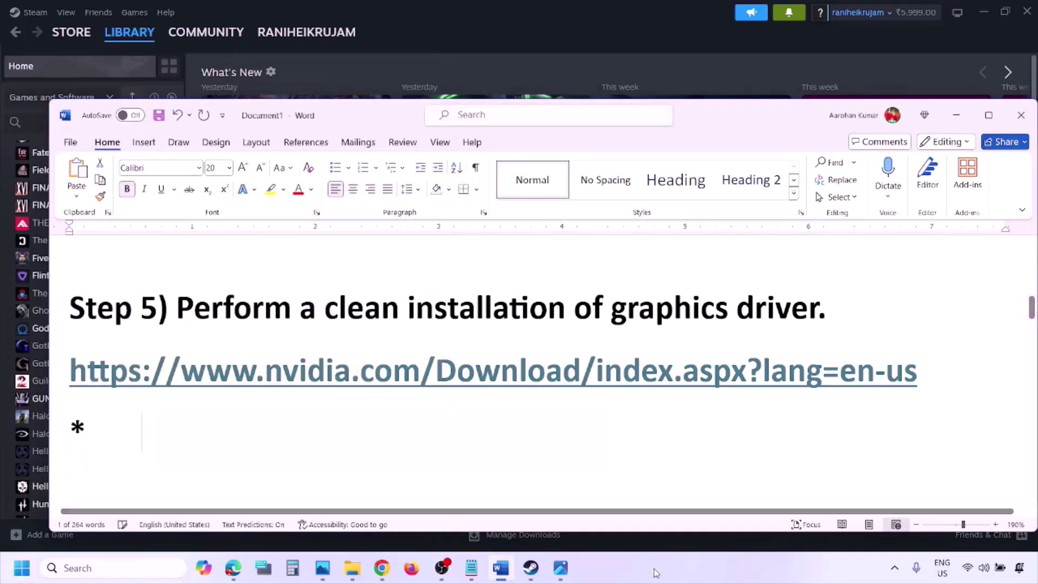
Search Windows for "graphics" and open the Graphics settings page.
{"action": "scroll", "coordinate": [486, 371], "scroll_direction": "down", "scroll_amount": 5}
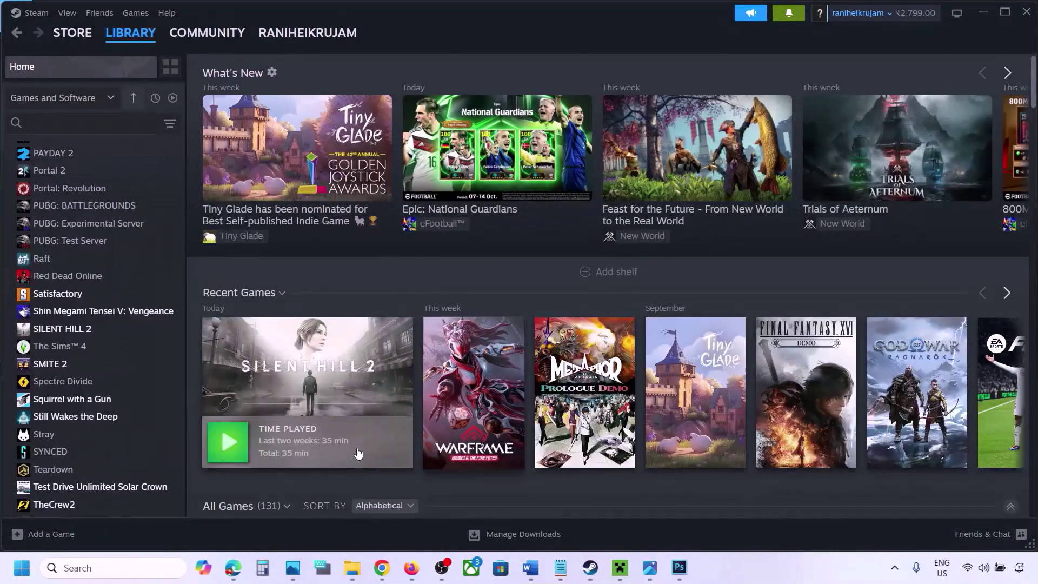
{"action": "left_click", "coordinate": [83, 565]}
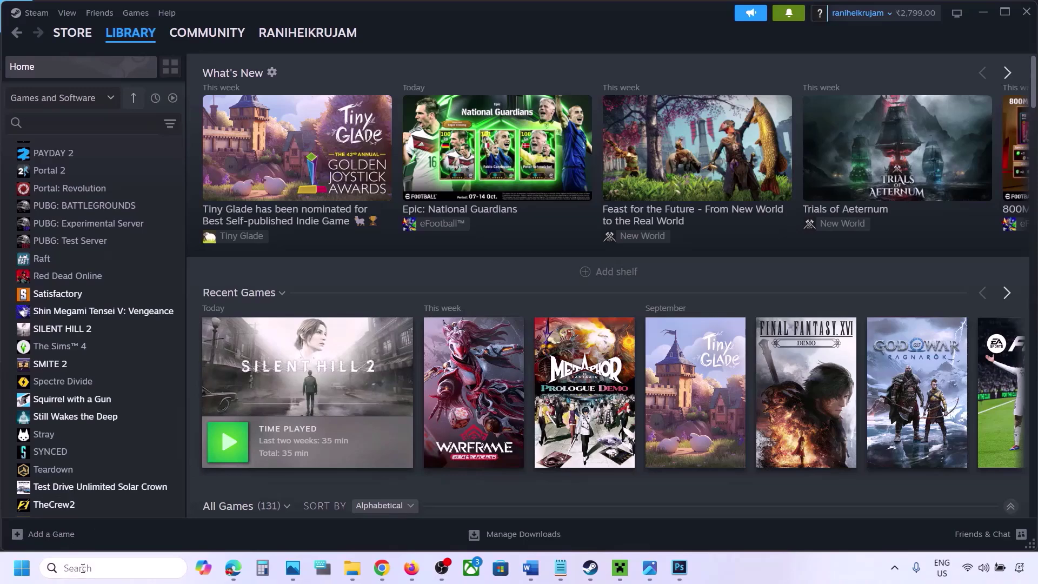
{"action": "type", "text": "graphics"}
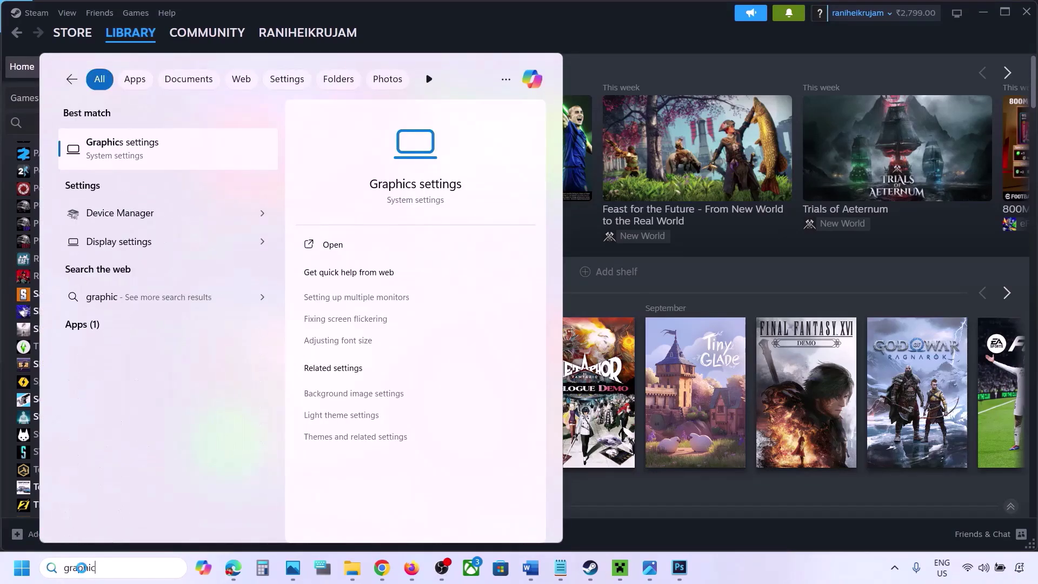
{"action": "left_click", "coordinate": [128, 155]}
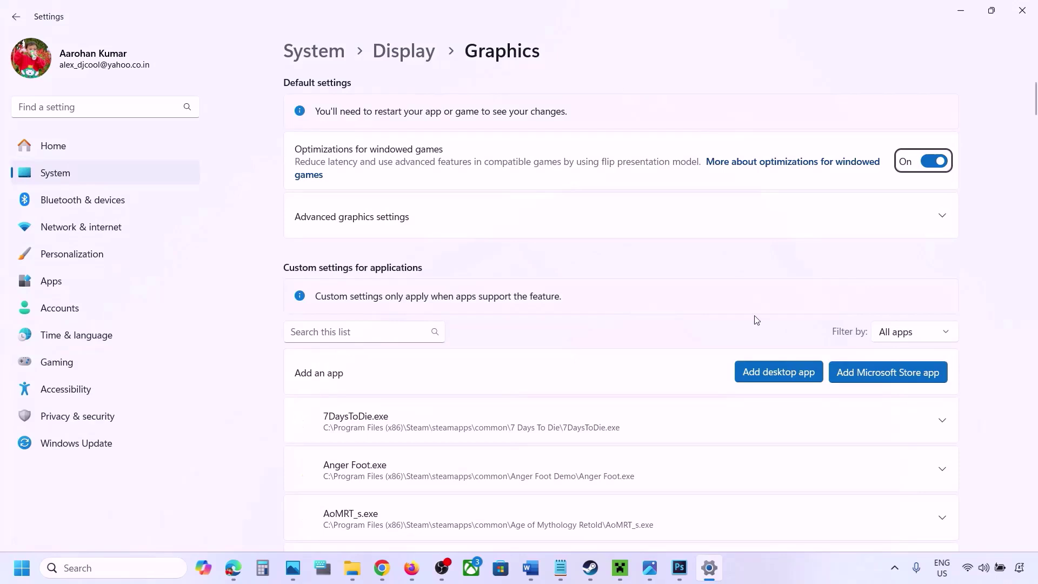
Browse to Steam's common folder for a desktop app to add to the graphics list, and cancel the selection.
{"action": "left_click", "coordinate": [784, 373]}
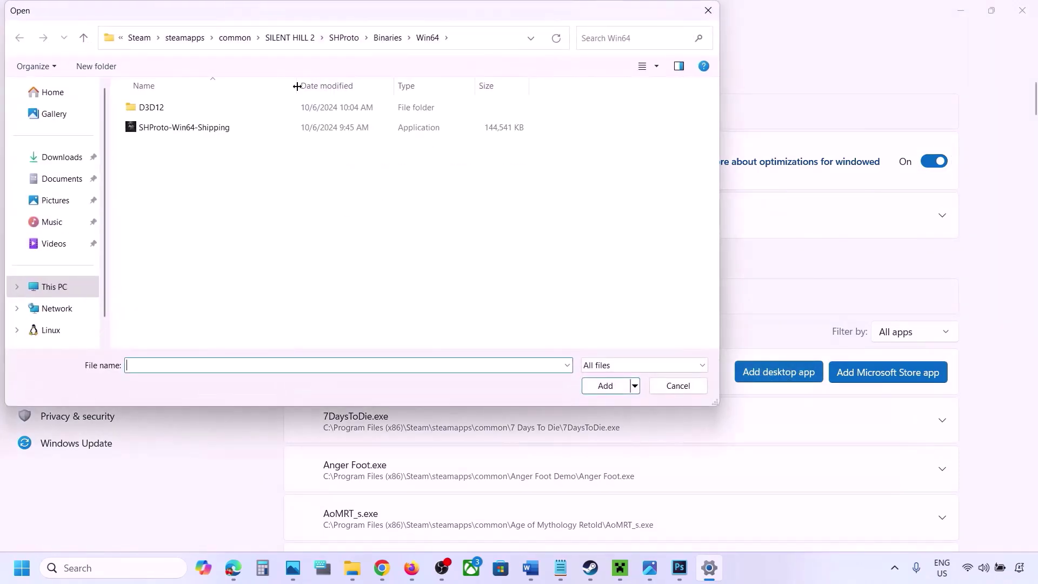
{"action": "left_click", "coordinate": [234, 38]}
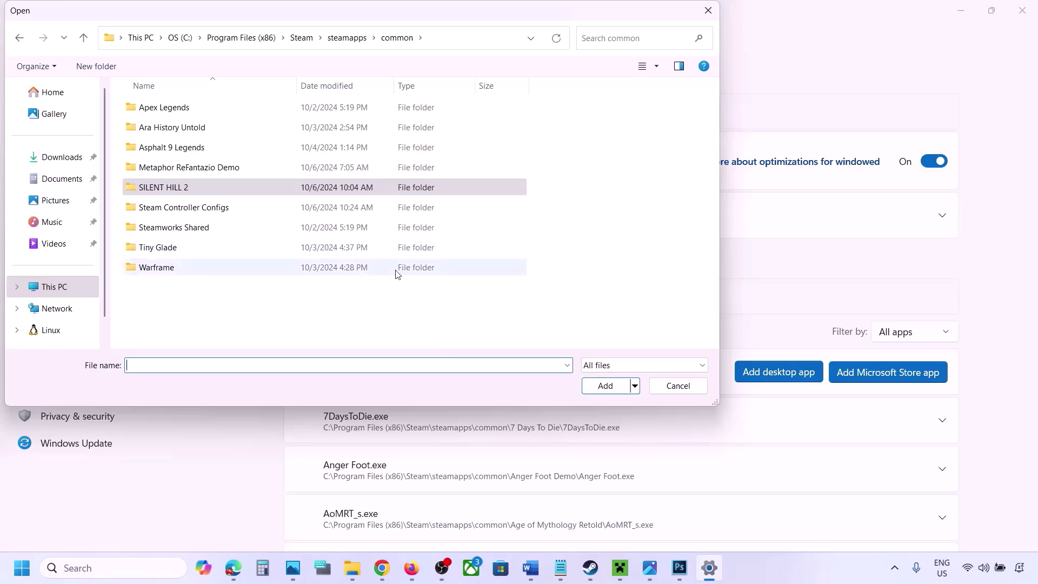
{"action": "left_click", "coordinate": [669, 388]}
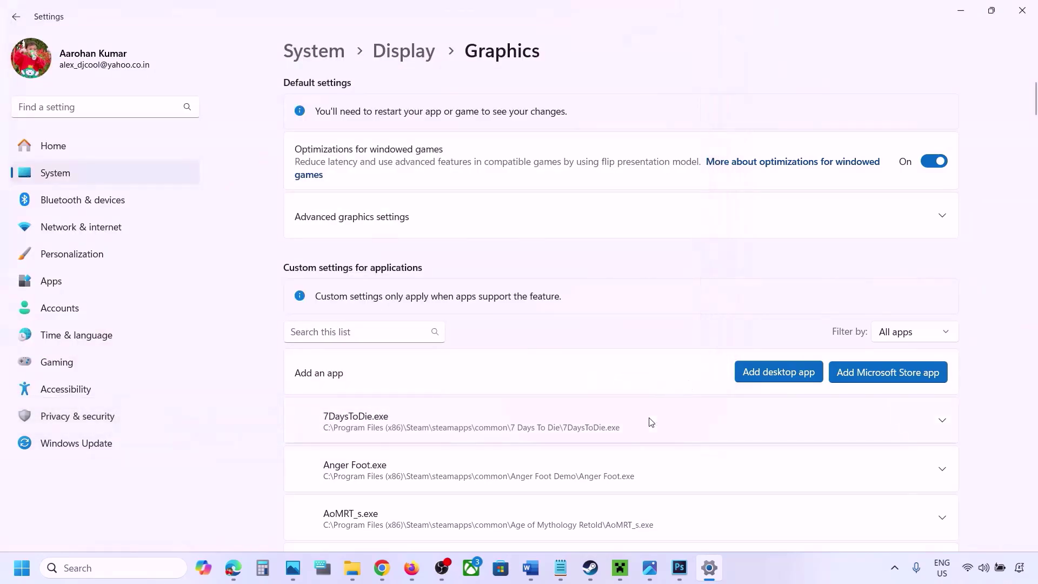
Set the GPU preference of ChainedTogether-Win64-Shipping.exe to High Performance (NVIDIA GeForce RTX 3050 Laptop GPU).
{"action": "scroll", "coordinate": [652, 421], "scroll_direction": "down", "scroll_amount": 5}
{"action": "scroll", "coordinate": [651, 421], "scroll_direction": "down", "scroll_amount": 4}
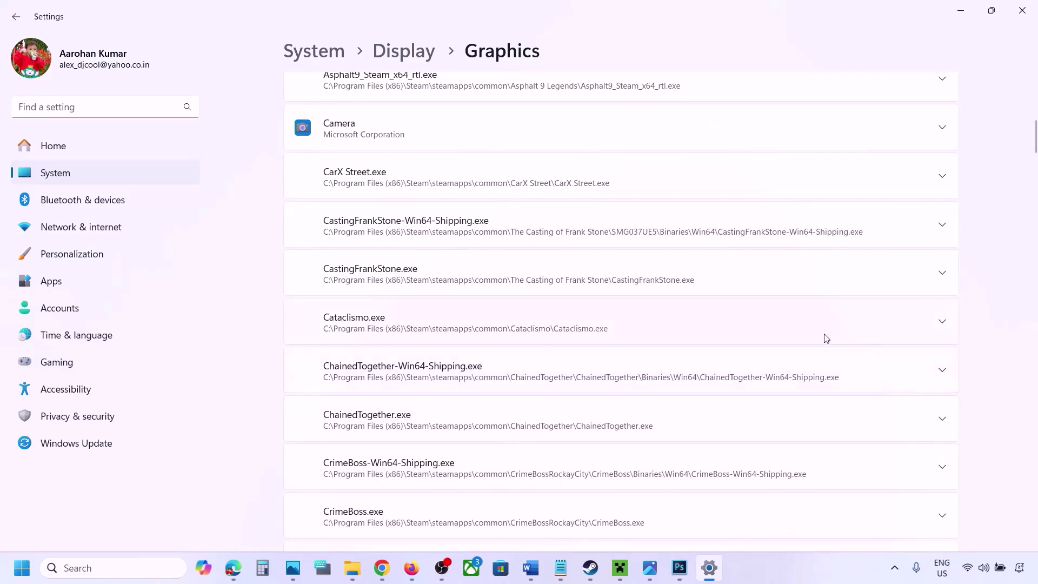
{"action": "left_click", "coordinate": [941, 373]}
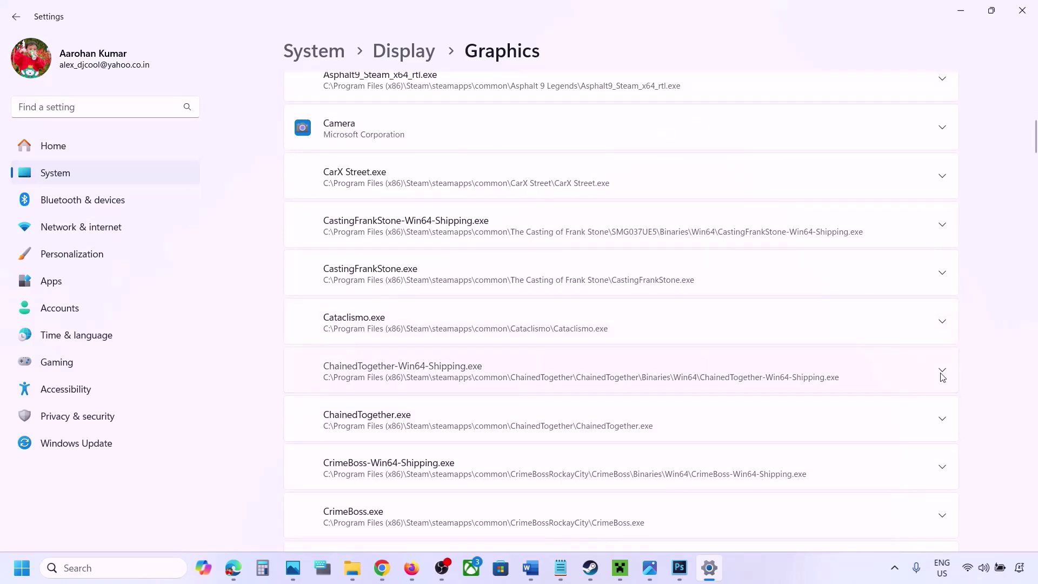
{"action": "left_click", "coordinate": [879, 414]}
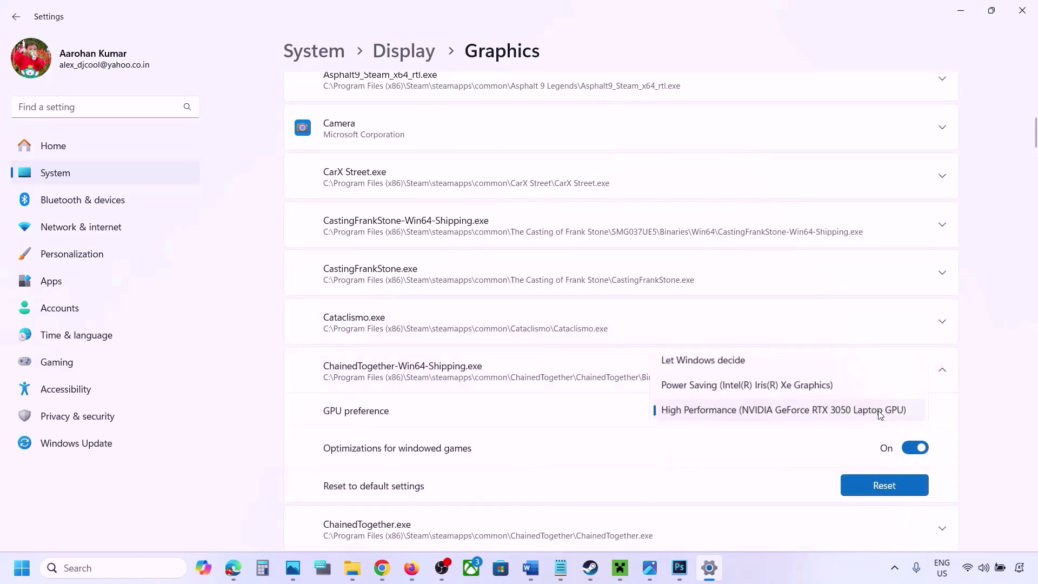
{"action": "left_click", "coordinate": [821, 413]}
{"action": "left_click", "coordinate": [796, 559]}
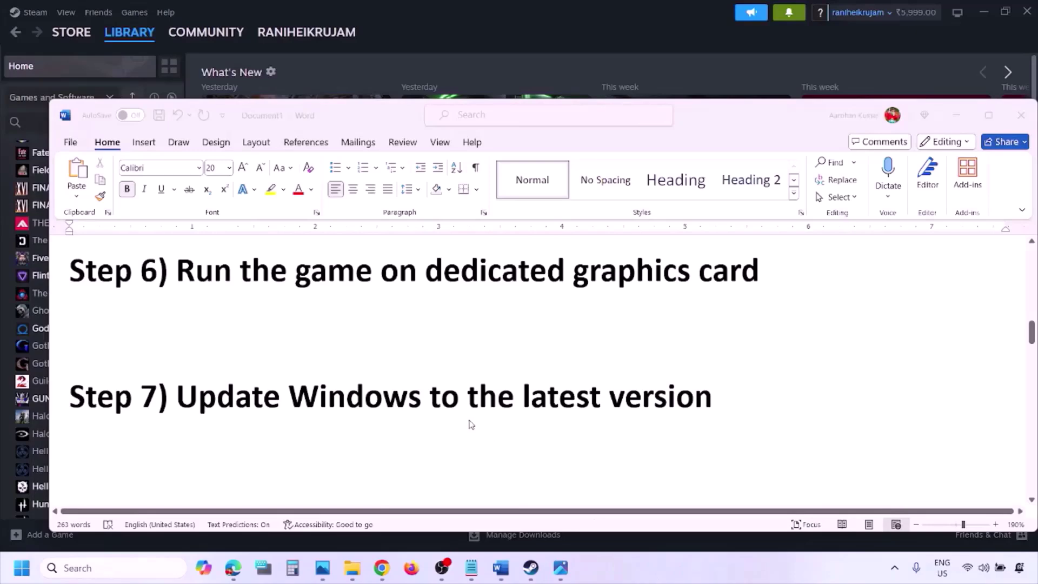
Highlight Step 7 about updating Windows in the Word document, and check for updates in Windows Update settings.
{"action": "left_click", "coordinate": [230, 387]}
{"action": "left_click_drag", "start_coordinate": [184, 396], "coordinate": [699, 411]}
{"action": "key", "text": "super+i"}
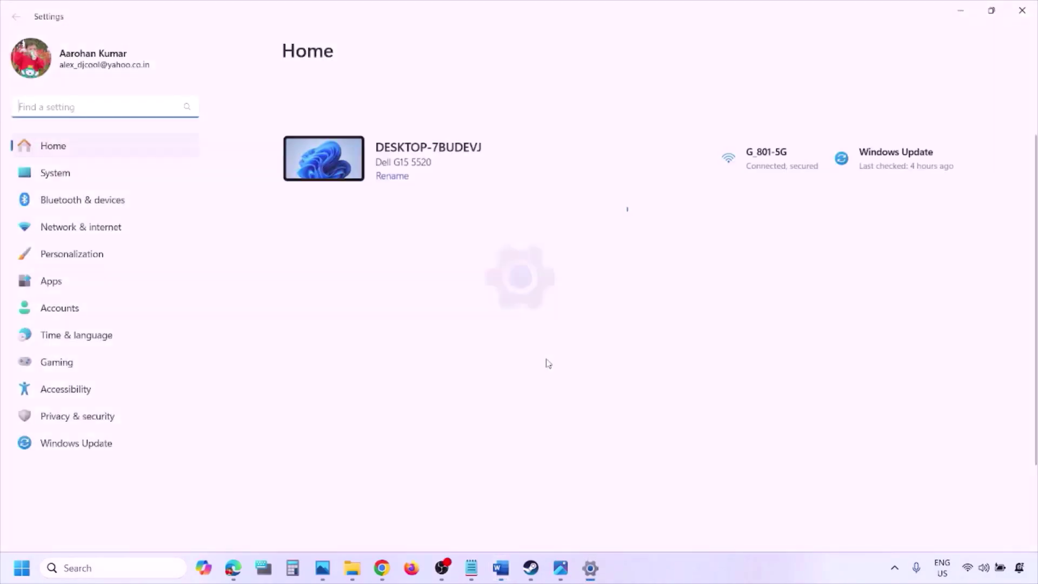
{"action": "left_click", "coordinate": [97, 445]}
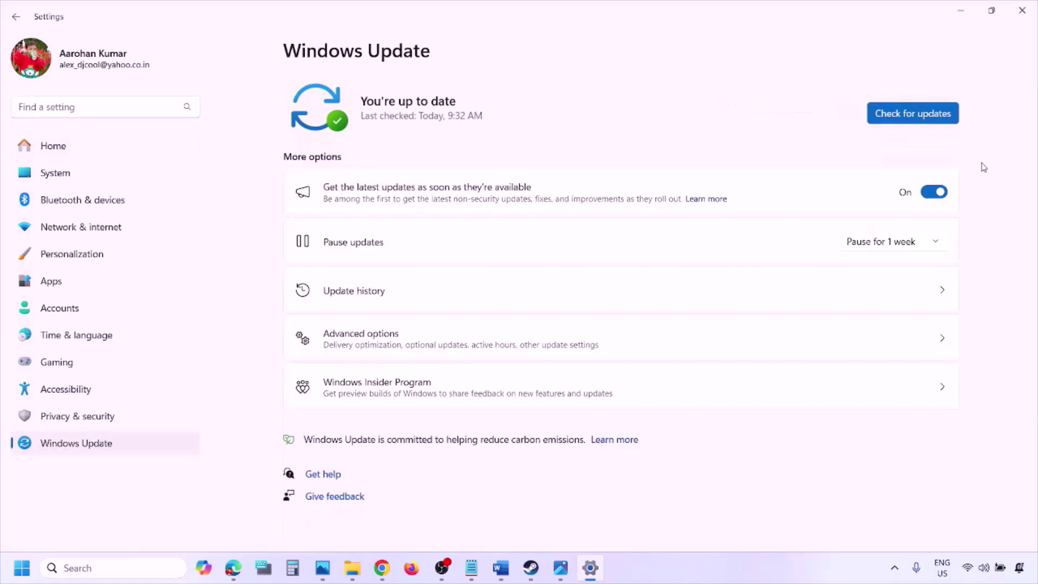
{"action": "left_click", "coordinate": [911, 113]}
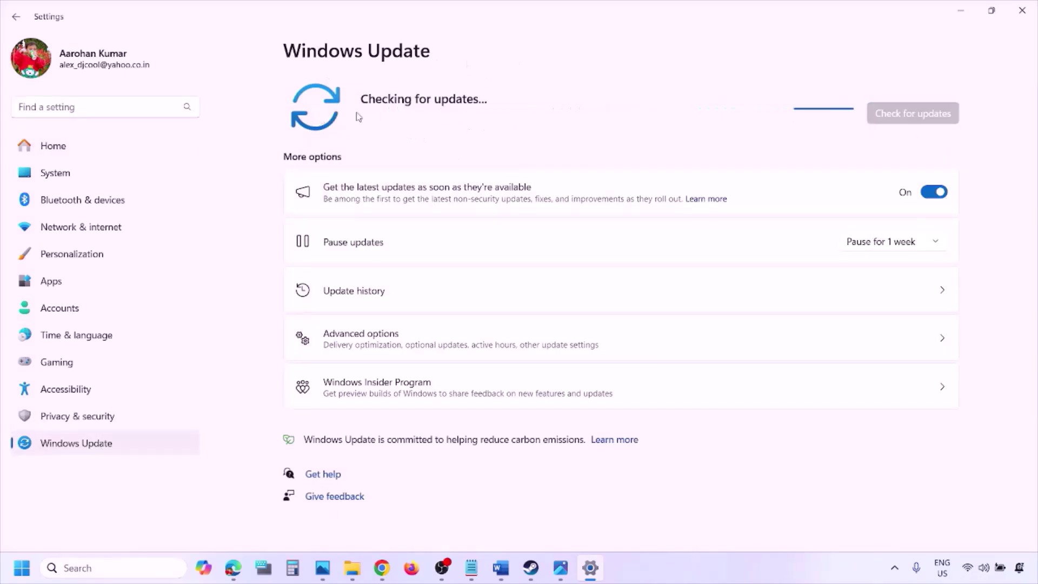
Show the Restart option among the PC's power options, and return to the Word document without restarting.
{"action": "left_click", "coordinate": [22, 568]}
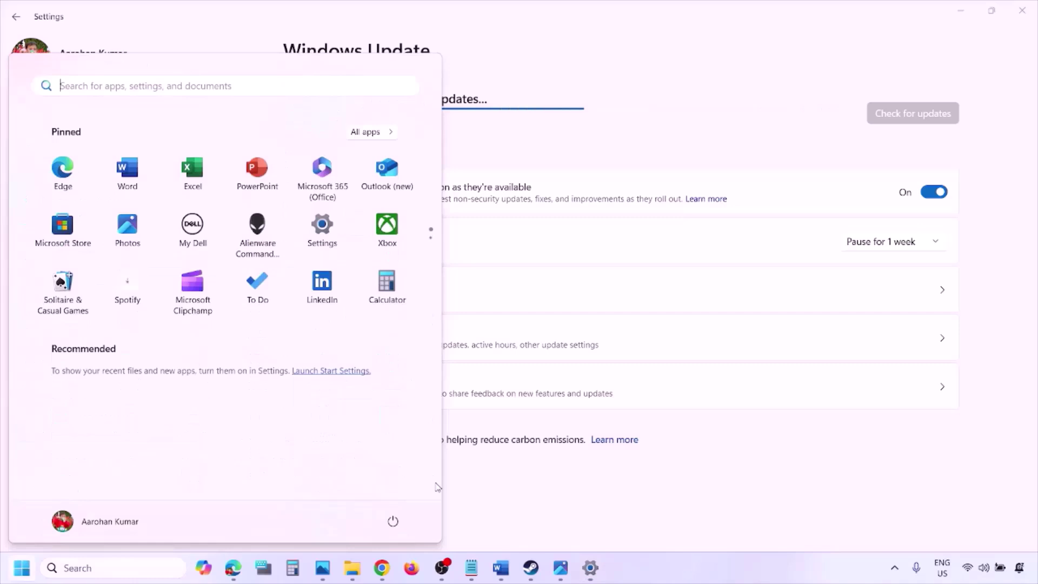
{"action": "left_click", "coordinate": [393, 521]}
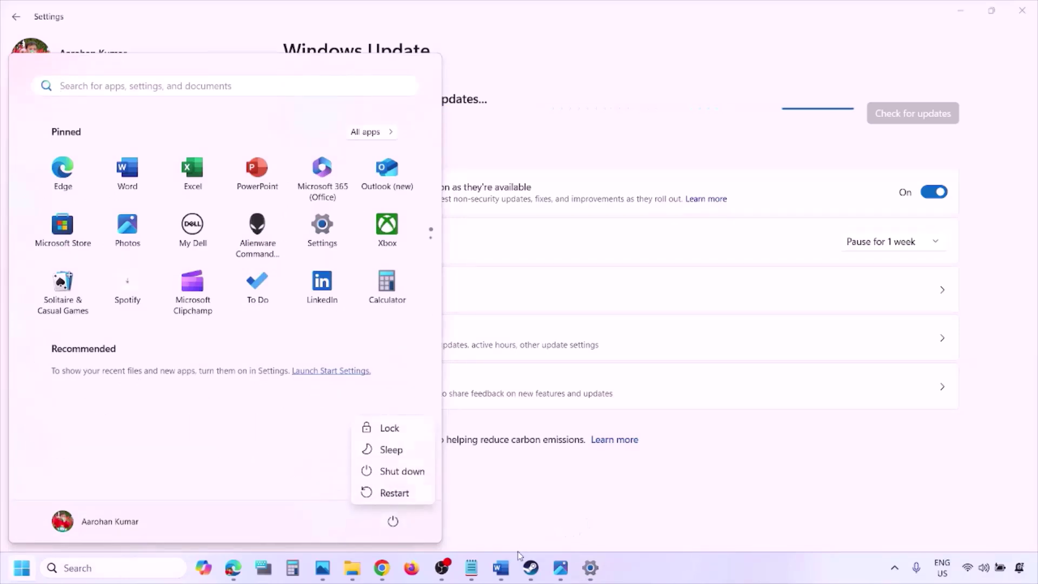
{"action": "left_click", "coordinate": [501, 568]}
Copy the Visual C++ download link from Step 8 in the Word document and open it in a new Chrome window.
{"action": "scroll", "coordinate": [455, 423], "scroll_direction": "down", "scroll_amount": 3}
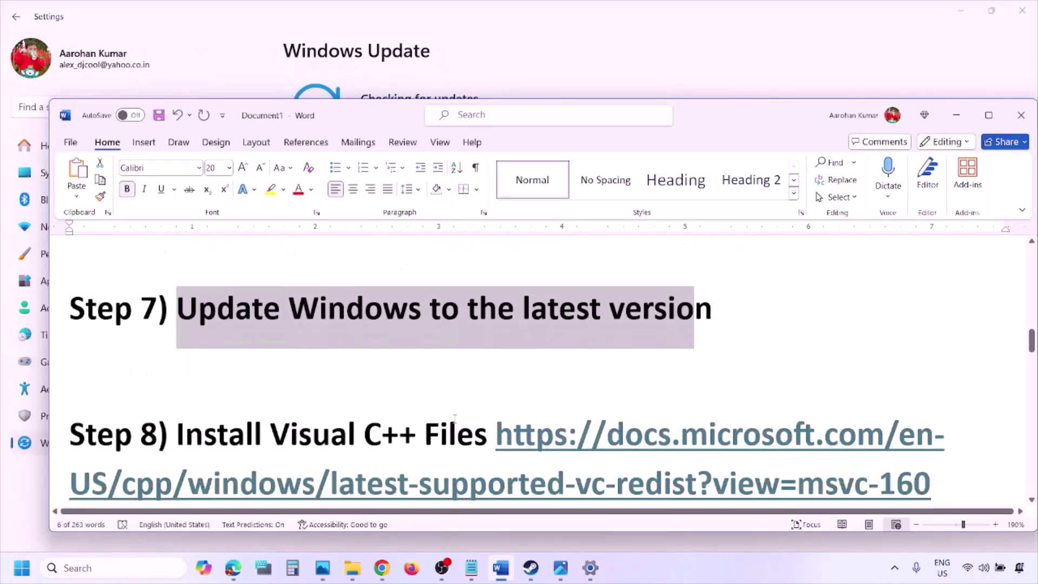
{"action": "left_click_drag", "start_coordinate": [946, 450], "coordinate": [730, 427]}
{"action": "key", "text": "ctrl+c"}
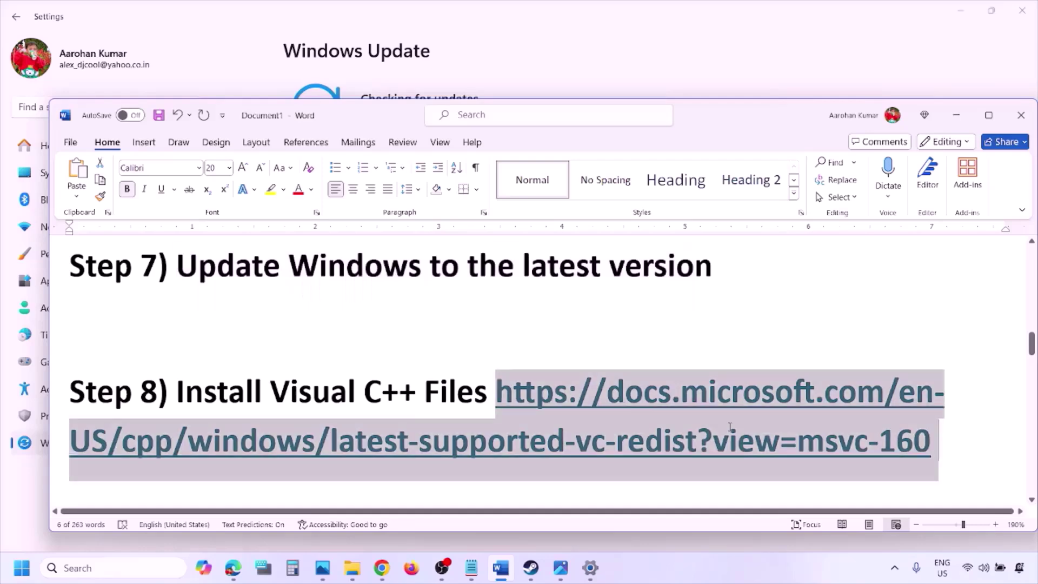
{"action": "right_click", "coordinate": [381, 568]}
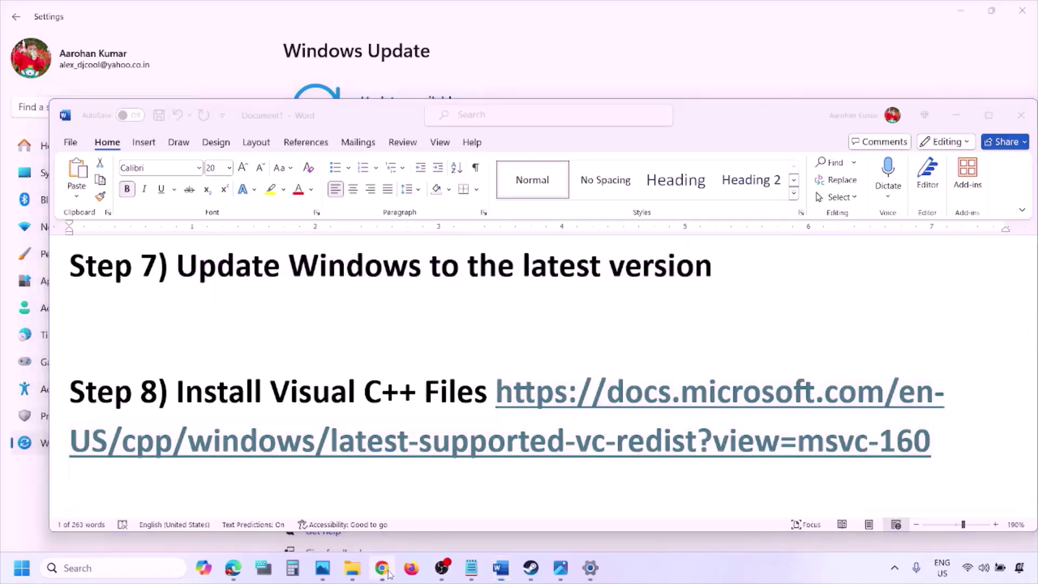
{"action": "left_click", "coordinate": [339, 448]}
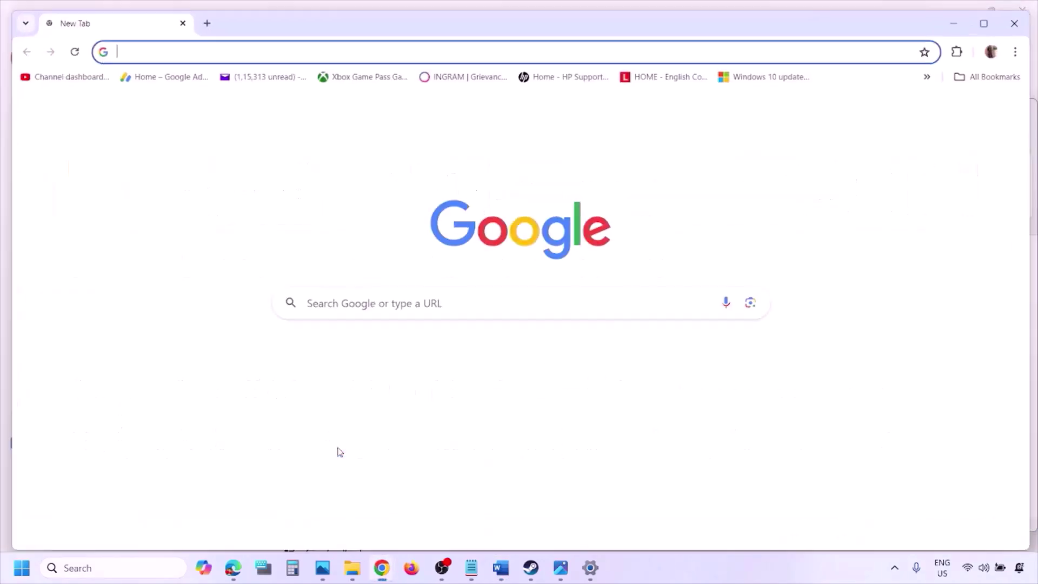
{"action": "key", "text": "ctrl+v"}
{"action": "key", "text": "Return"}
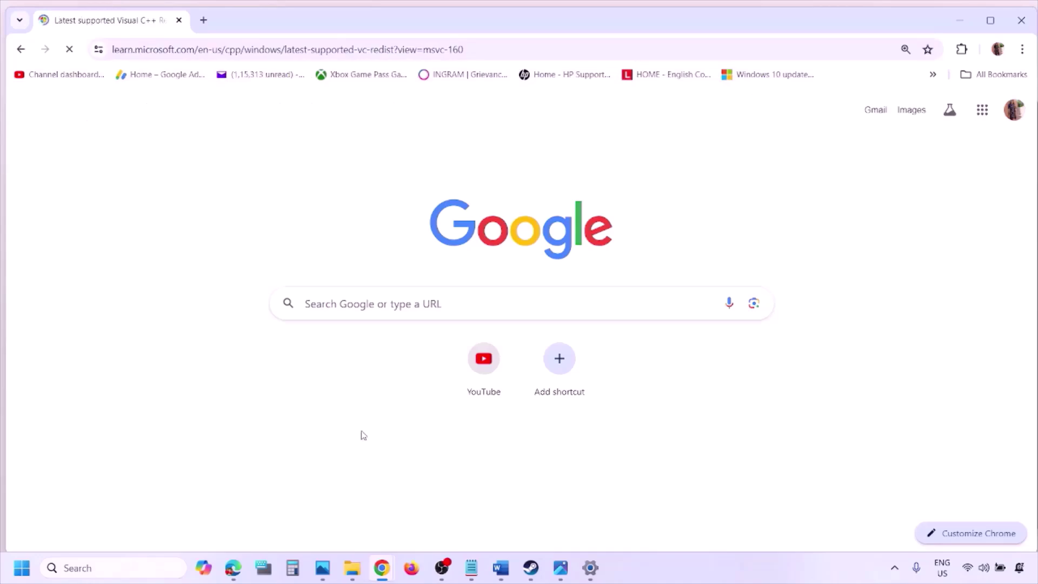
Locate the X86 and X64 entries in the Latest Microsoft Visual C++ Redistributable Version table, below the Visual Studio 2015–2022 section.
{"action": "scroll", "coordinate": [452, 318], "scroll_direction": "down", "scroll_amount": 3}
{"action": "scroll", "coordinate": [452, 318], "scroll_direction": "down", "scroll_amount": 5}
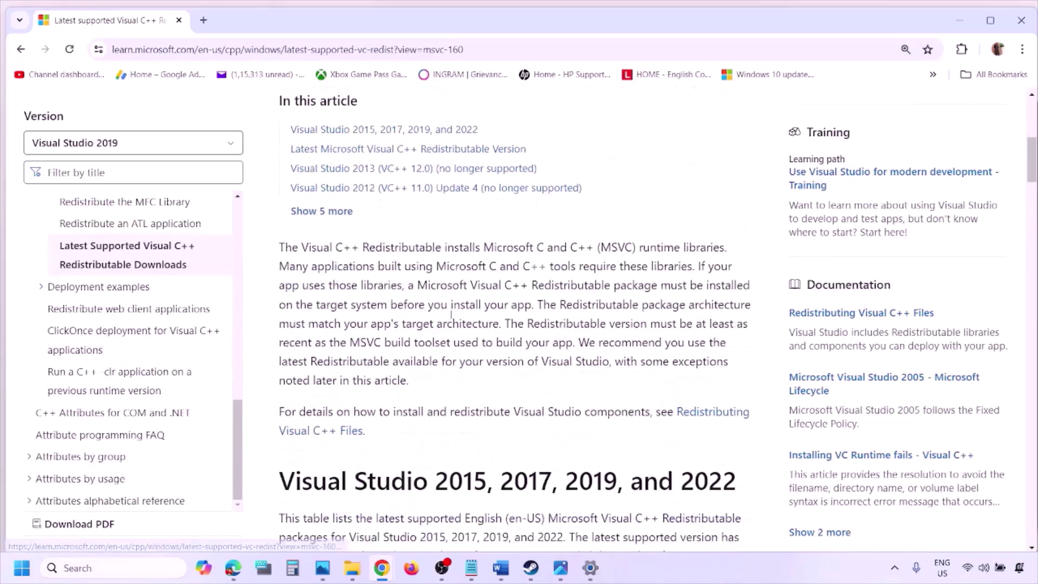
{"action": "left_click_drag", "start_coordinate": [335, 295], "coordinate": [696, 288]}
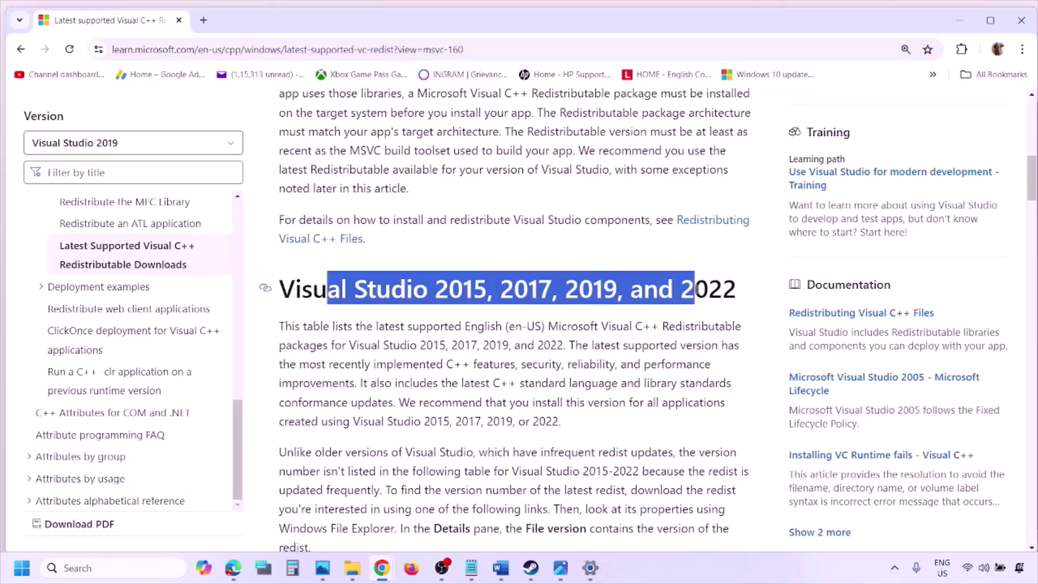
{"action": "scroll", "coordinate": [456, 388], "scroll_direction": "down", "scroll_amount": 5}
{"action": "scroll", "coordinate": [456, 388], "scroll_direction": "down", "scroll_amount": 4}
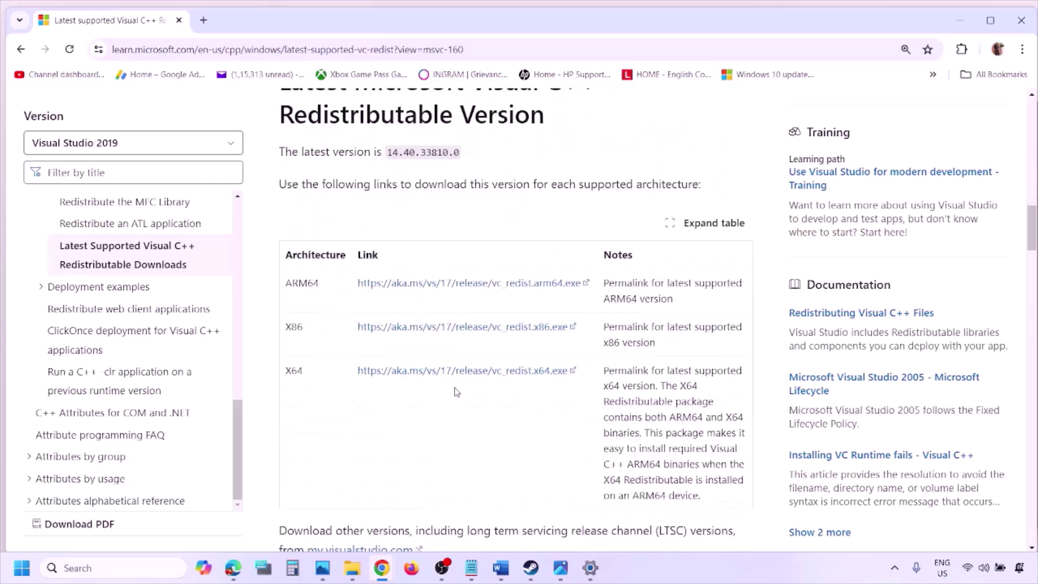
{"action": "double_click", "coordinate": [293, 311]}
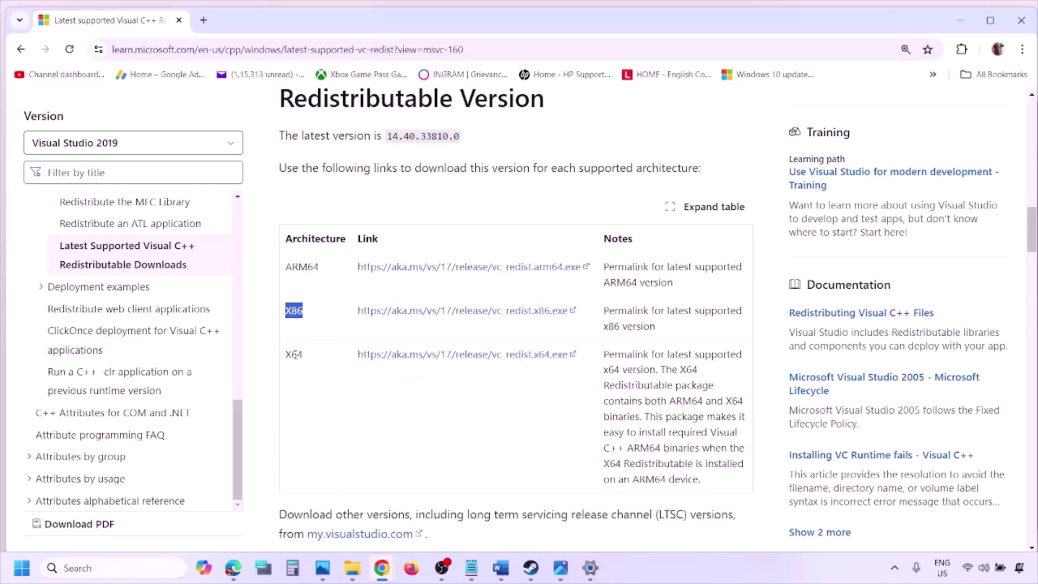
{"action": "double_click", "coordinate": [294, 355]}
Download the x86 Visual C++ Redistributable and start its Repair setup.
{"action": "left_click_drag", "start_coordinate": [289, 310], "coordinate": [510, 318]}
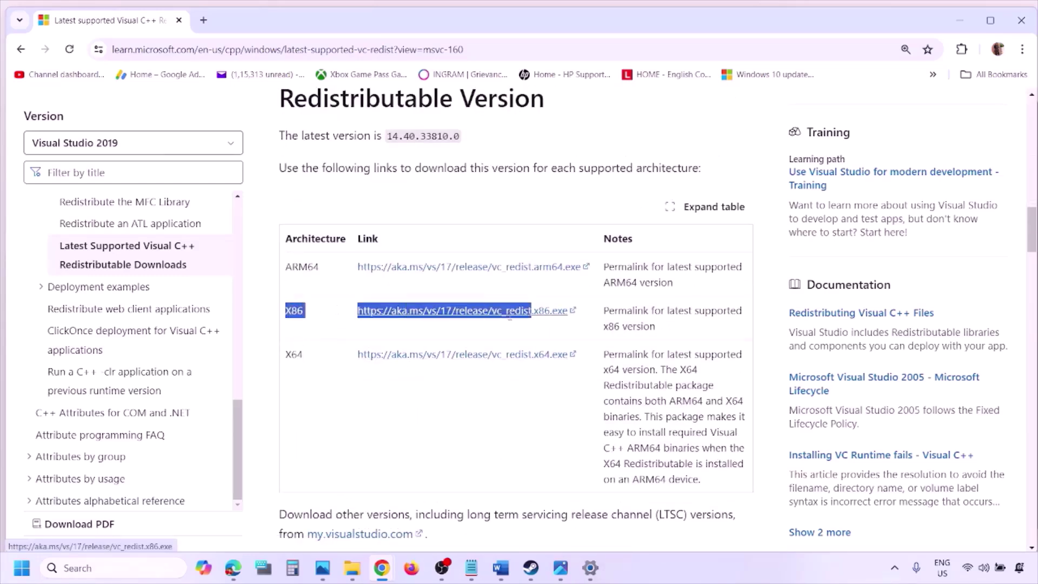
{"action": "left_click", "coordinate": [510, 322]}
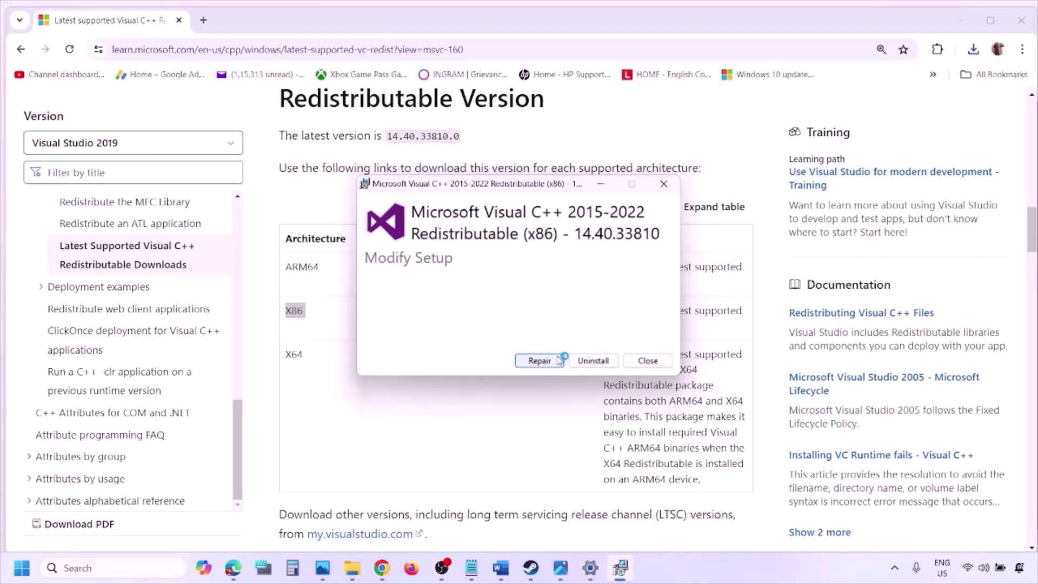
{"action": "left_click", "coordinate": [559, 360]}
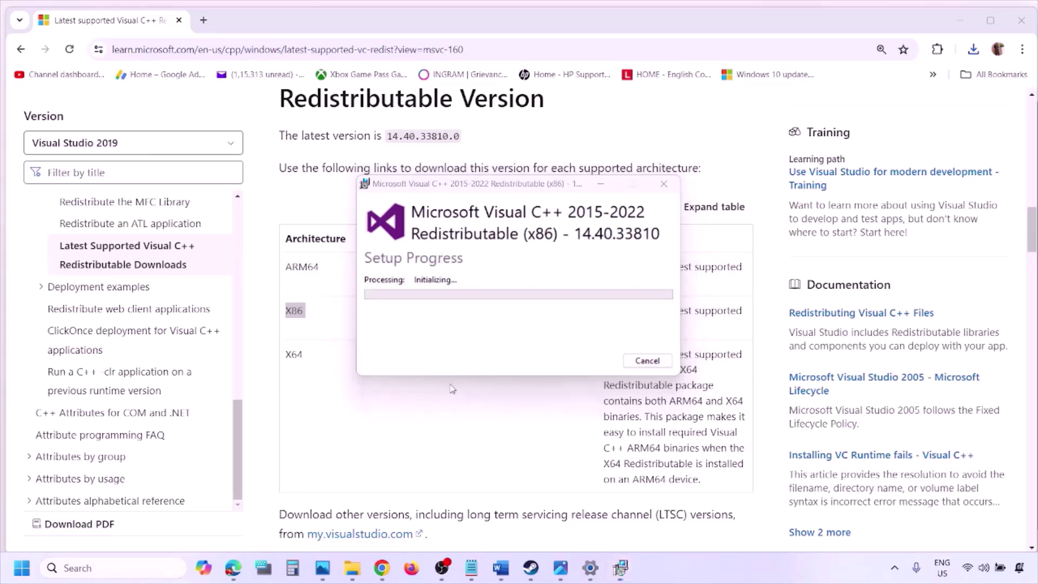
Download VC_redist.x64.exe, run it, and start the Repair setup for the x64 Visual C++ Redistributable.
{"action": "double_click", "coordinate": [292, 356]}
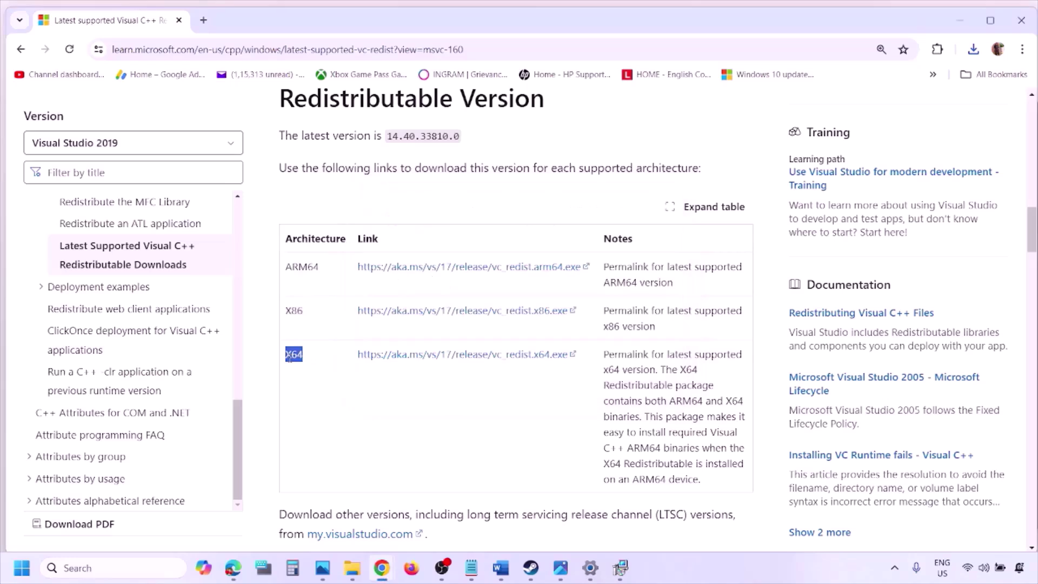
{"action": "left_click", "coordinate": [471, 355]}
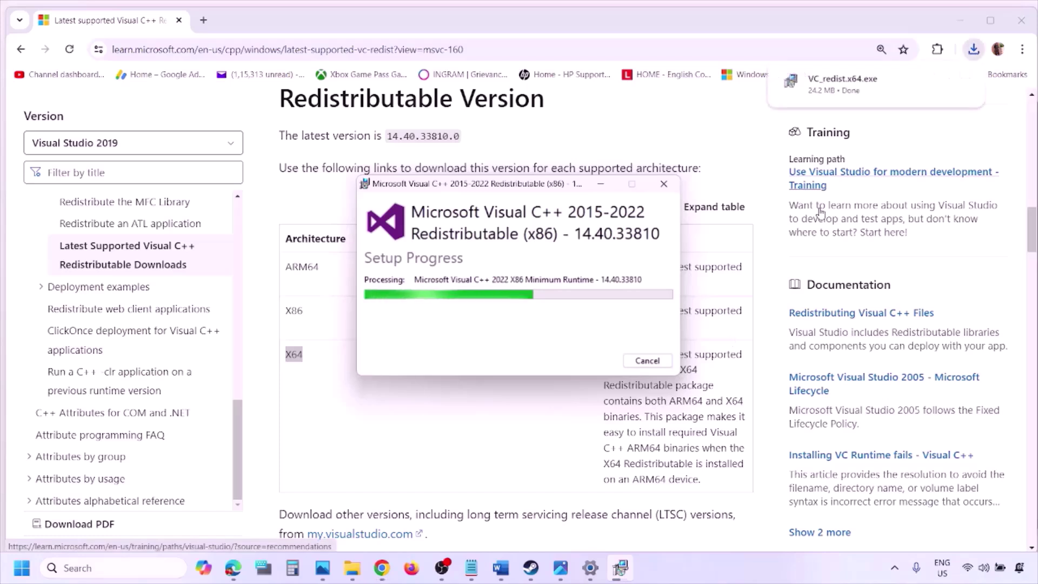
{"action": "left_click", "coordinate": [871, 90]}
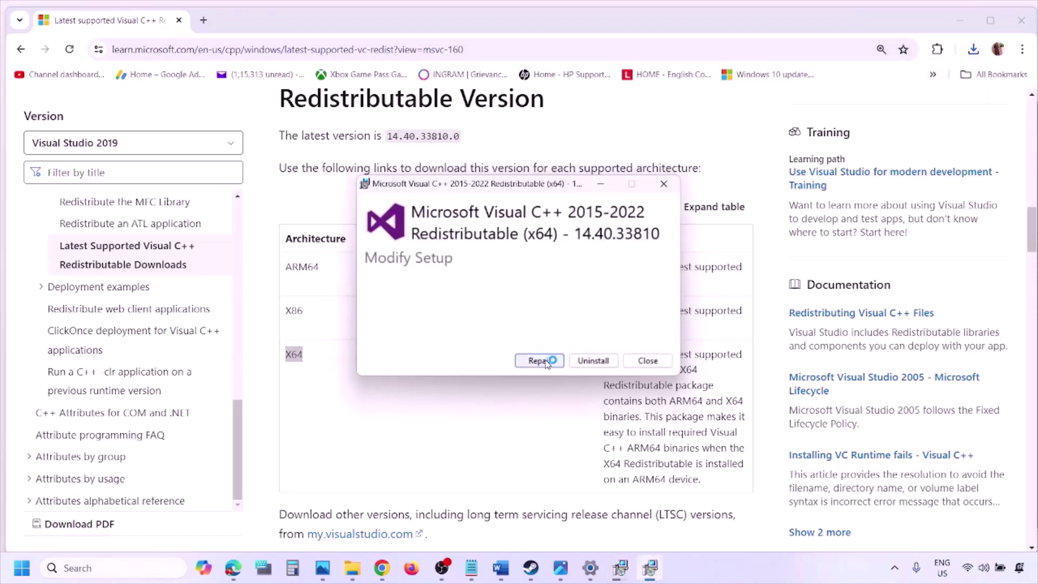
{"action": "left_click", "coordinate": [541, 361]}
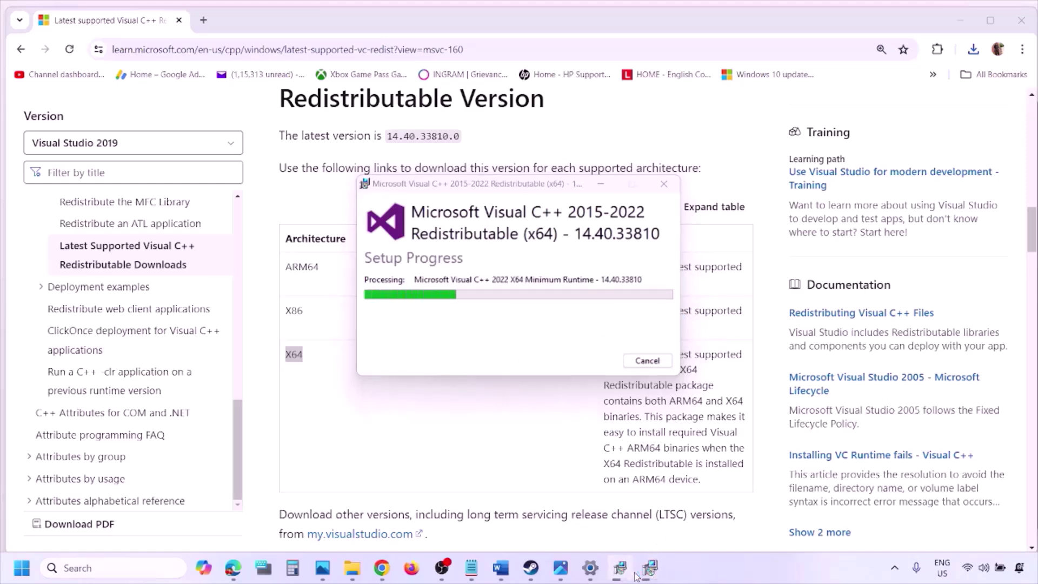
Arrange the x86 and x64 Redistributable setup windows side by side, and bring the download page back to the front.
{"action": "left_click_drag", "start_coordinate": [571, 183], "coordinate": [330, 231]}
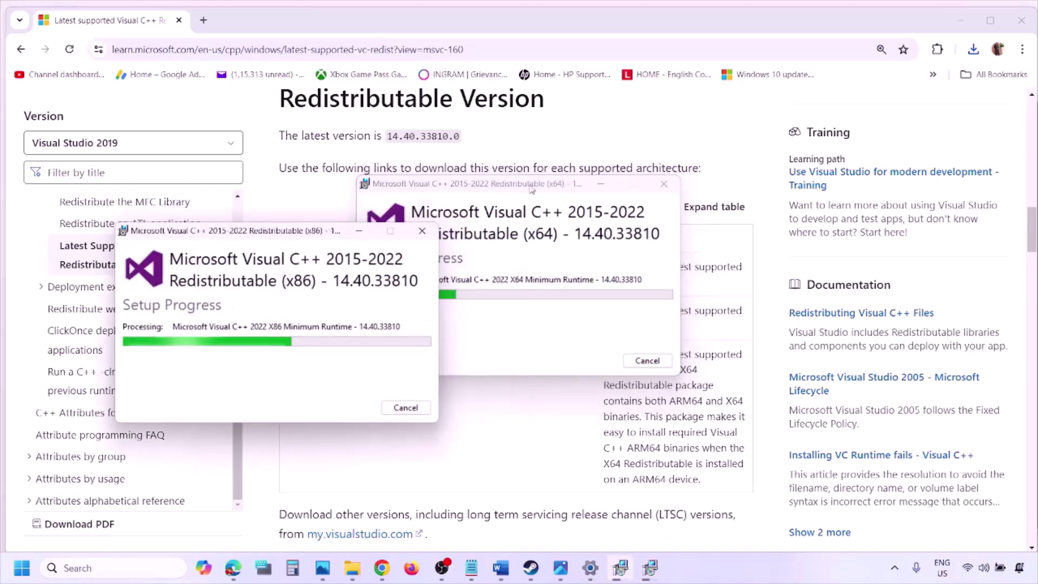
{"action": "left_click_drag", "start_coordinate": [526, 187], "coordinate": [657, 246]}
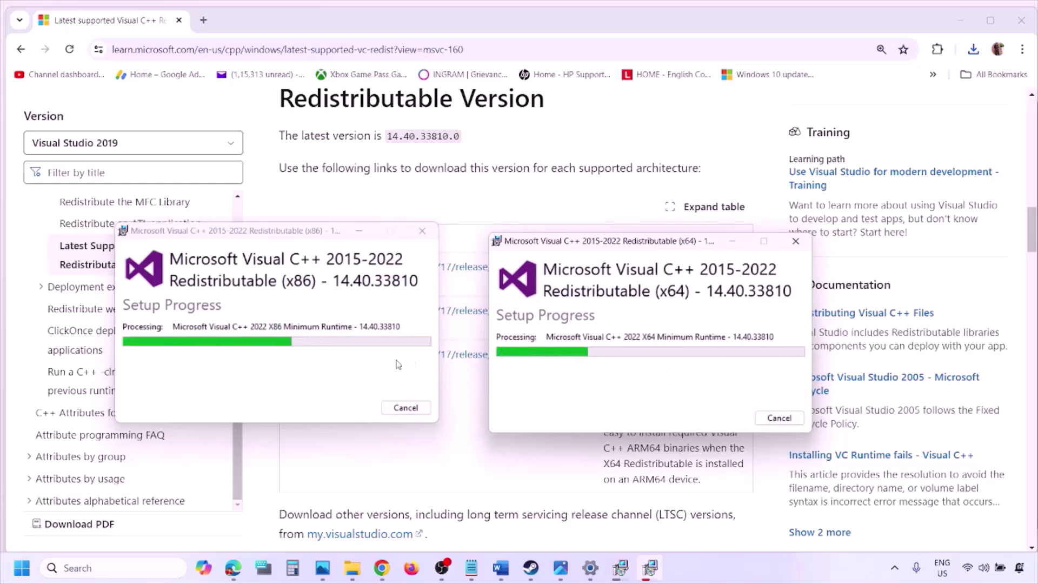
{"action": "left_click", "coordinate": [457, 466]}
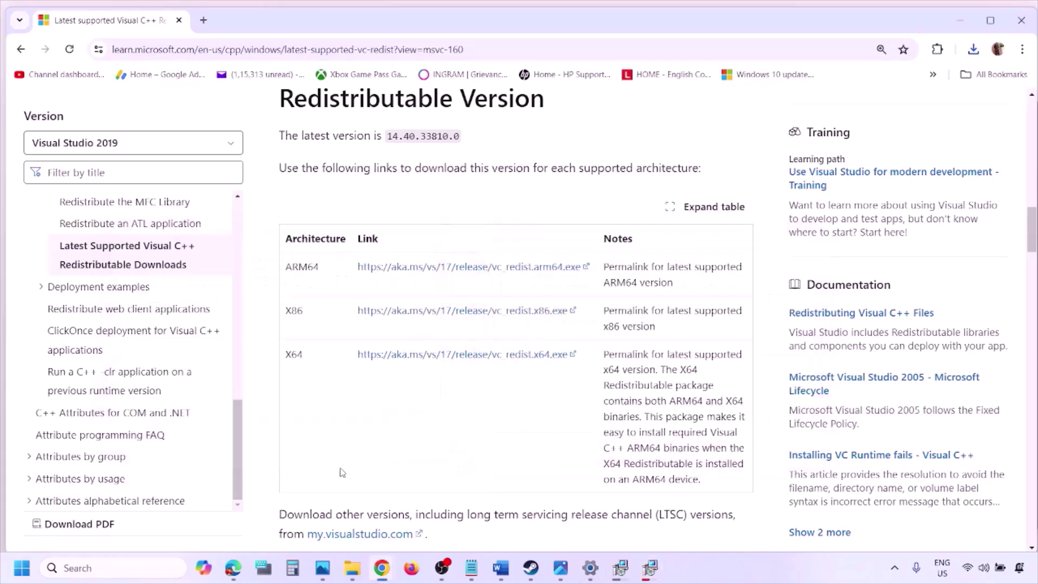
Bring up the PC's power options and dismiss them without choosing one.
{"action": "left_click", "coordinate": [16, 576]}
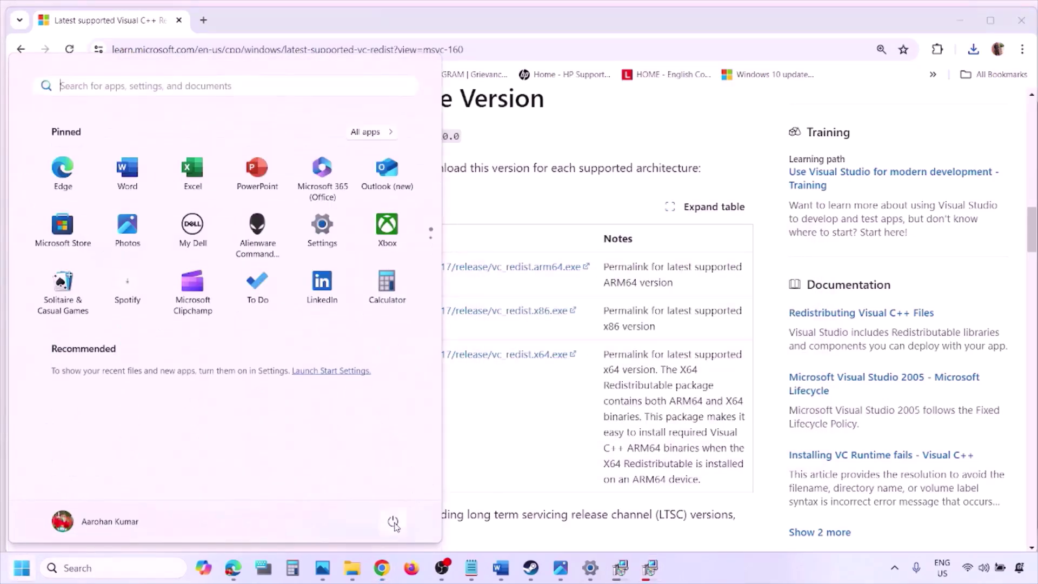
{"action": "left_click", "coordinate": [393, 522]}
{"action": "left_click", "coordinate": [537, 460]}
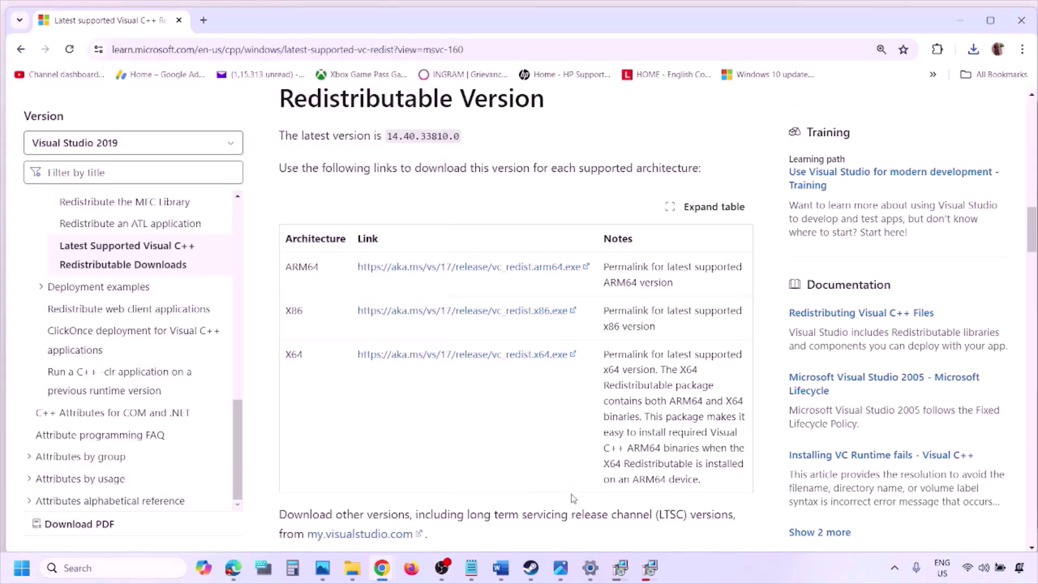
Bring up the Word notes maximized and follow Step 9's advice on unplugging external devices, controllers and multiple monitors.
{"action": "left_click", "coordinate": [501, 570]}
{"action": "scroll", "coordinate": [445, 367], "scroll_direction": "down", "scroll_amount": 5}
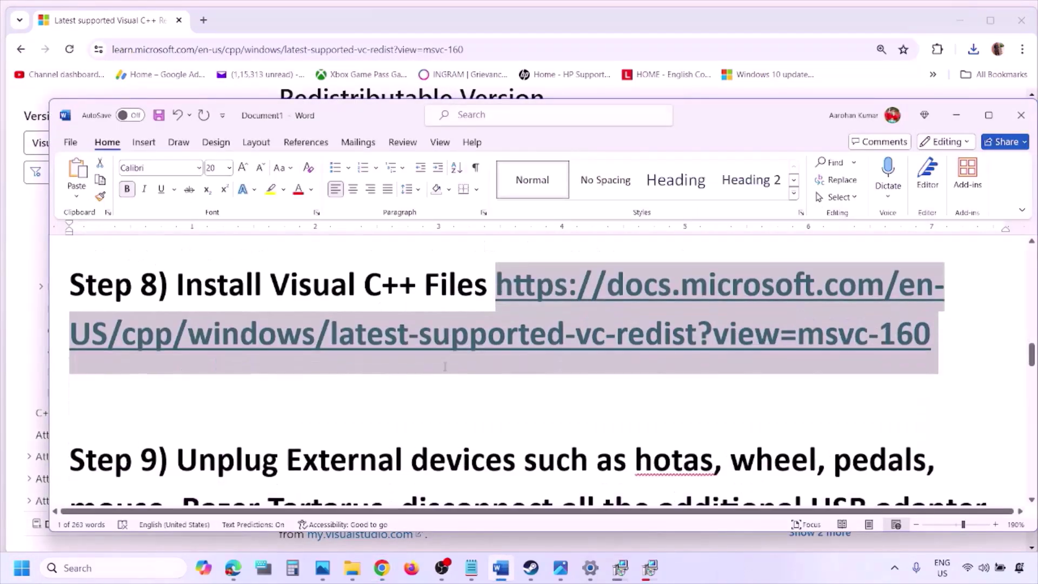
{"action": "left_click", "coordinate": [989, 116]}
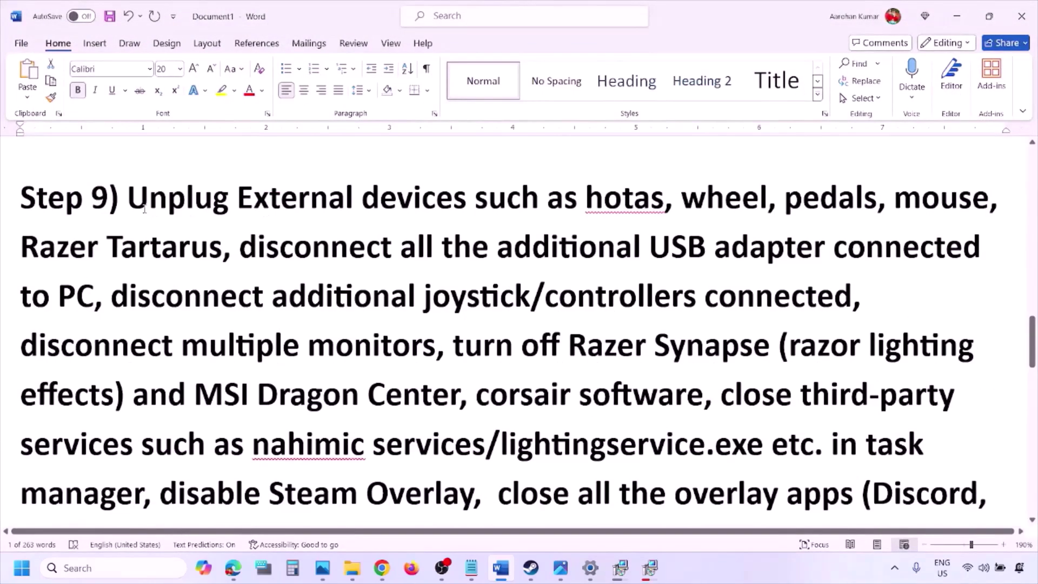
{"action": "left_click_drag", "start_coordinate": [131, 201], "coordinate": [769, 244]}
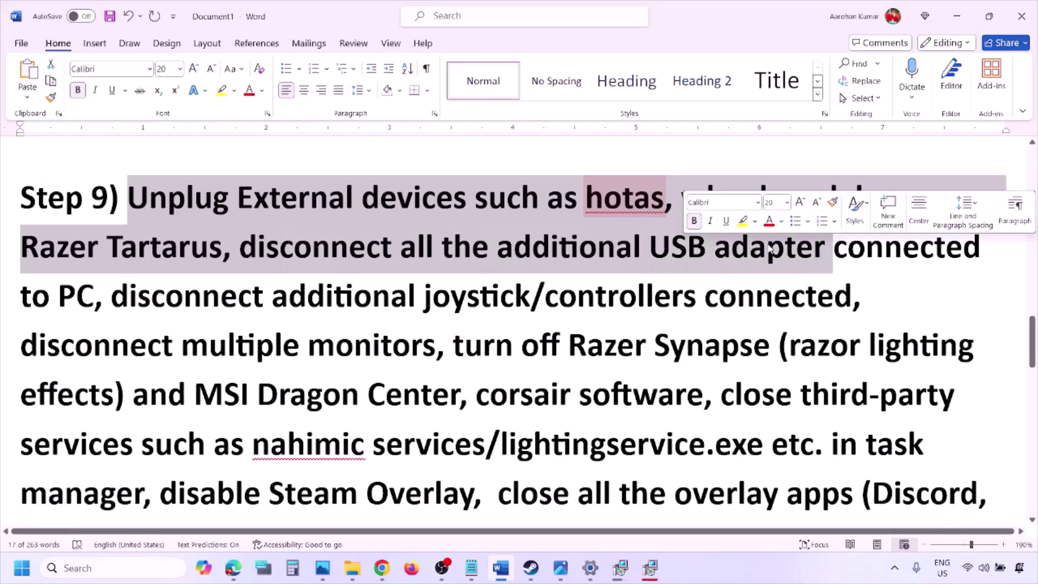
{"action": "left_click", "coordinate": [769, 244]}
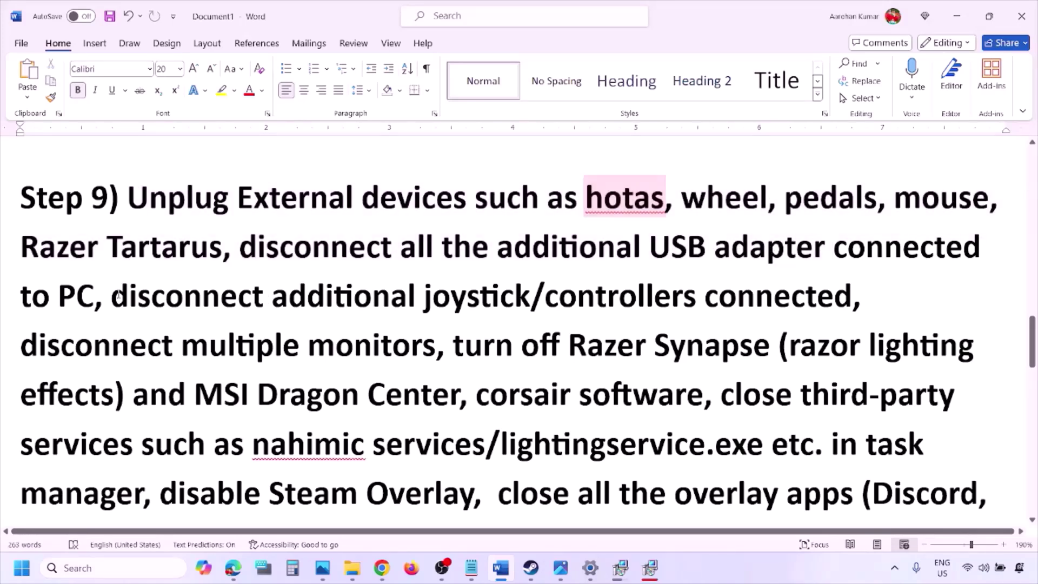
{"action": "left_click_drag", "start_coordinate": [111, 297], "coordinate": [854, 298]}
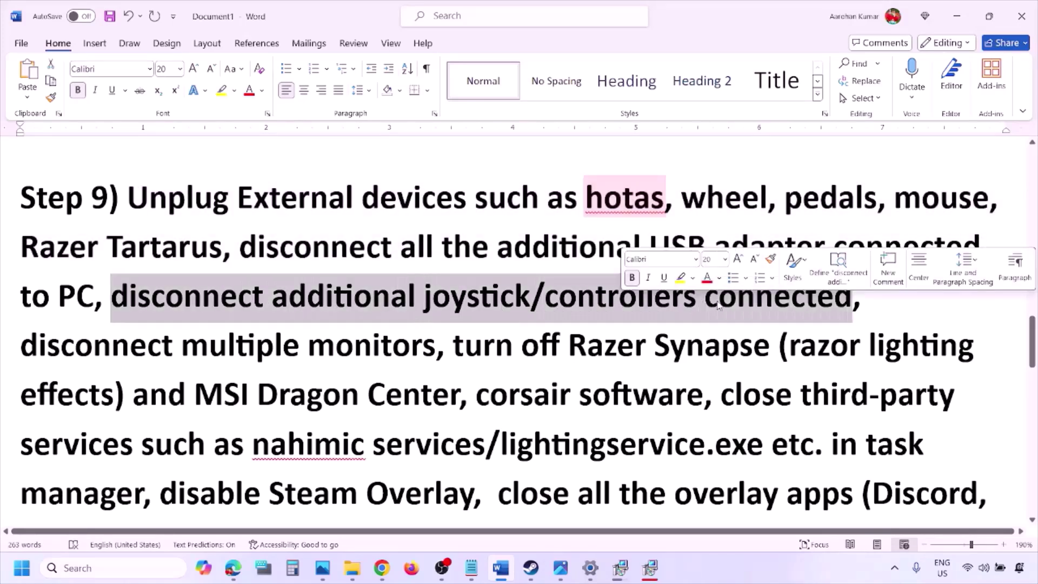
{"action": "left_click", "coordinate": [687, 345]}
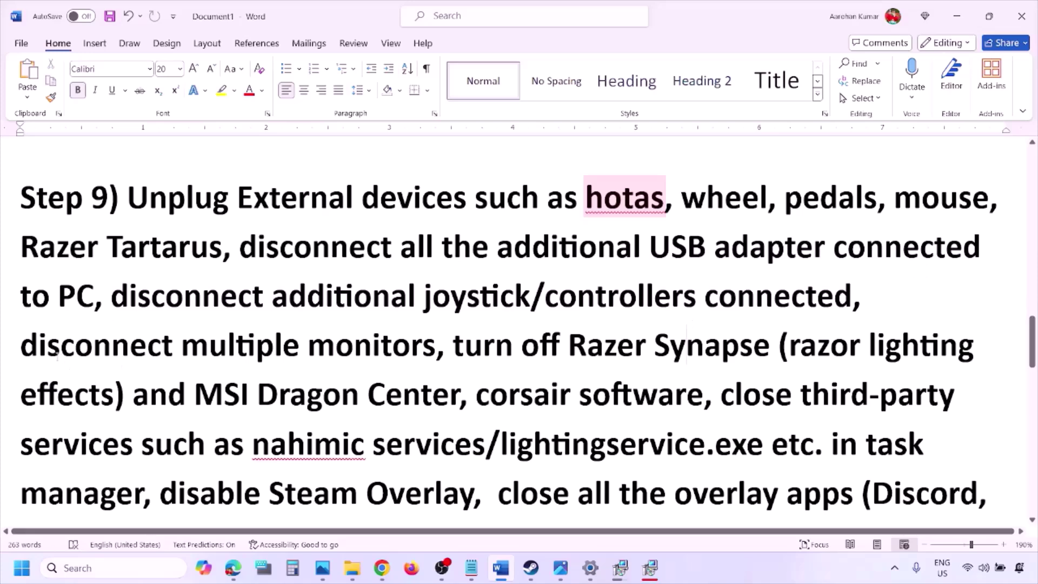
{"action": "left_click_drag", "start_coordinate": [38, 349], "coordinate": [362, 350]}
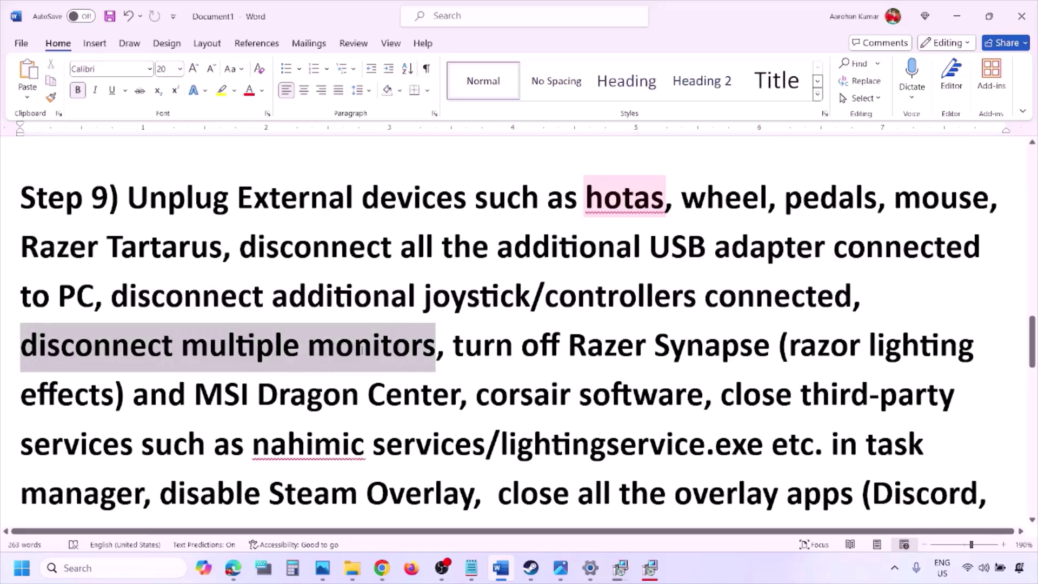
Select Step 9's advice on lighting software, third-party services and Steam Overlay, and view the screenshot of a Steam game's Properties option.
{"action": "scroll", "coordinate": [431, 309], "scroll_direction": "down", "scroll_amount": 1}
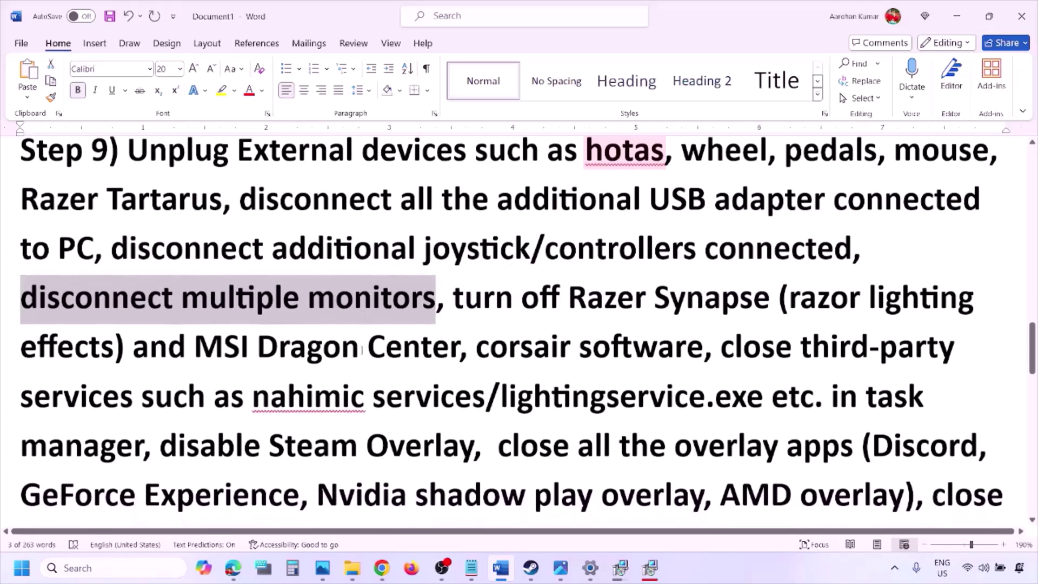
{"action": "left_click_drag", "start_coordinate": [454, 285], "coordinate": [143, 432]}
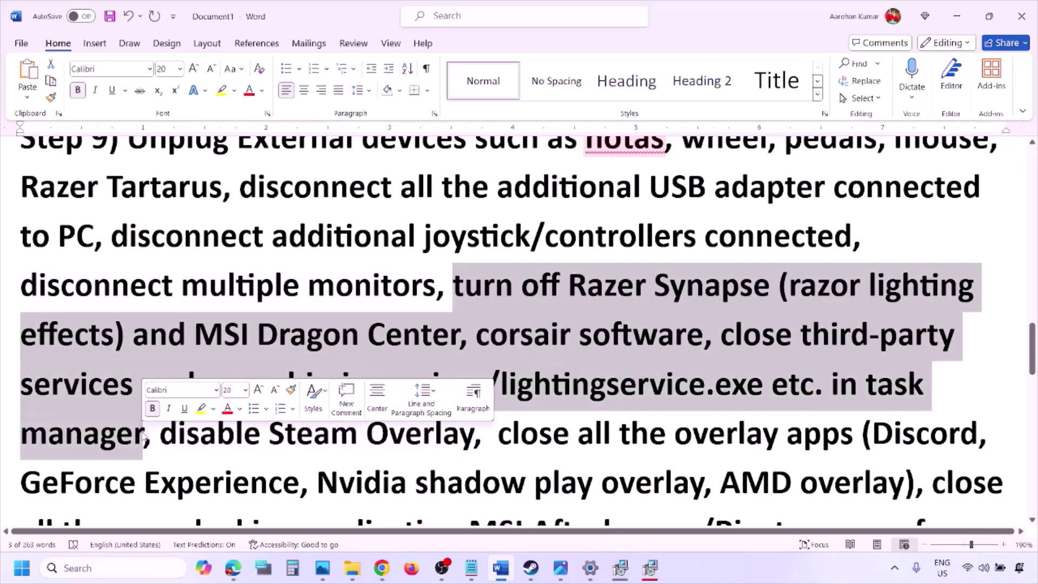
{"action": "scroll", "coordinate": [187, 373], "scroll_direction": "down", "scroll_amount": 1}
{"action": "left_click_drag", "start_coordinate": [194, 373], "coordinate": [475, 374]}
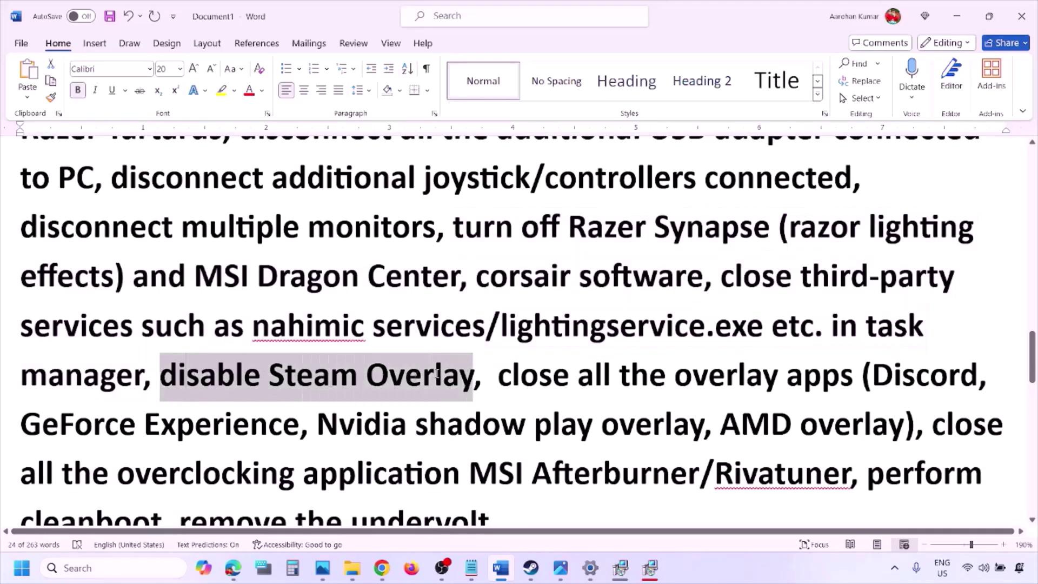
{"action": "left_click", "coordinate": [718, 574]}
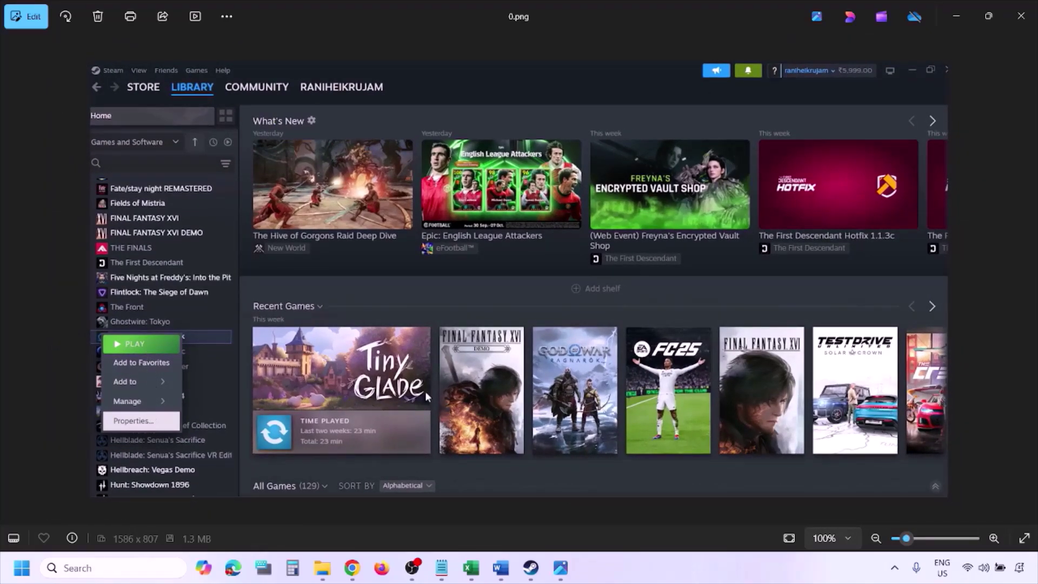
{"action": "key", "text": "Right"}
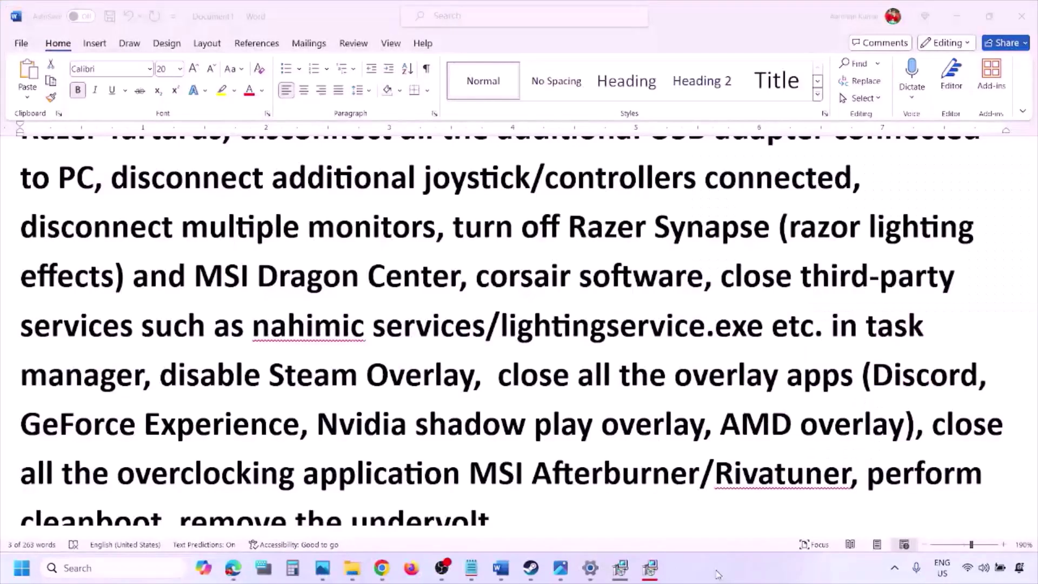
Turn off the in-game overlay in Discord's Game Overlay settings.
{"action": "scroll", "coordinate": [620, 431], "scroll_direction": "down", "scroll_amount": 2}
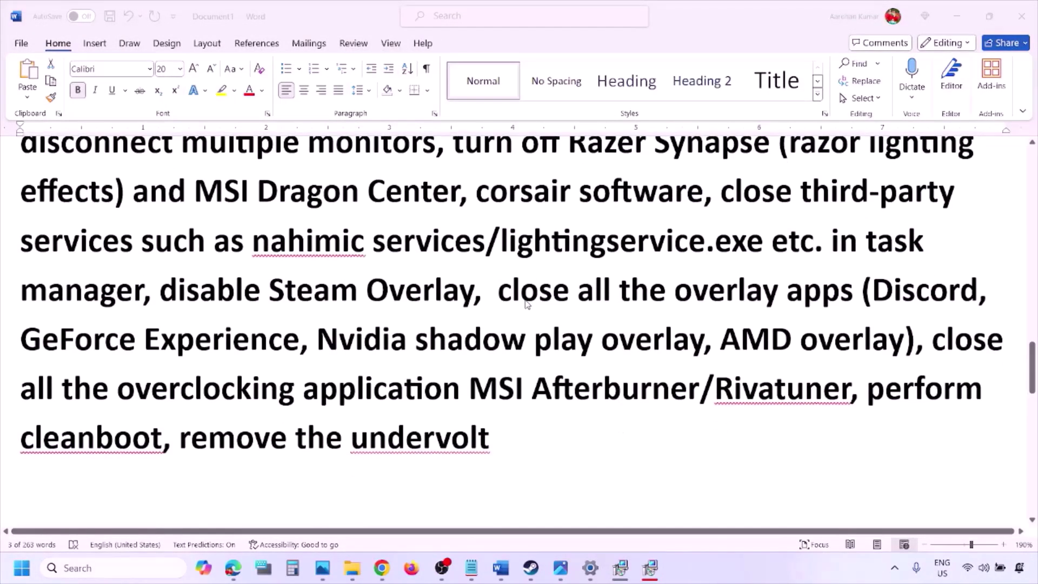
{"action": "left_click_drag", "start_coordinate": [474, 295], "coordinate": [160, 295]}
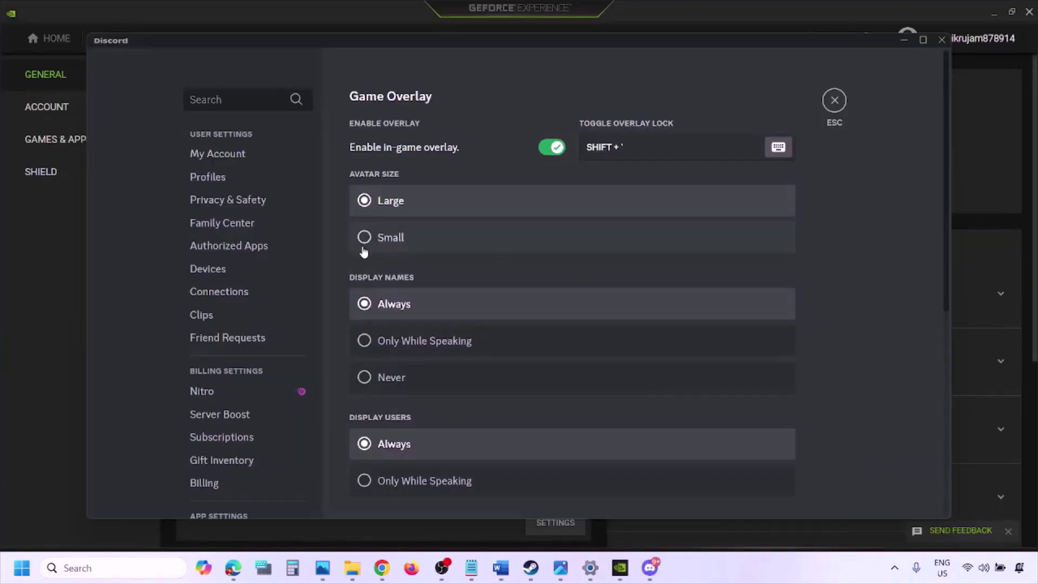
{"action": "scroll", "coordinate": [255, 292], "scroll_direction": "down", "scroll_amount": 10}
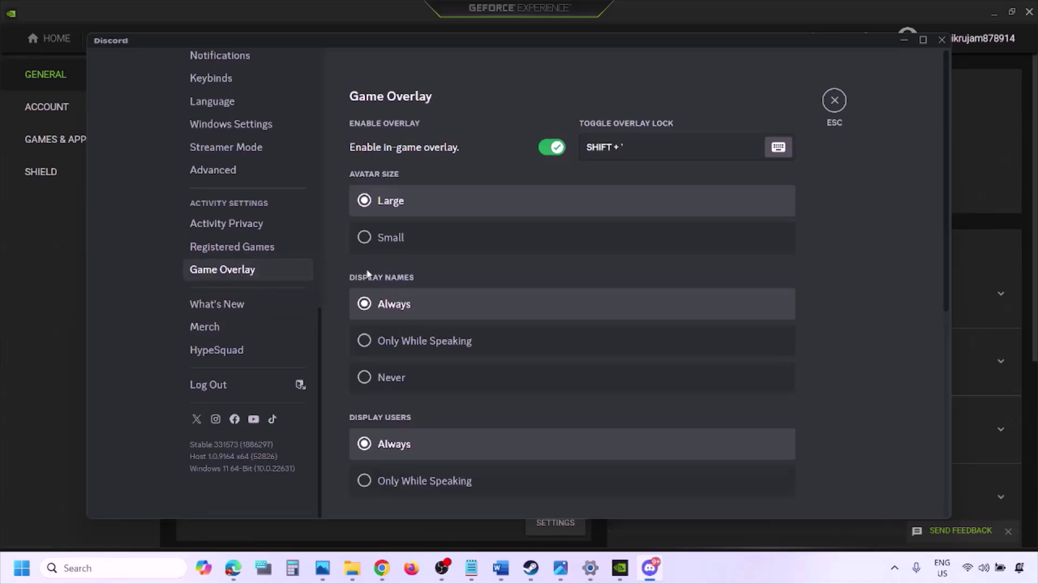
{"action": "left_click", "coordinate": [546, 151]}
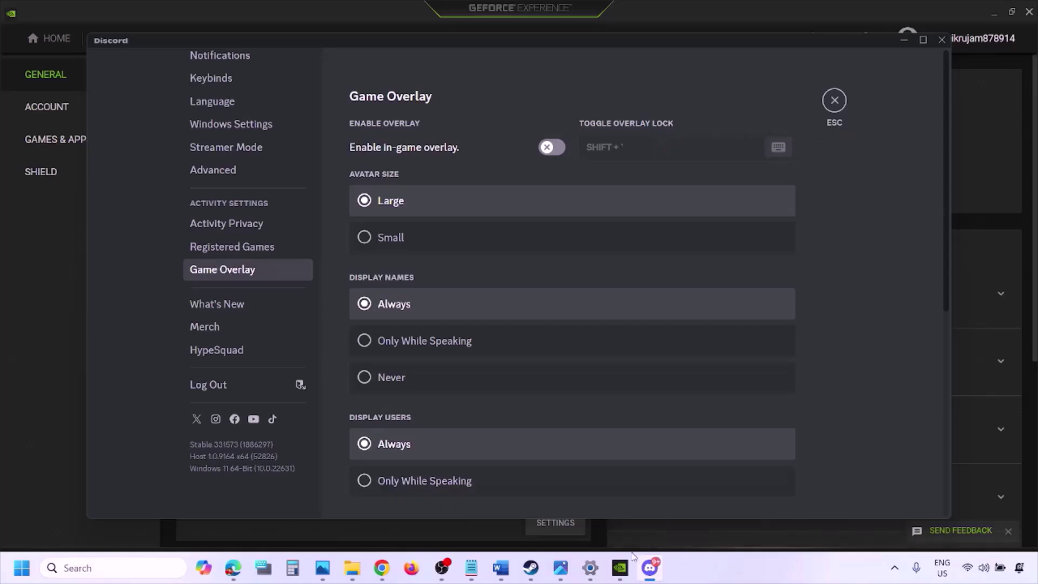
Switch to GeForce Experience and turn off its In-Game Overlay in the general settings.
{"action": "left_click", "coordinate": [620, 568]}
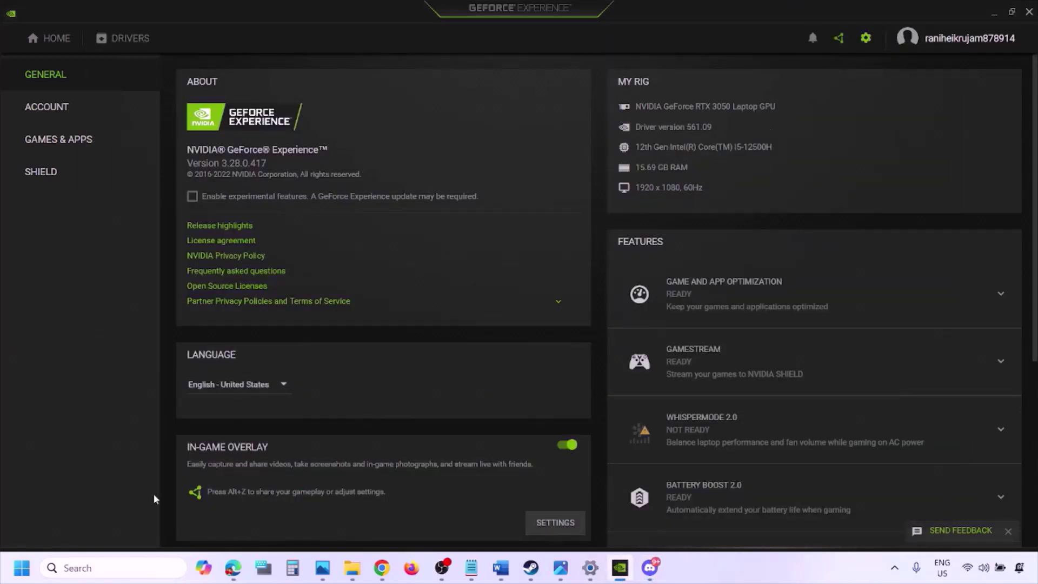
{"action": "left_click", "coordinate": [562, 447]}
Return to the Word notes and select the words "close all the overlay apps" in Step 9.
{"action": "left_click", "coordinate": [499, 572]}
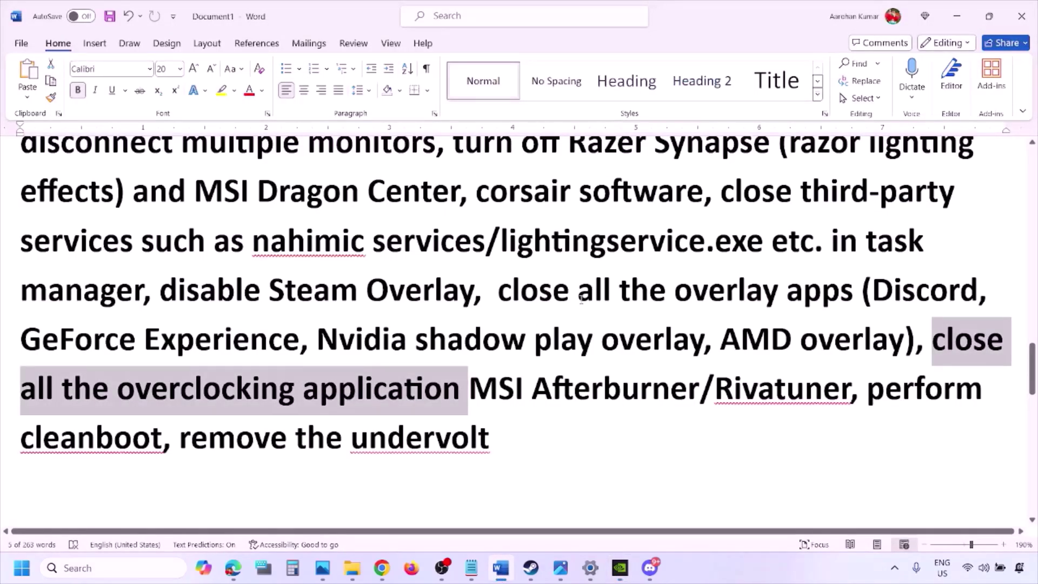
{"action": "scroll", "coordinate": [743, 219], "scroll_direction": "up", "scroll_amount": 1}
{"action": "scroll", "coordinate": [542, 314], "scroll_direction": "down", "scroll_amount": 1}
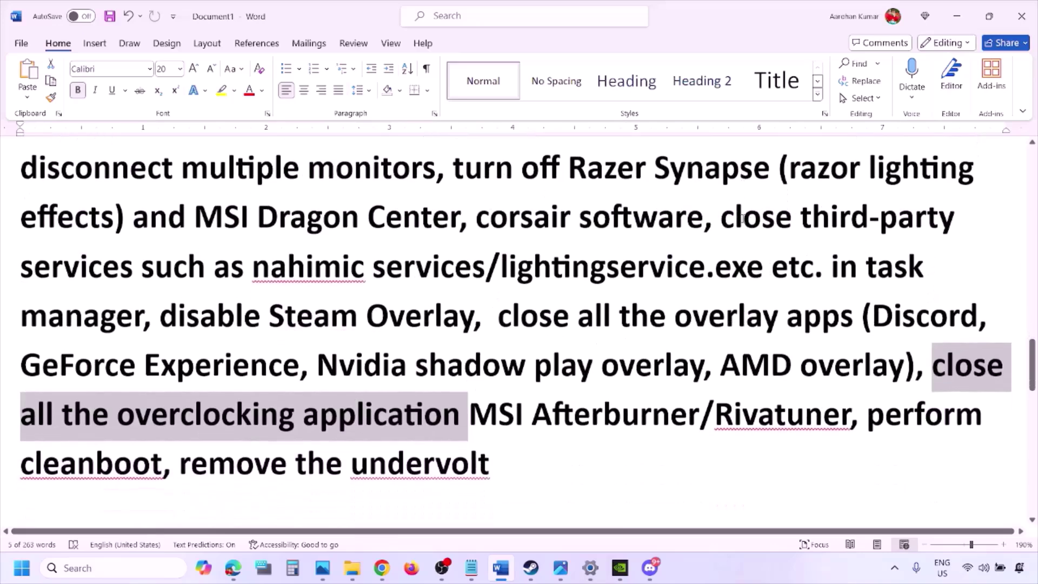
{"action": "left_click_drag", "start_coordinate": [512, 317], "coordinate": [811, 325]}
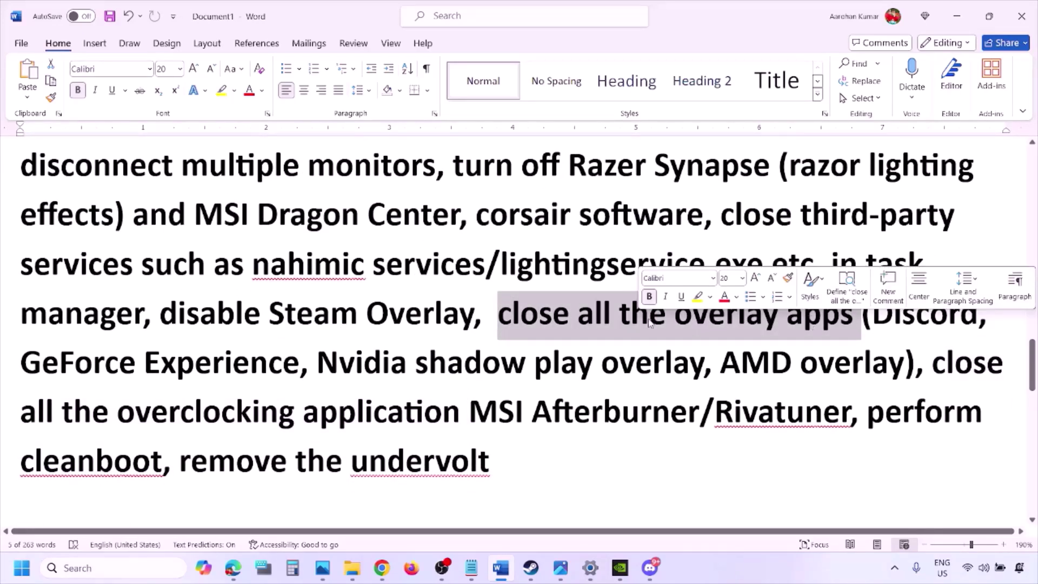
{"action": "left_click", "coordinate": [511, 319]}
{"action": "left_click_drag", "start_coordinate": [502, 316], "coordinate": [861, 316]}
Quit the background apps Discord, NVIDIA GeForce Experience and G HUB.
{"action": "left_click", "coordinate": [896, 570]}
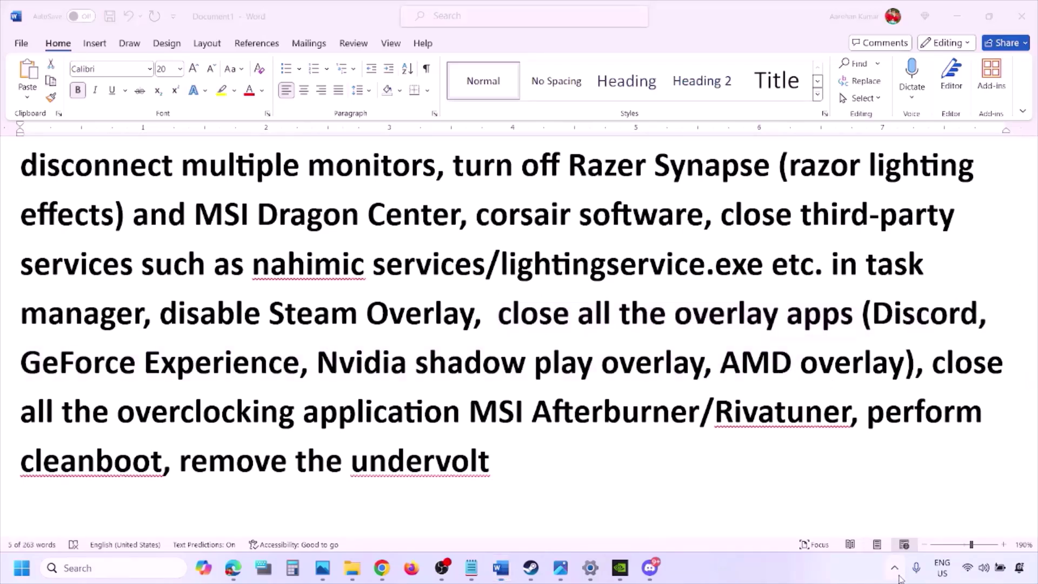
{"action": "right_click", "coordinate": [868, 502]}
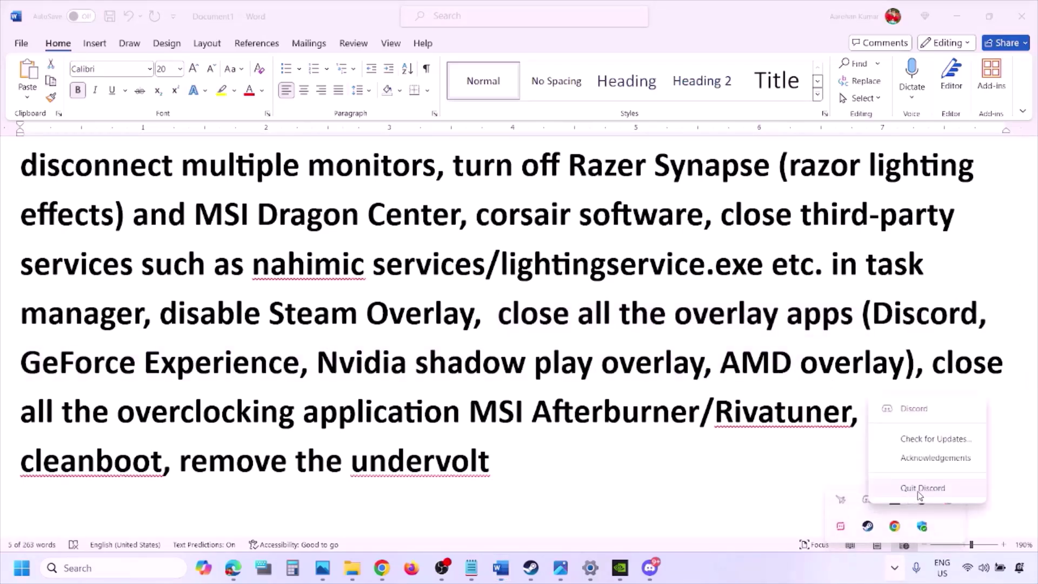
{"action": "left_click", "coordinate": [922, 488]}
{"action": "right_click", "coordinate": [867, 508]}
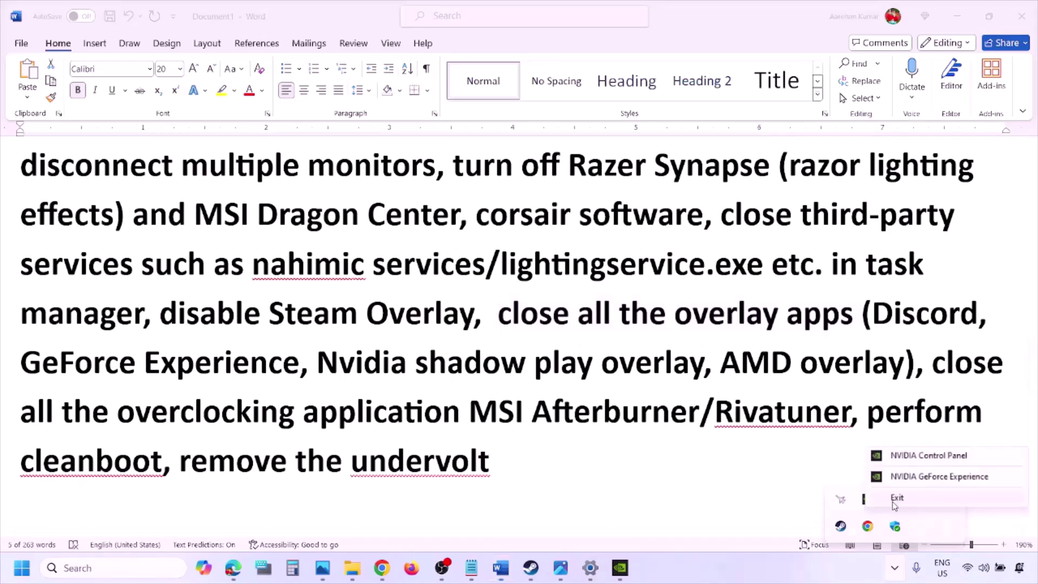
{"action": "left_click", "coordinate": [868, 512]}
{"action": "right_click", "coordinate": [868, 502]}
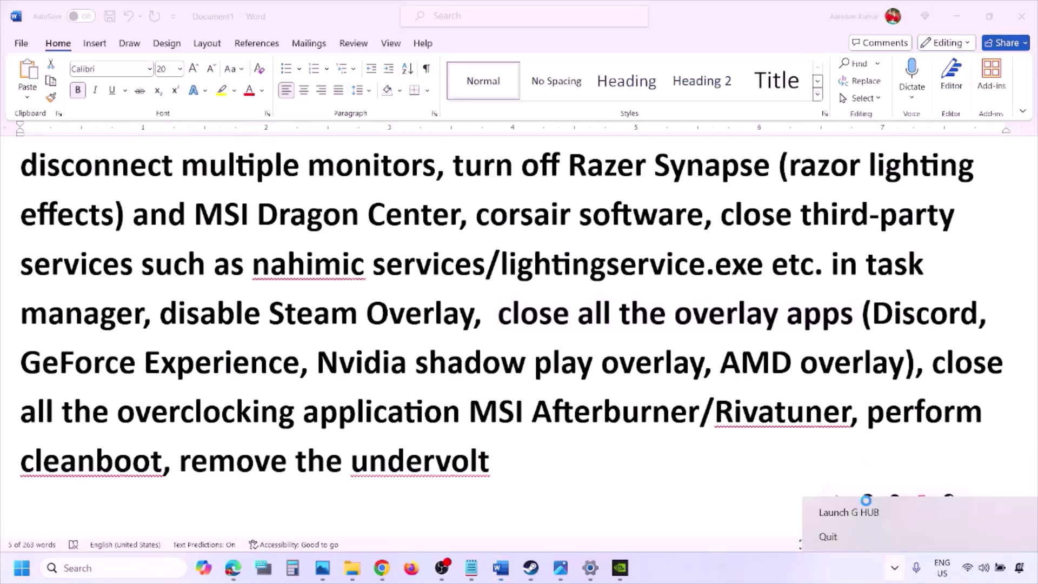
{"action": "left_click", "coordinate": [860, 537]}
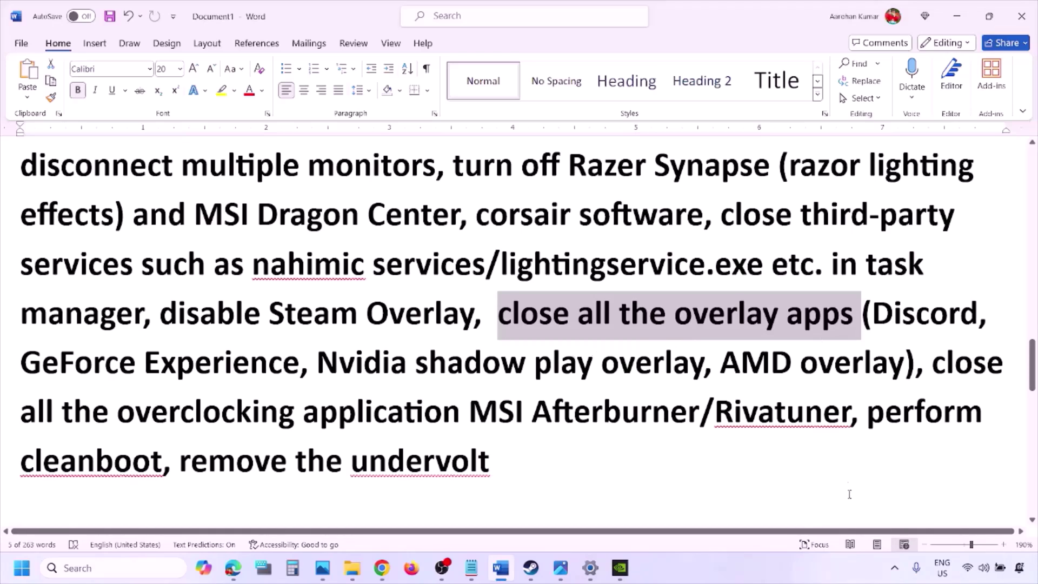
Quit the remaining background app with the pink icon among the hidden icons.
{"action": "left_click", "coordinate": [895, 568]}
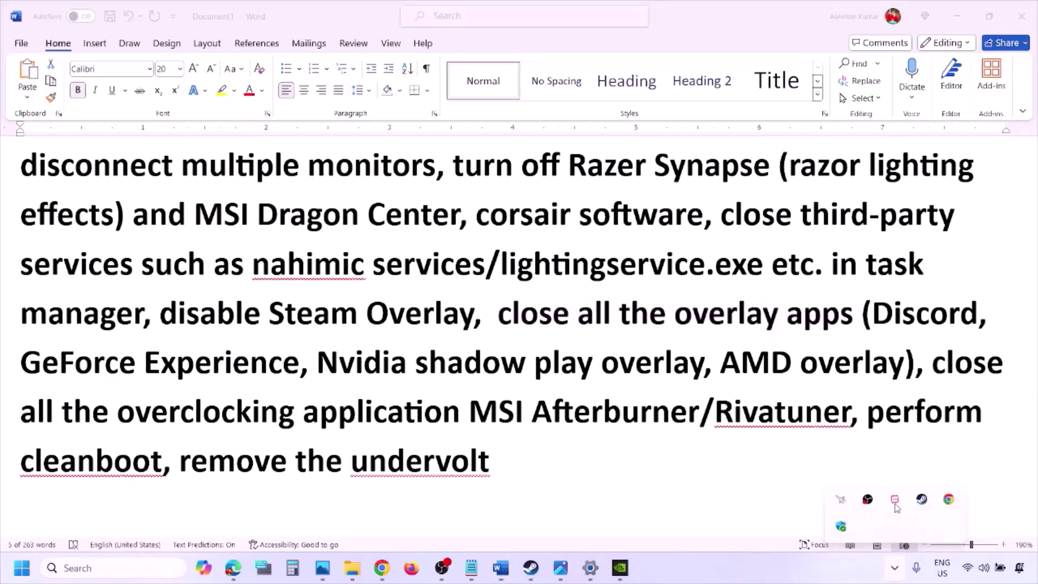
{"action": "right_click", "coordinate": [896, 503]}
{"action": "left_click", "coordinate": [920, 495]}
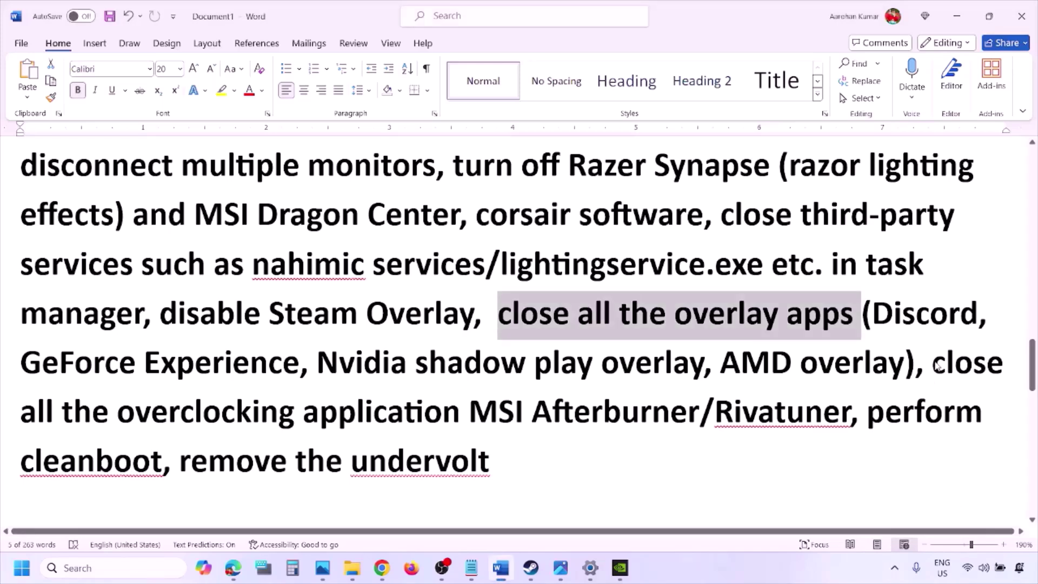
Close the overclocking app running in the background as Step 9 advises, and move on to the clean-boot advice.
{"action": "left_click_drag", "start_coordinate": [936, 365], "coordinate": [498, 416]}
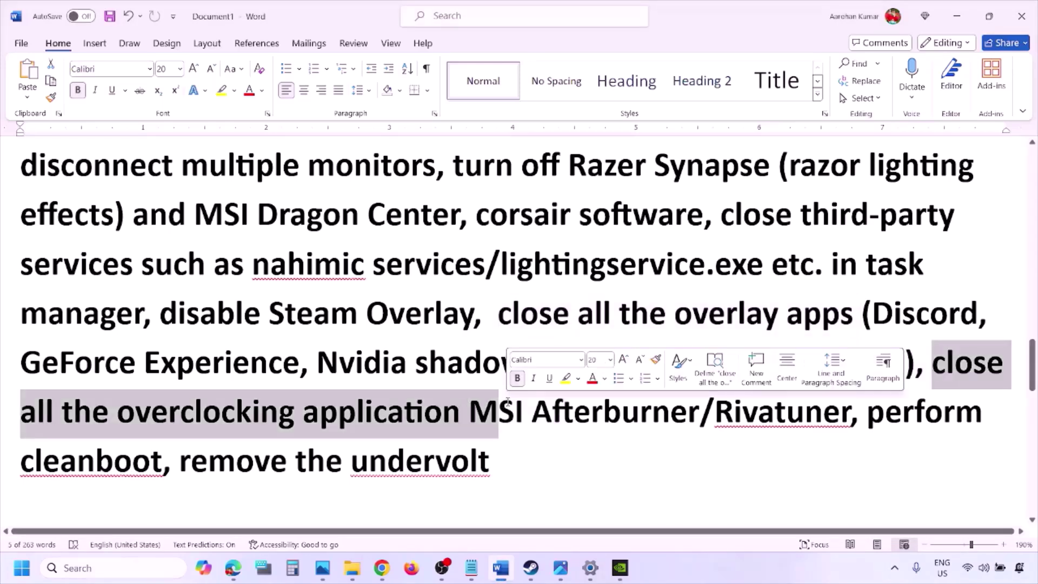
{"action": "left_click", "coordinate": [895, 568]}
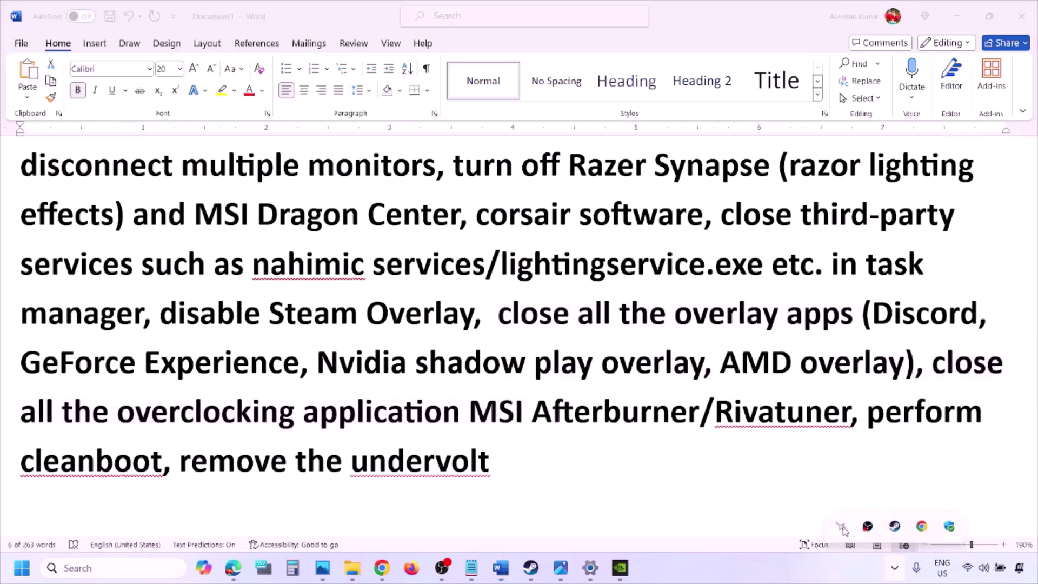
{"action": "right_click", "coordinate": [840, 531]}
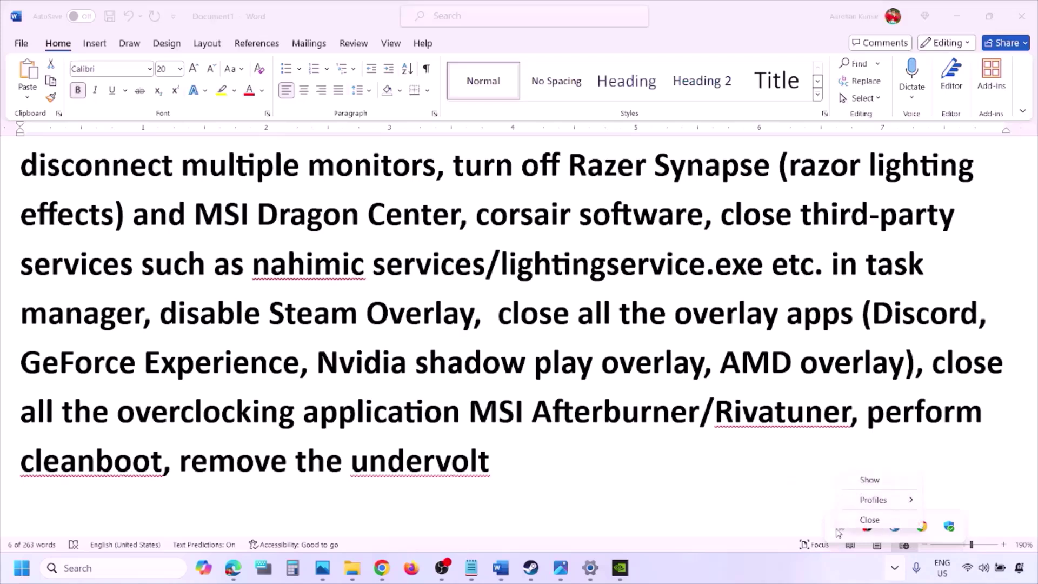
{"action": "left_click", "coordinate": [873, 520]}
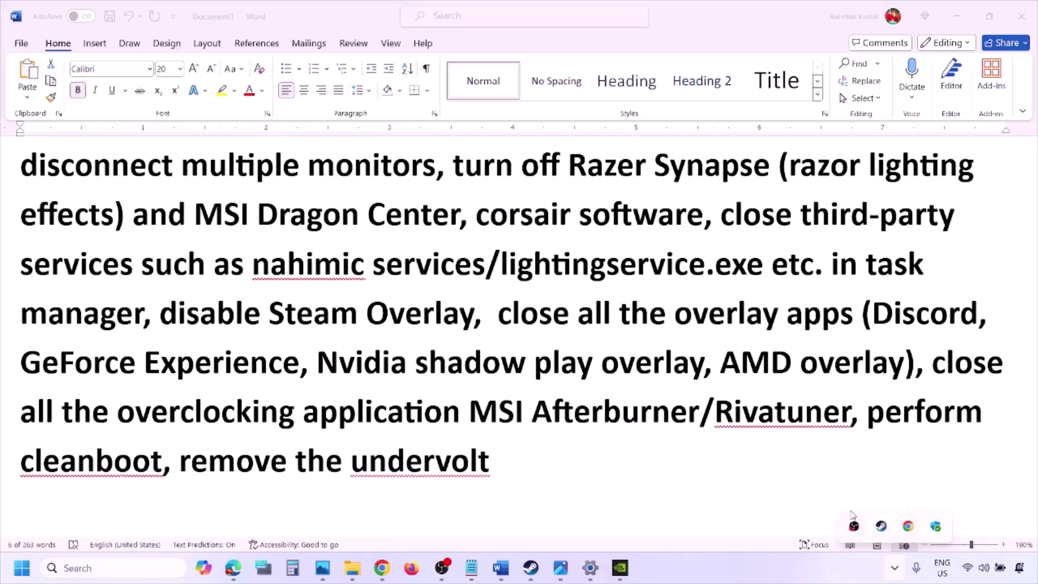
{"action": "left_click_drag", "start_coordinate": [931, 363], "coordinate": [498, 412]}
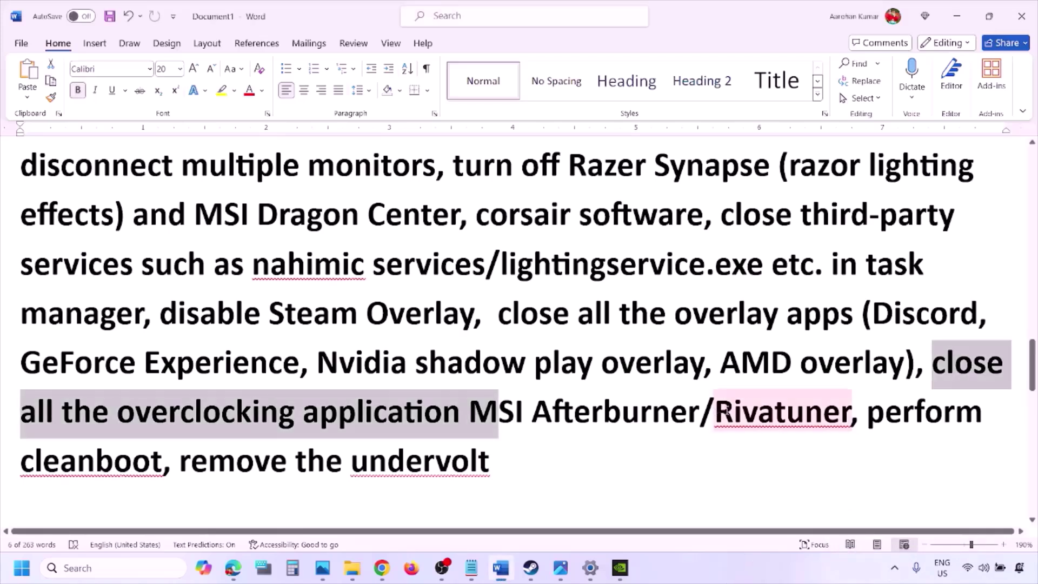
{"action": "left_click_drag", "start_coordinate": [716, 411], "coordinate": [954, 414]}
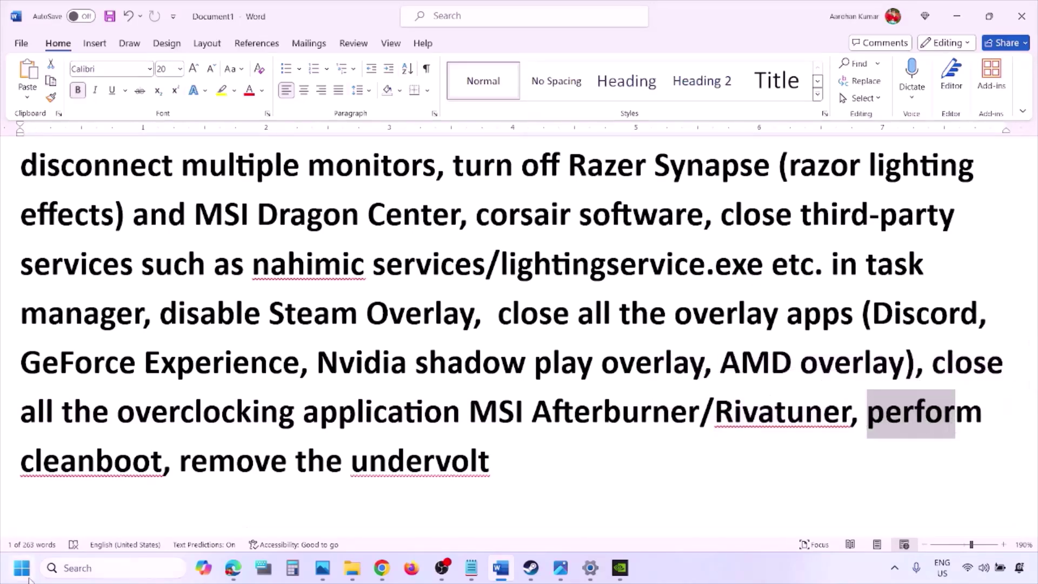
Open System Configuration through a Windows search, hide all Microsoft services in the services list, and accept the configuration.
{"action": "left_click", "coordinate": [79, 564]}
{"action": "type", "text": "ystem"}
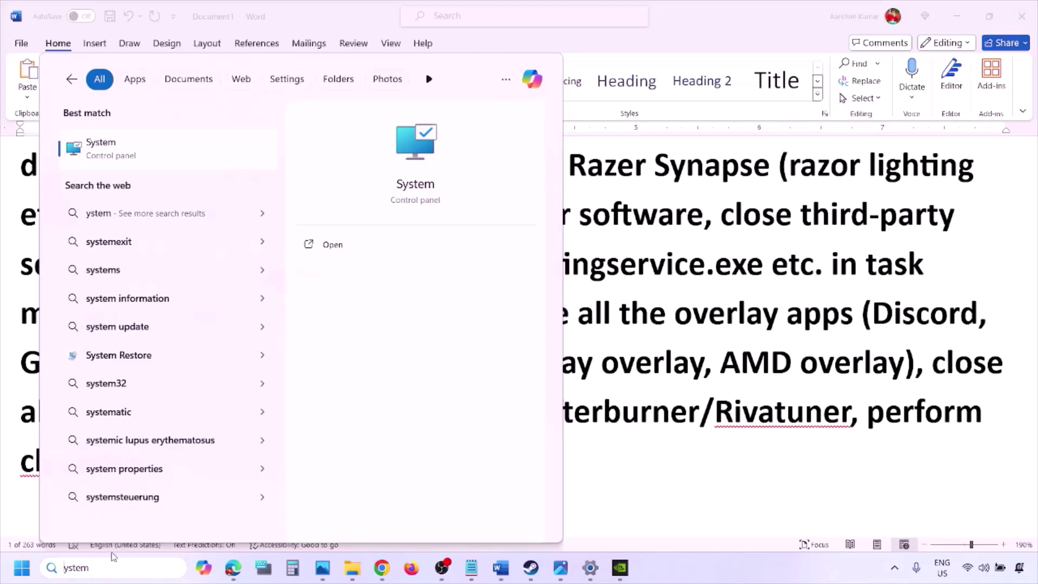
{"action": "key", "text": "Home"}
{"action": "type", "text": "s"}
{"action": "key", "text": "Escape"}
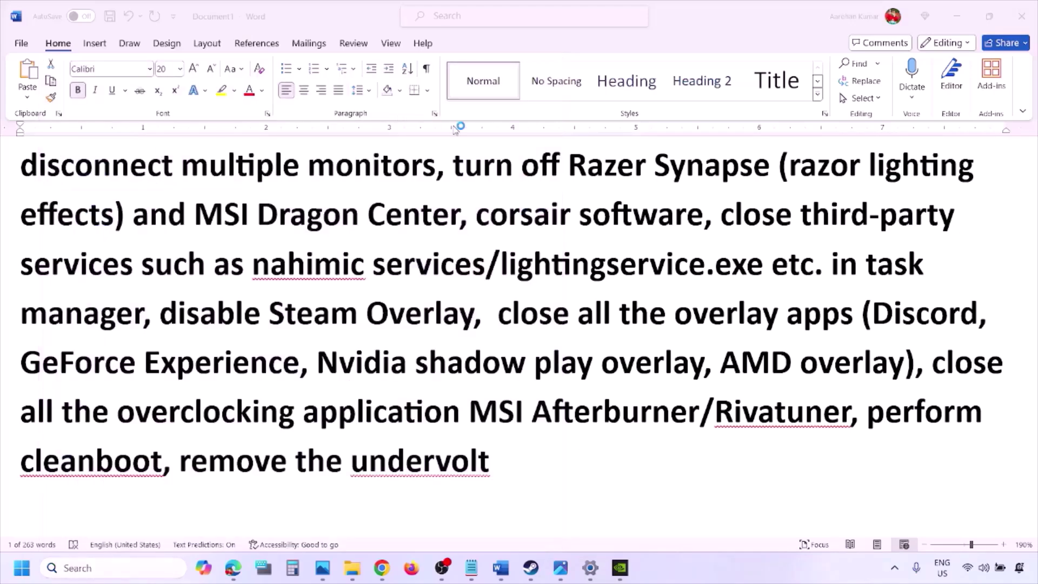
{"action": "left_click", "coordinate": [427, 180]}
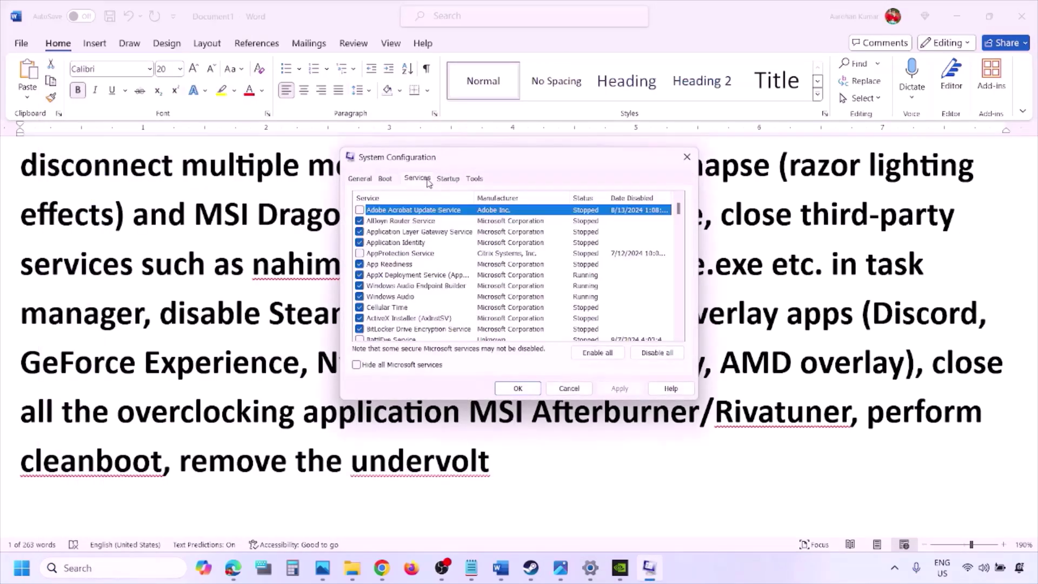
{"action": "left_click", "coordinate": [356, 365]}
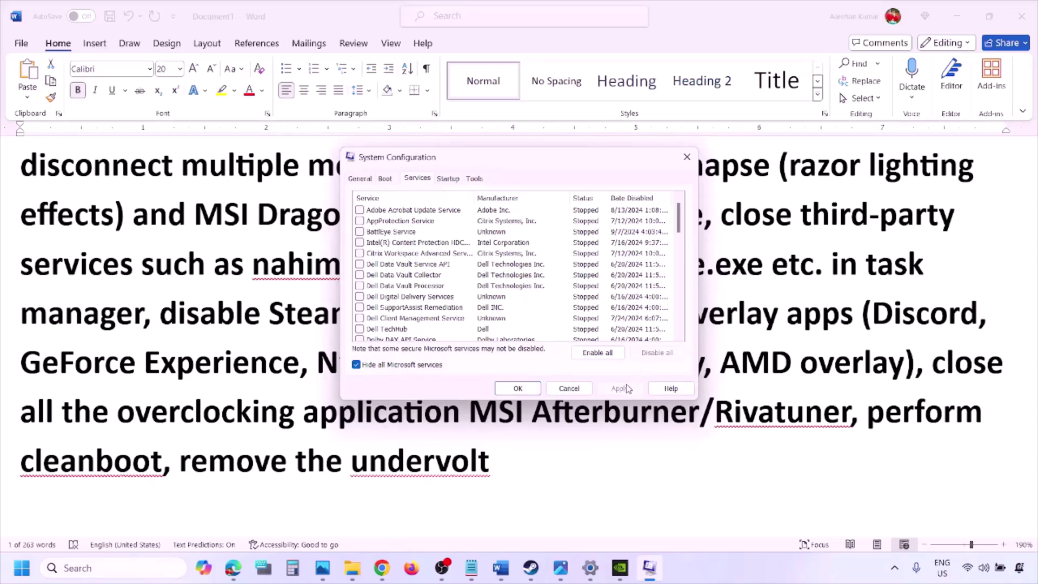
{"action": "left_click", "coordinate": [518, 388]}
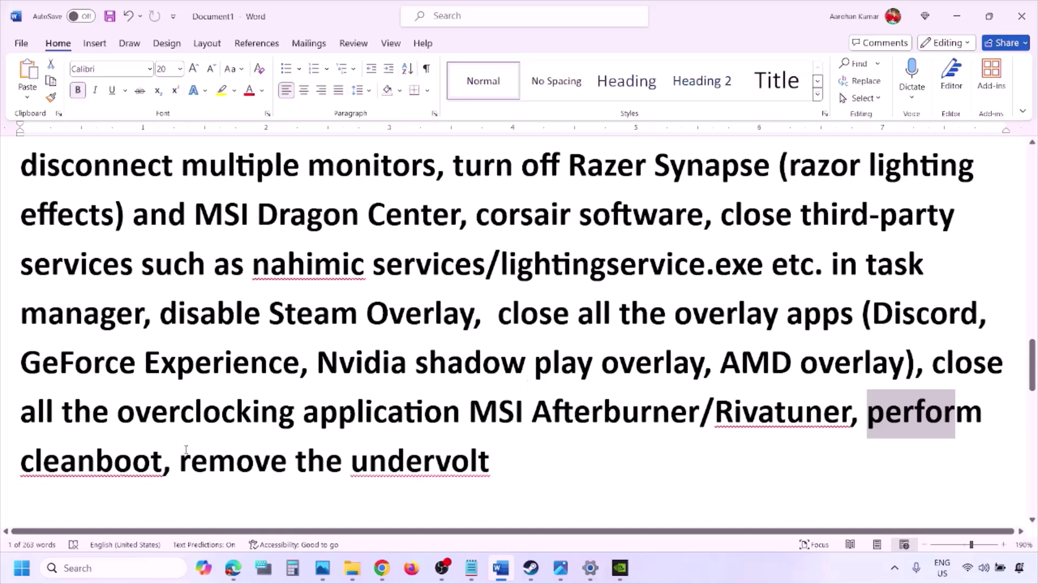
Highlight "remove the undervolt" in the Word notes, then the Step 10 heading "Increase the Virtual Memory".
{"action": "left_click_drag", "start_coordinate": [183, 463], "coordinate": [467, 455]}
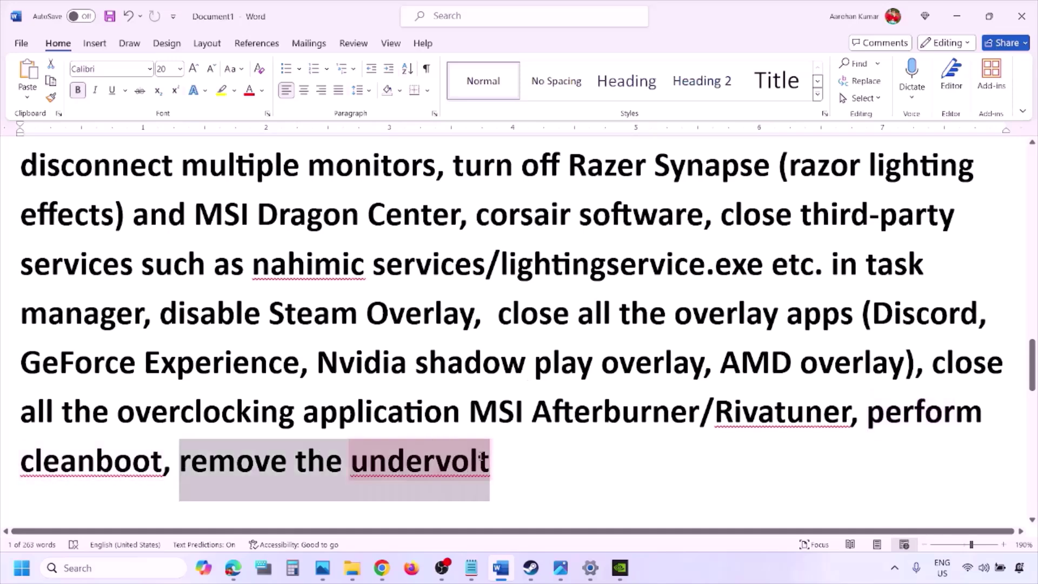
{"action": "left_click", "coordinate": [649, 460]}
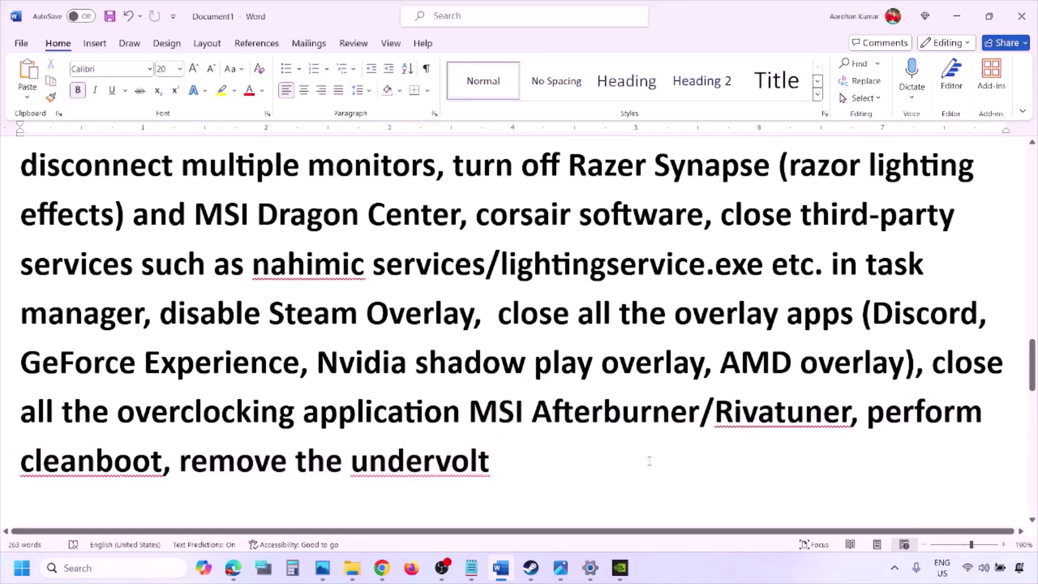
{"action": "scroll", "coordinate": [649, 460], "scroll_direction": "down", "scroll_amount": 5}
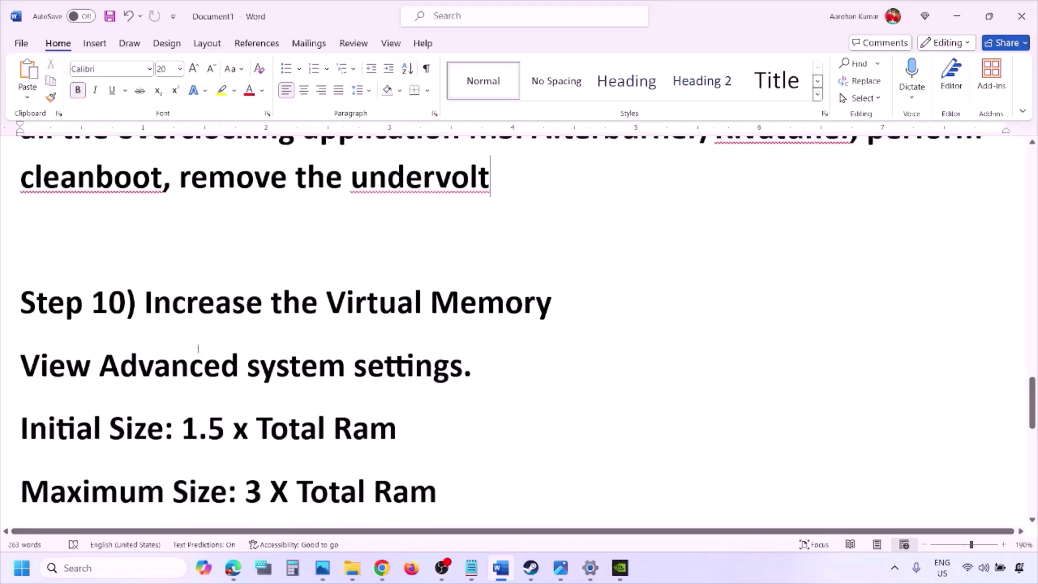
{"action": "left_click_drag", "start_coordinate": [144, 303], "coordinate": [553, 304]}
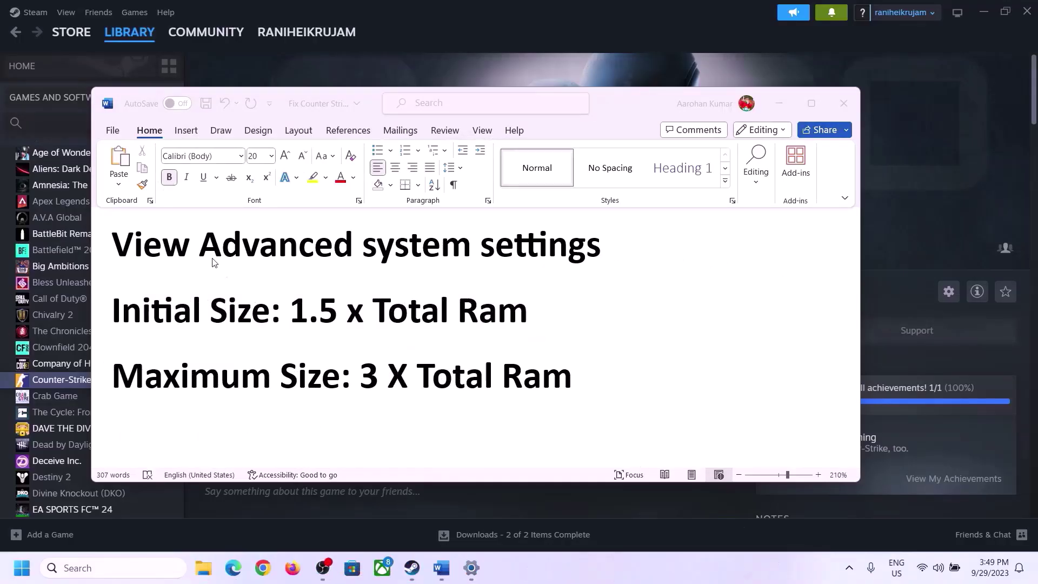
Copy "View Advanced system settings" from the notes and use it in a Windows search to open System Properties.
{"action": "left_click", "coordinate": [146, 247]}
{"action": "left_click_drag", "start_coordinate": [123, 249], "coordinate": [573, 258]}
{"action": "key", "text": "ctrl+c"}
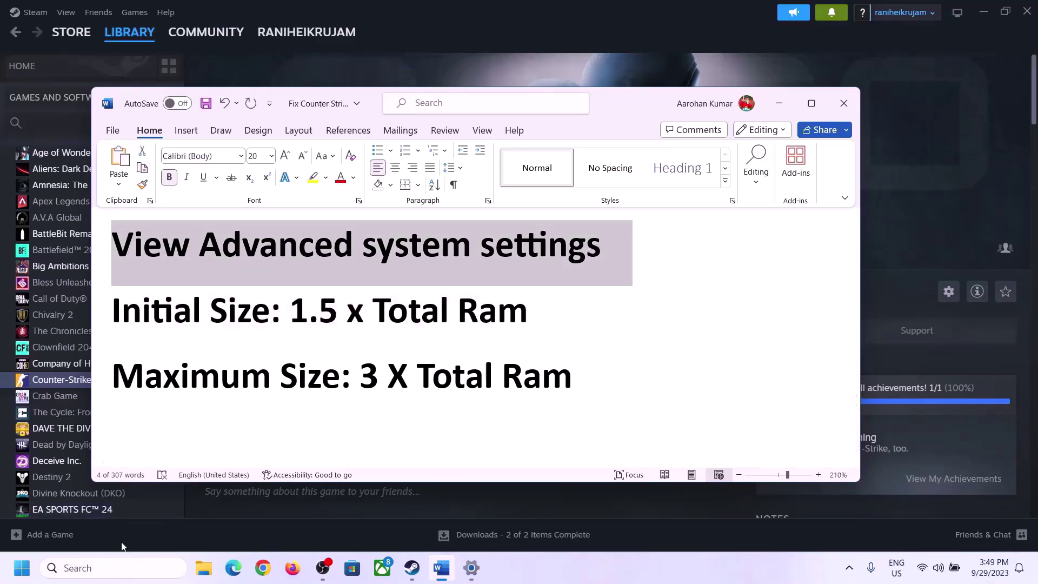
{"action": "left_click", "coordinate": [123, 568]}
{"action": "key", "text": "ctrl+v"}
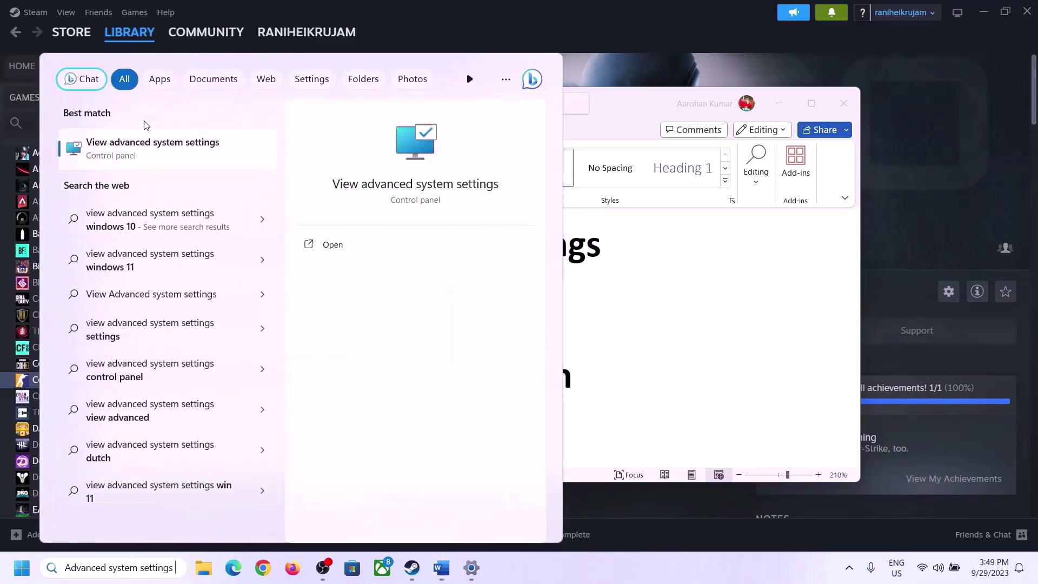
{"action": "left_click", "coordinate": [144, 155]}
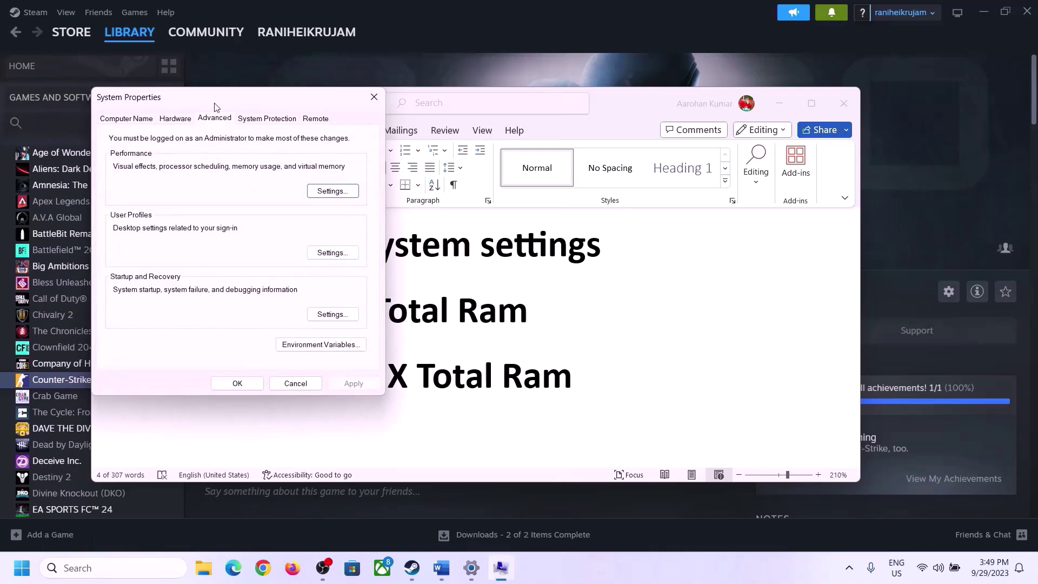
Move System Properties aside and open the virtual memory settings from the advanced performance options.
{"action": "left_click_drag", "start_coordinate": [214, 105], "coordinate": [464, 188]}
{"action": "left_click", "coordinate": [576, 274]}
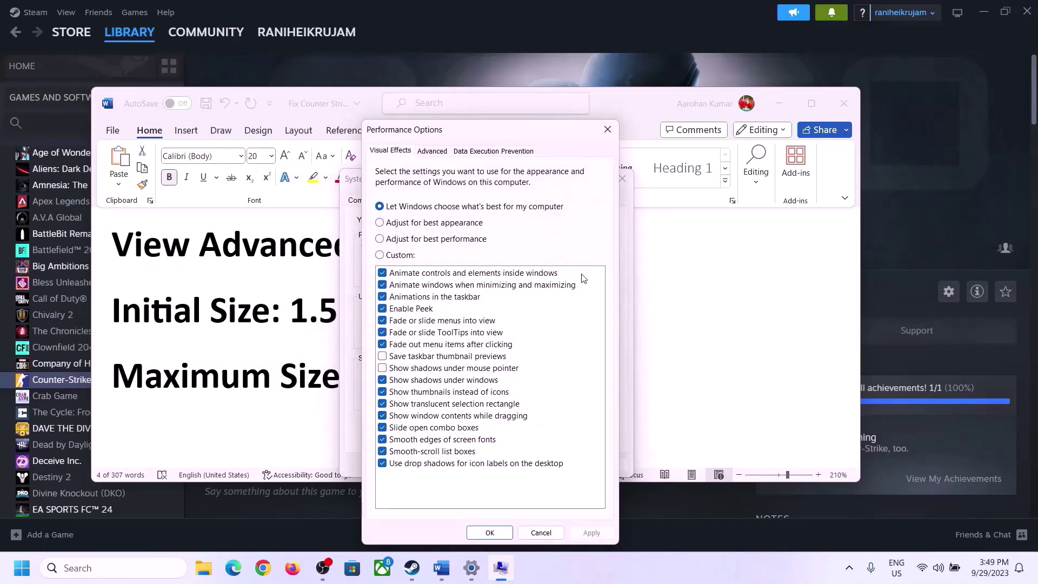
{"action": "left_click", "coordinate": [438, 157]}
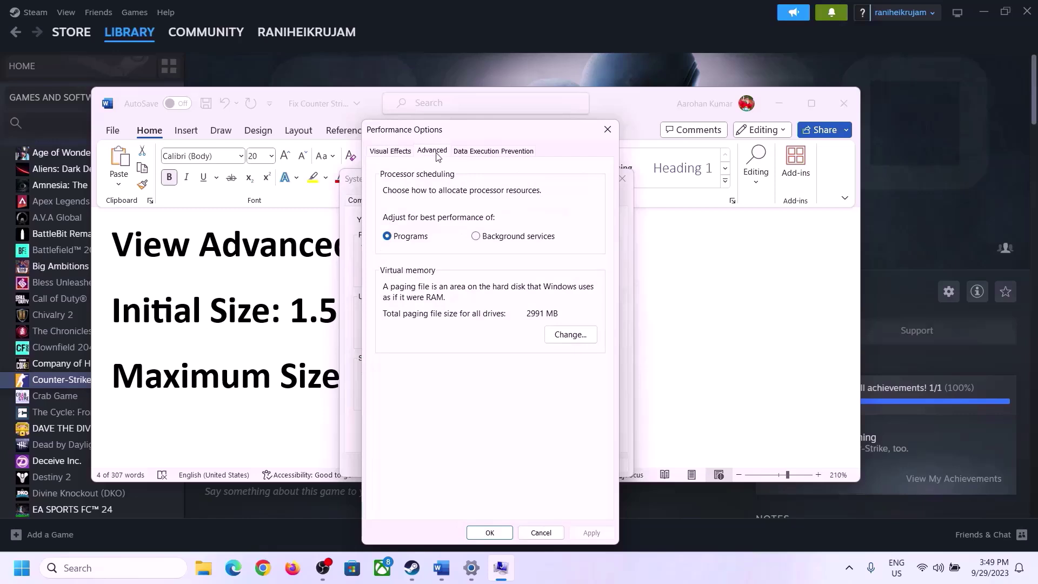
{"action": "left_click", "coordinate": [572, 335]}
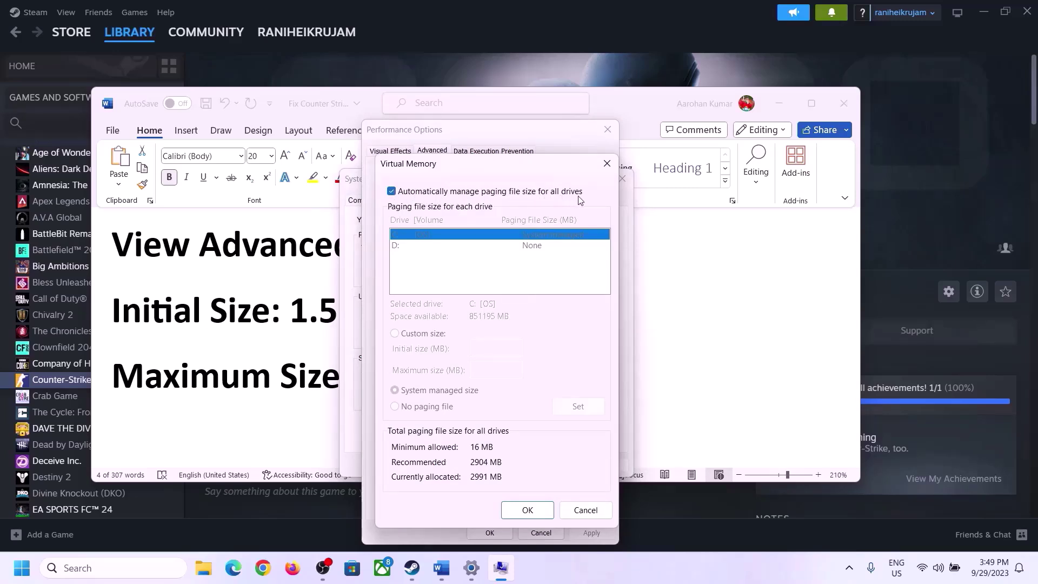
Turn off automatic paging file management for all drives and choose a custom size for drive C:.
{"action": "left_click", "coordinate": [392, 192]}
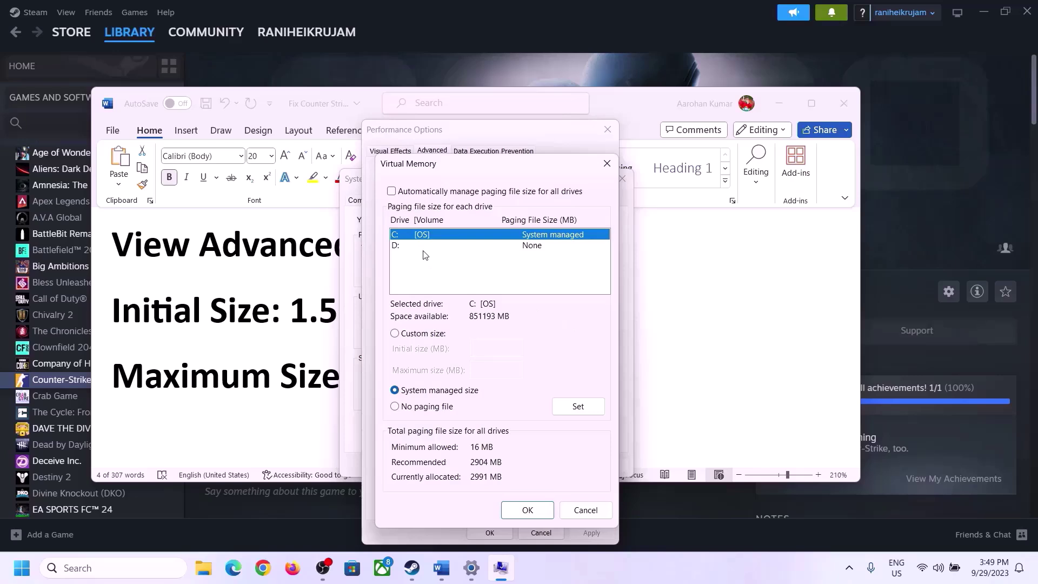
{"action": "left_click", "coordinate": [395, 335]}
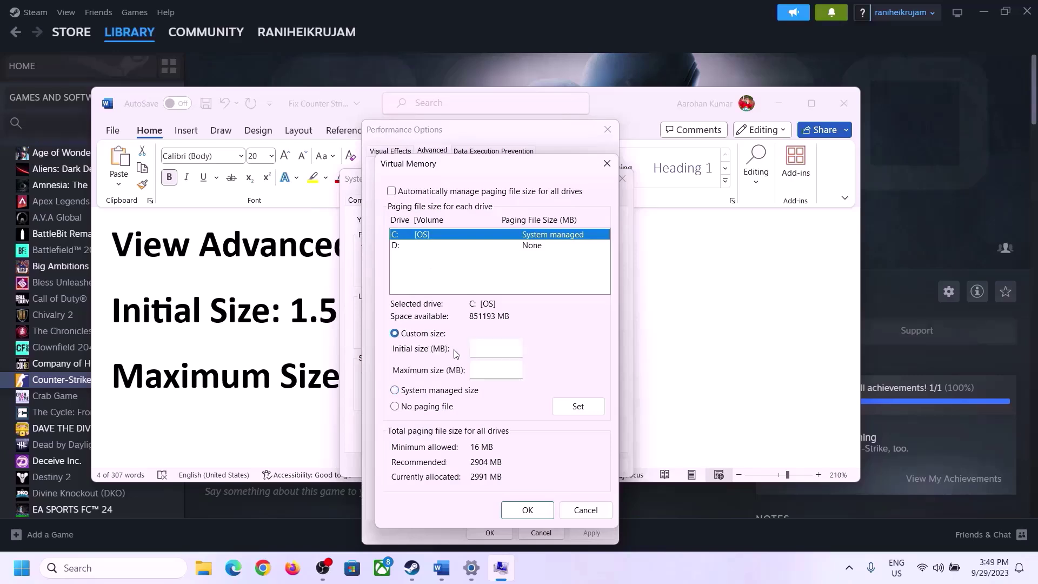
{"action": "left_click", "coordinate": [496, 349]}
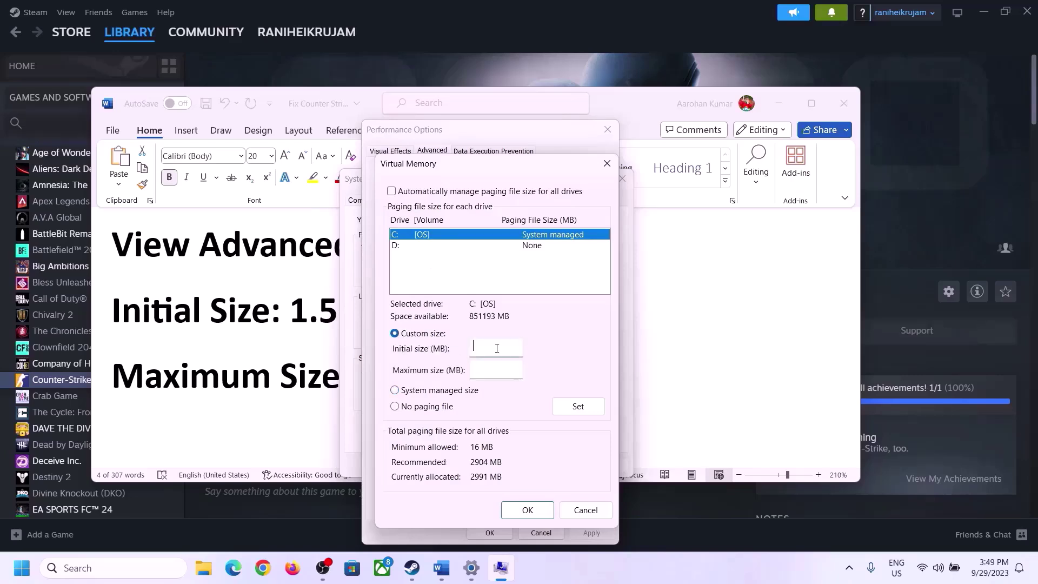
Highlight the initial size rule "1.5 x Total Ram" in the notes and open the system's About page in Settings.
{"action": "left_click", "coordinate": [280, 322]}
{"action": "left_click_drag", "start_coordinate": [290, 323], "coordinate": [480, 323]}
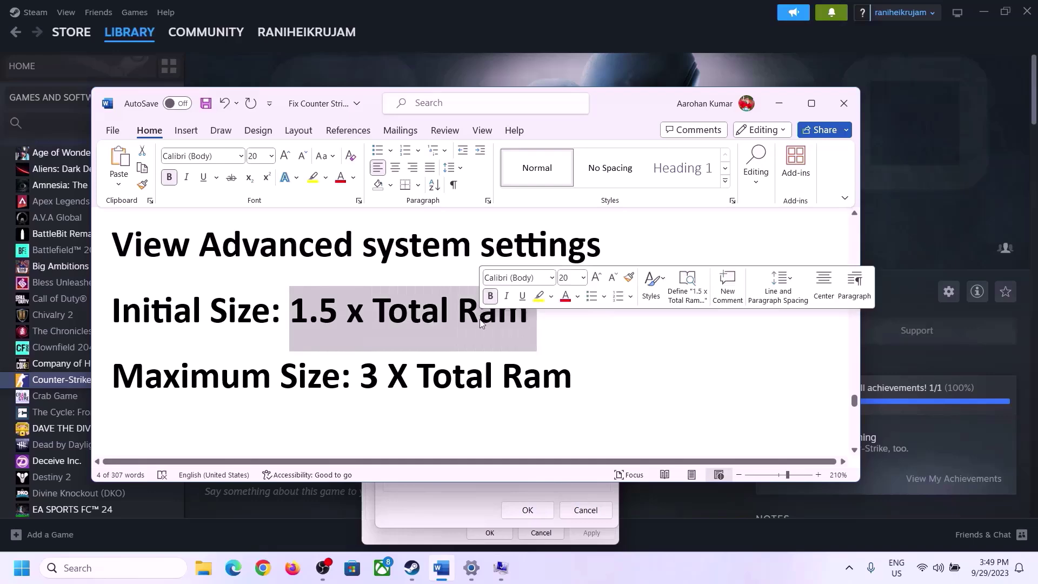
{"action": "left_click", "coordinate": [471, 570]}
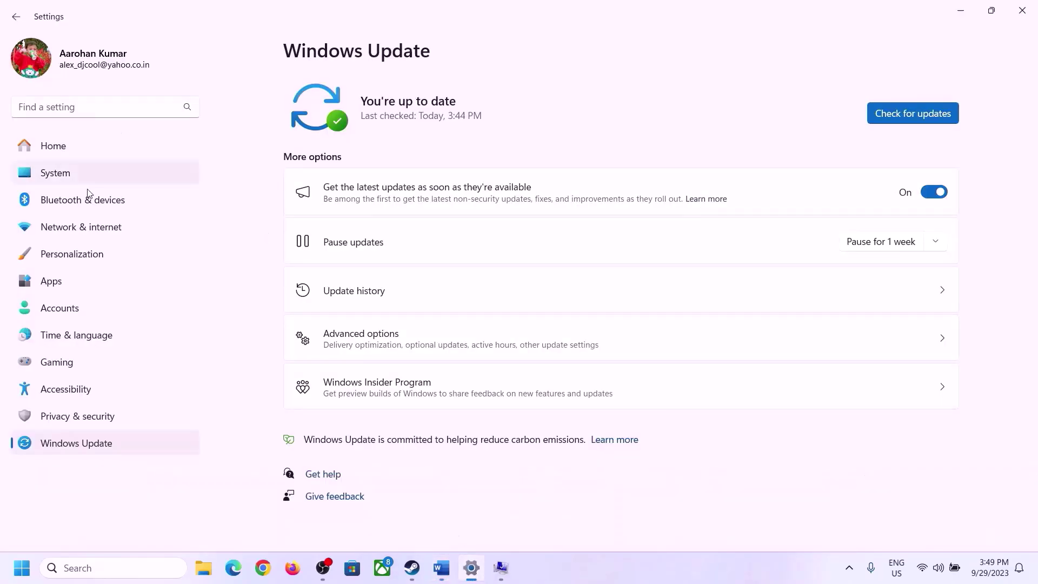
{"action": "left_click", "coordinate": [49, 174]}
{"action": "scroll", "coordinate": [364, 433], "scroll_direction": "down", "scroll_amount": 8}
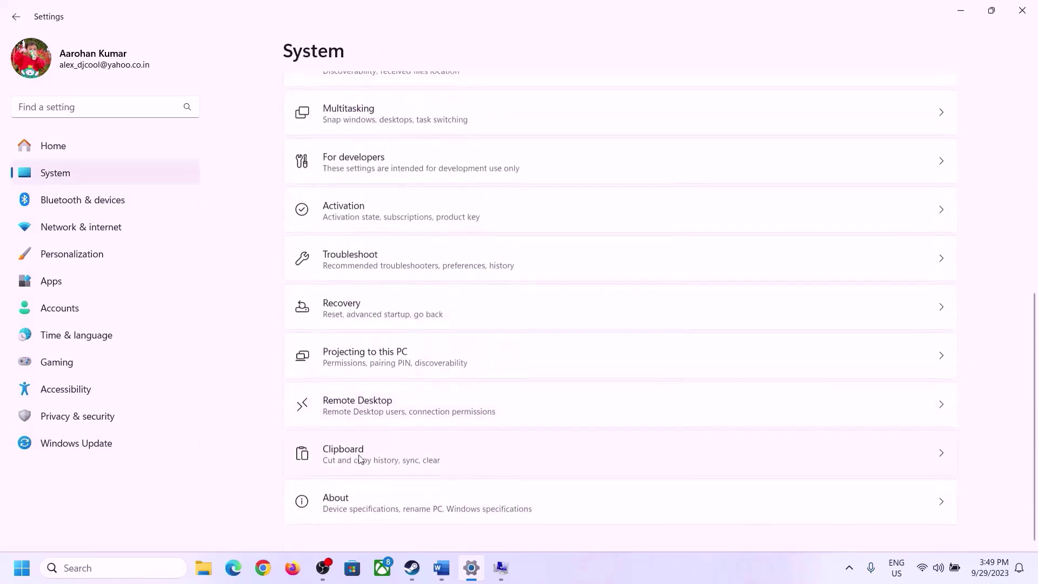
{"action": "left_click", "coordinate": [343, 511]}
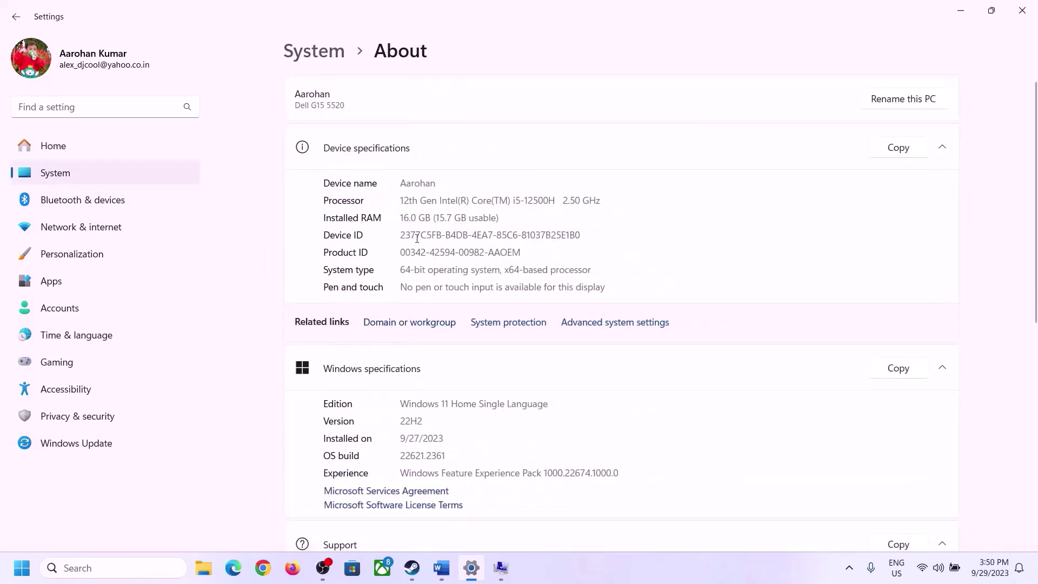
Highlight the installed RAM amount in the device specifications.
{"action": "left_click_drag", "start_coordinate": [407, 217], "coordinate": [396, 220]}
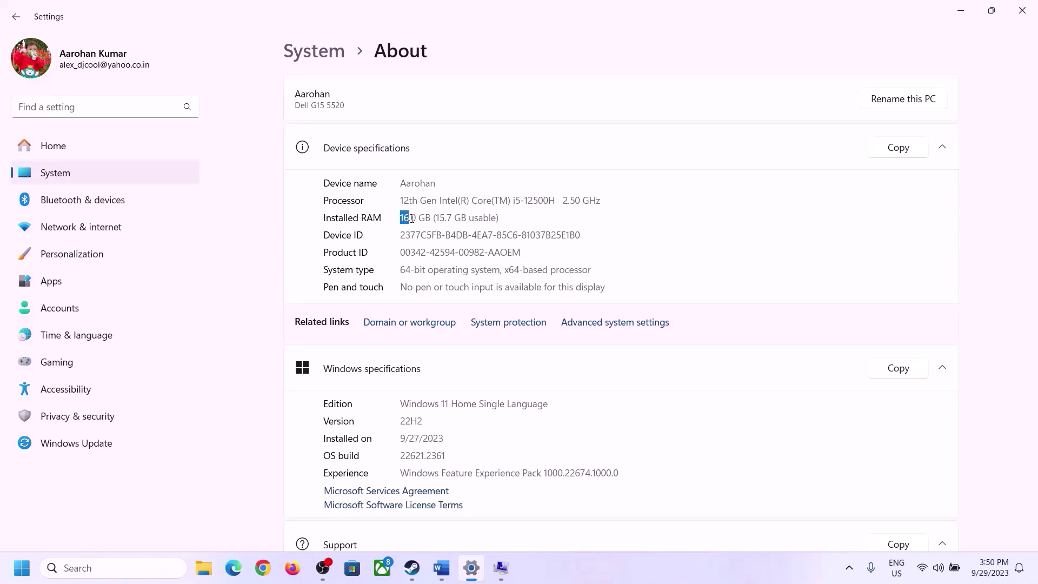
{"action": "left_click", "coordinate": [408, 217]}
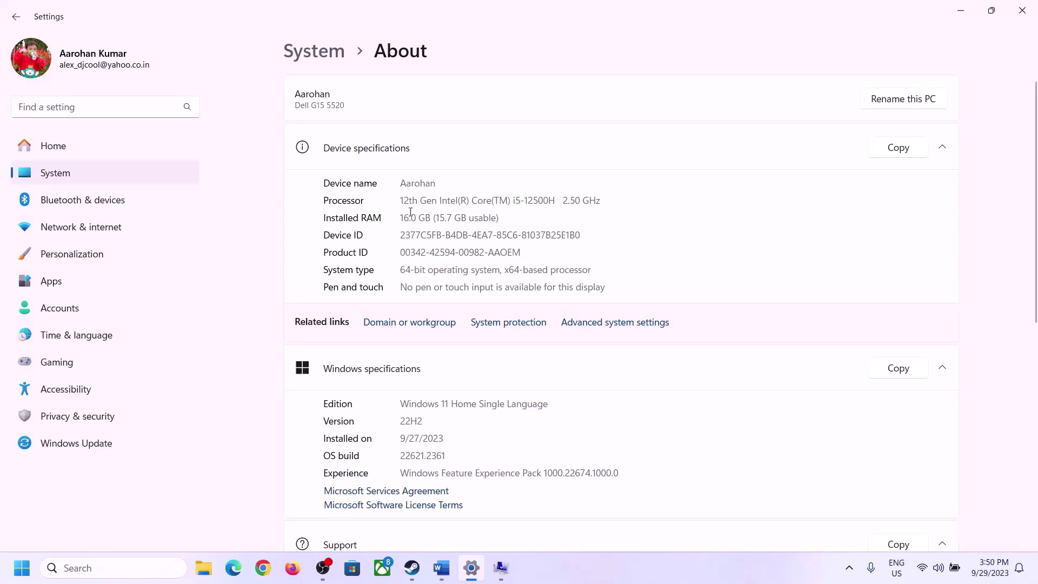
{"action": "left_click_drag", "start_coordinate": [410, 212], "coordinate": [395, 212]}
Launch Calculator with the Run command calc, place it beside the Virtual Memory dialog, and bring up the Word notes behind it.
{"action": "left_click", "coordinate": [500, 567]}
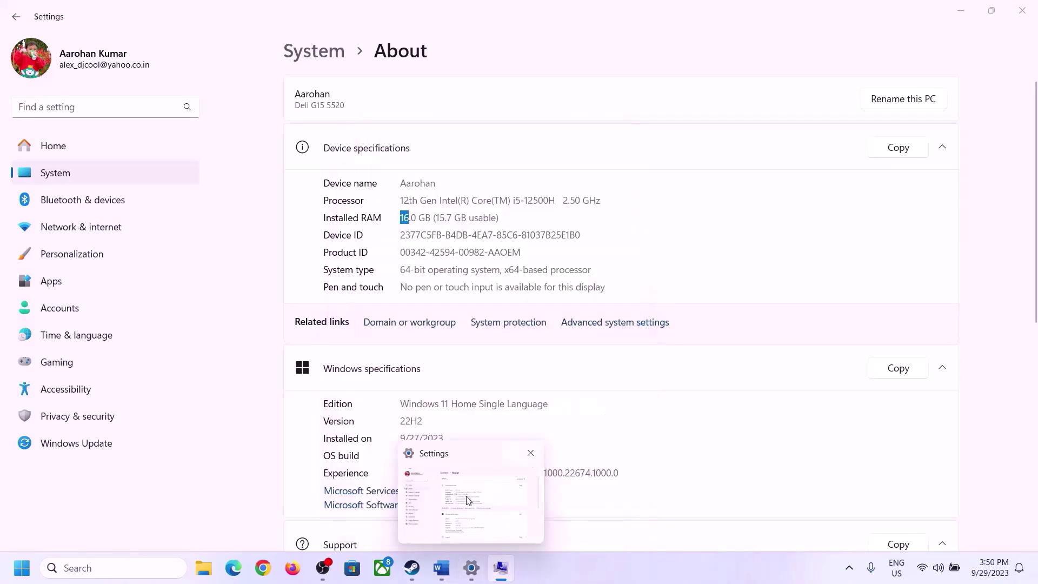
{"action": "left_click", "coordinate": [468, 500]}
{"action": "key", "text": "super+r"}
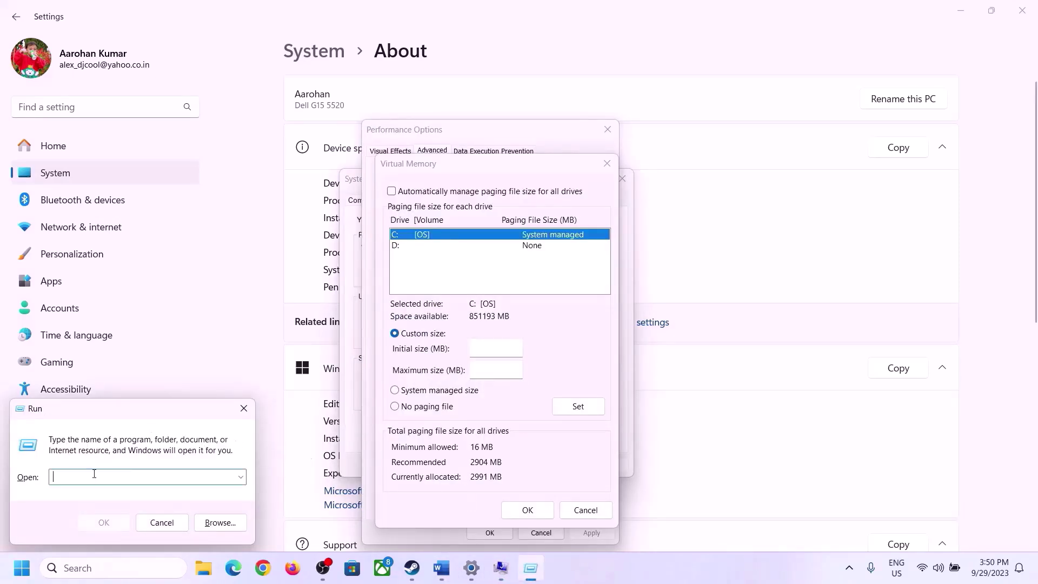
{"action": "type", "text": "cal"}
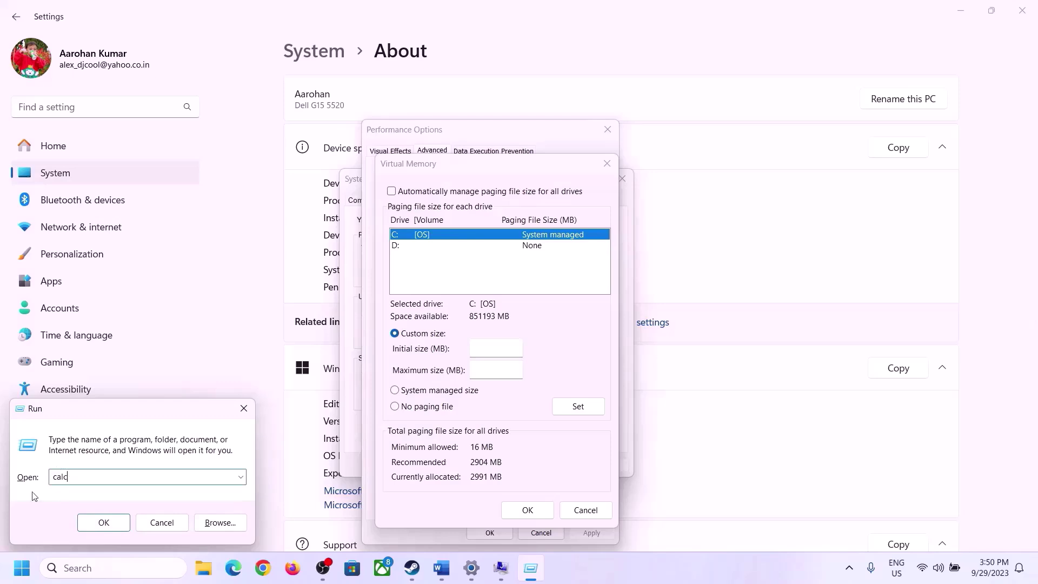
{"action": "type", "text": "c"}
{"action": "left_click", "coordinate": [104, 522]}
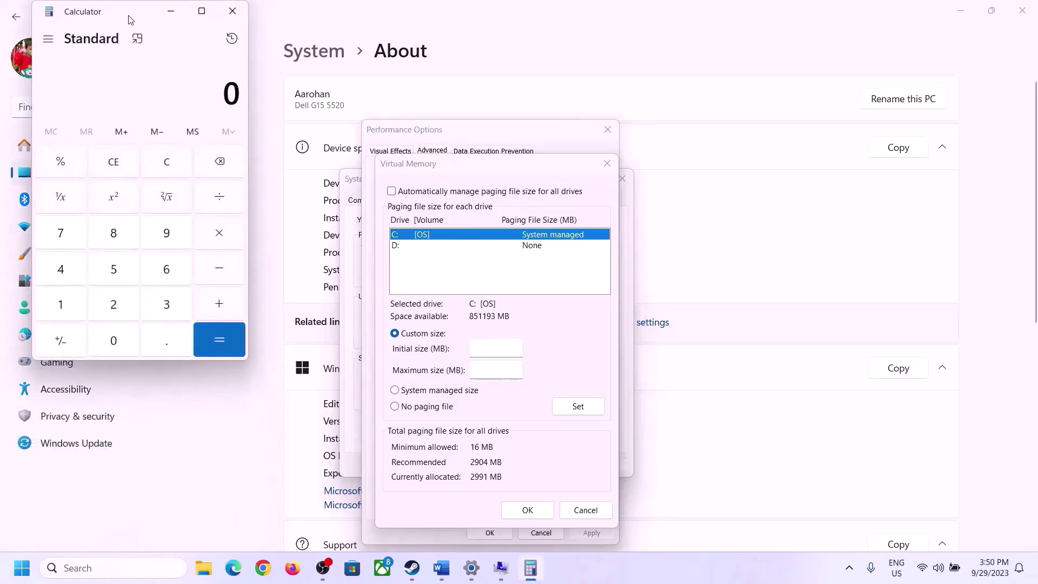
{"action": "left_click_drag", "start_coordinate": [130, 20], "coordinate": [759, 179]}
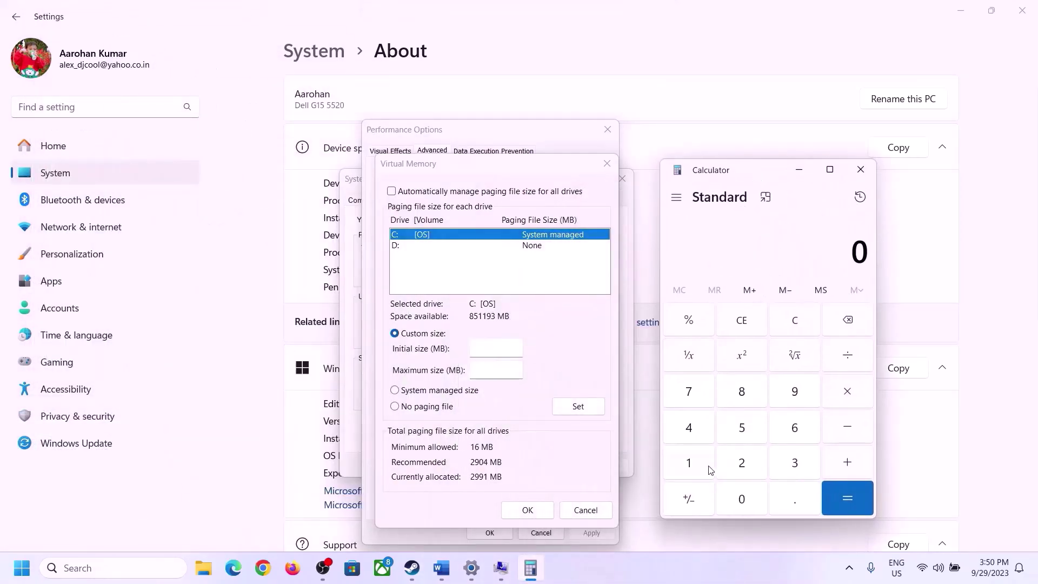
{"action": "left_click", "coordinate": [400, 505]}
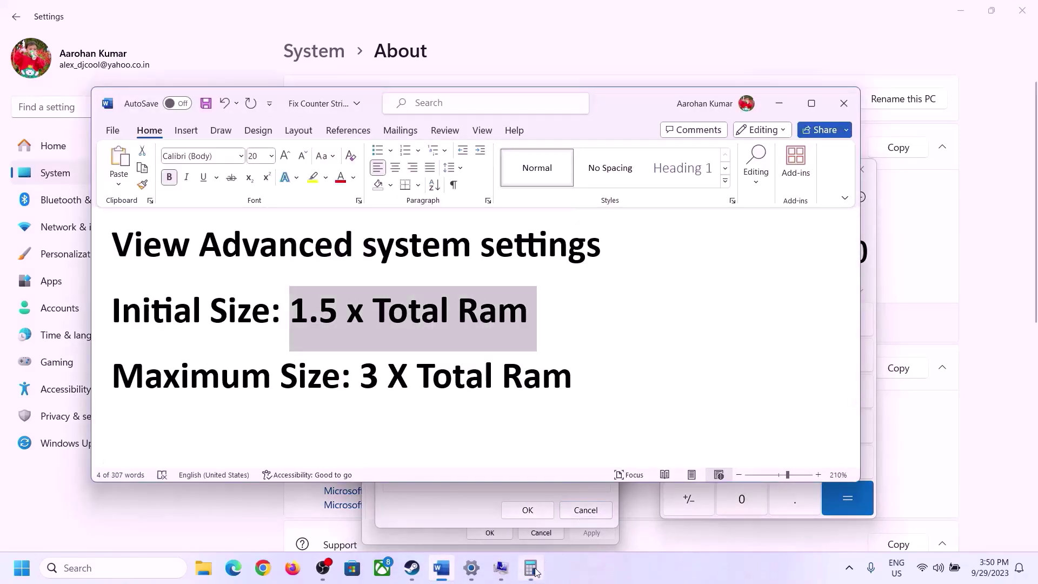
{"action": "left_click", "coordinate": [664, 490]}
{"action": "left_click", "coordinate": [689, 464]}
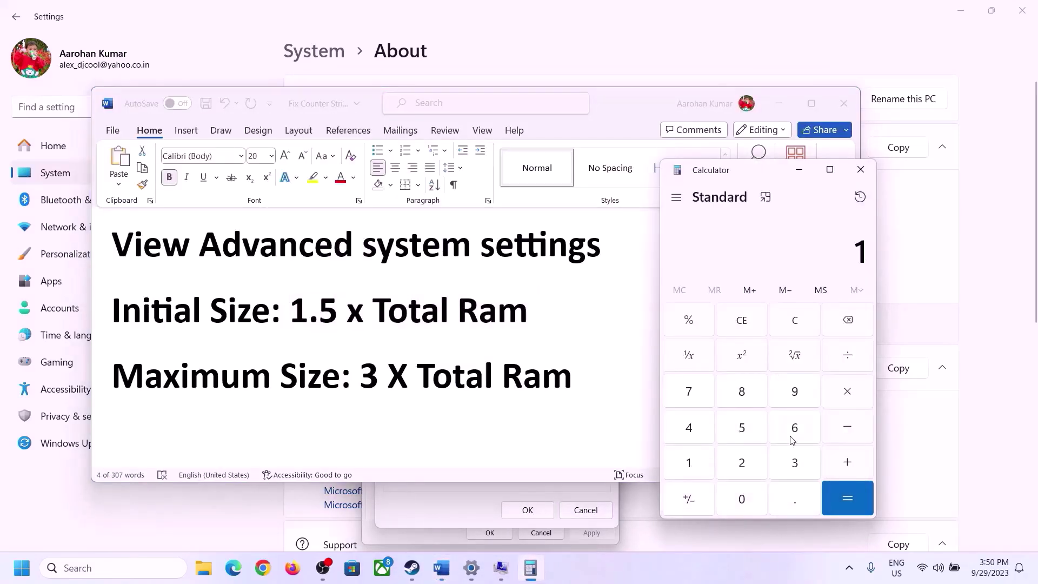
{"action": "left_click", "coordinate": [790, 436]}
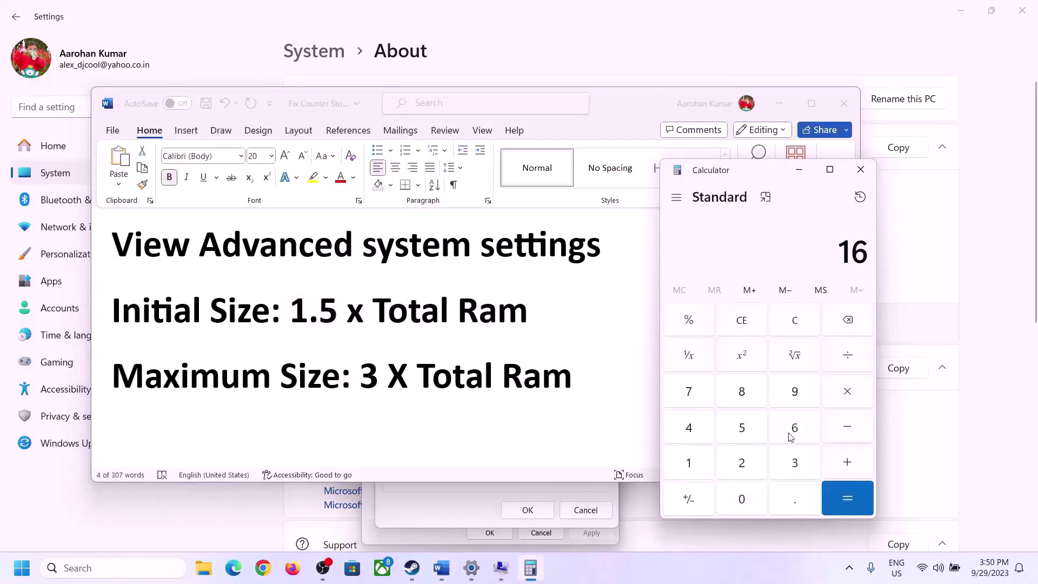
{"action": "left_click", "coordinate": [796, 329]}
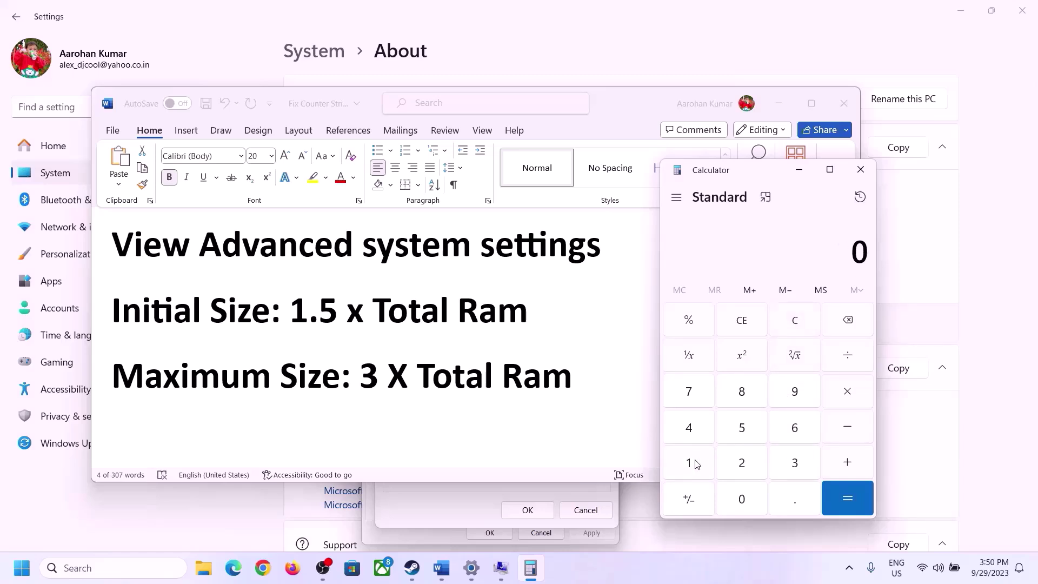
Multiply 16 by 1024 in Calculator to convert the installed RAM from GB to MB.
{"action": "left_click", "coordinate": [694, 464]}
{"action": "left_click", "coordinate": [779, 434]}
{"action": "left_click", "coordinate": [846, 399]}
{"action": "left_click", "coordinate": [687, 464]}
{"action": "left_click", "coordinate": [743, 503]}
{"action": "left_click", "coordinate": [742, 466]}
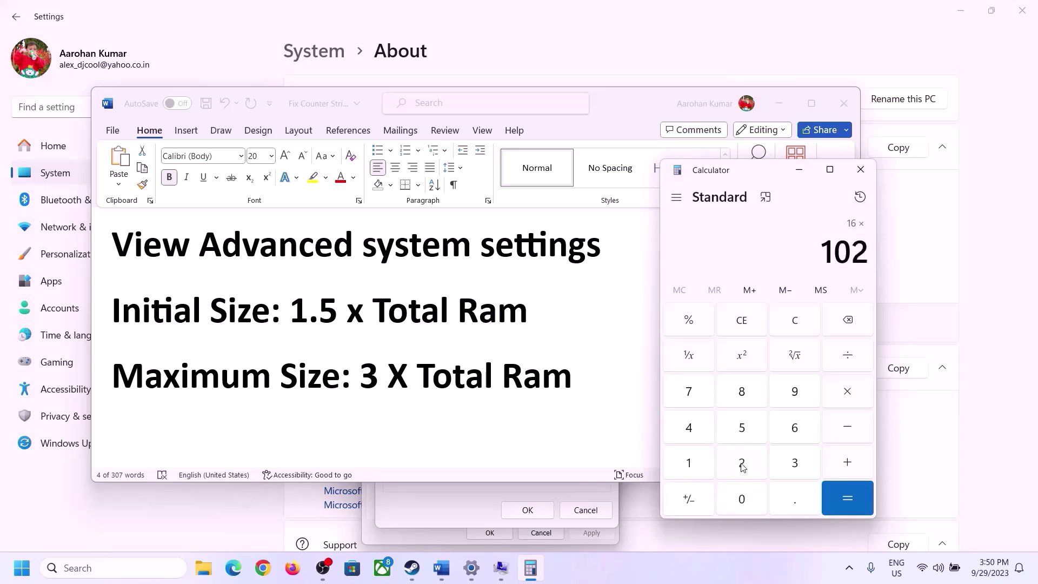
{"action": "left_click", "coordinate": [697, 431]}
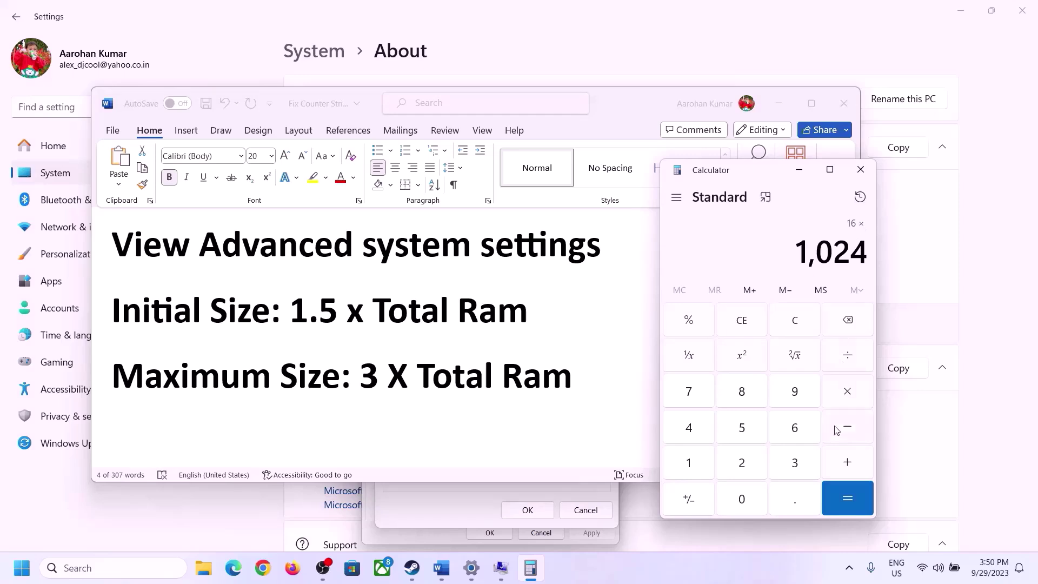
{"action": "left_click", "coordinate": [847, 503]}
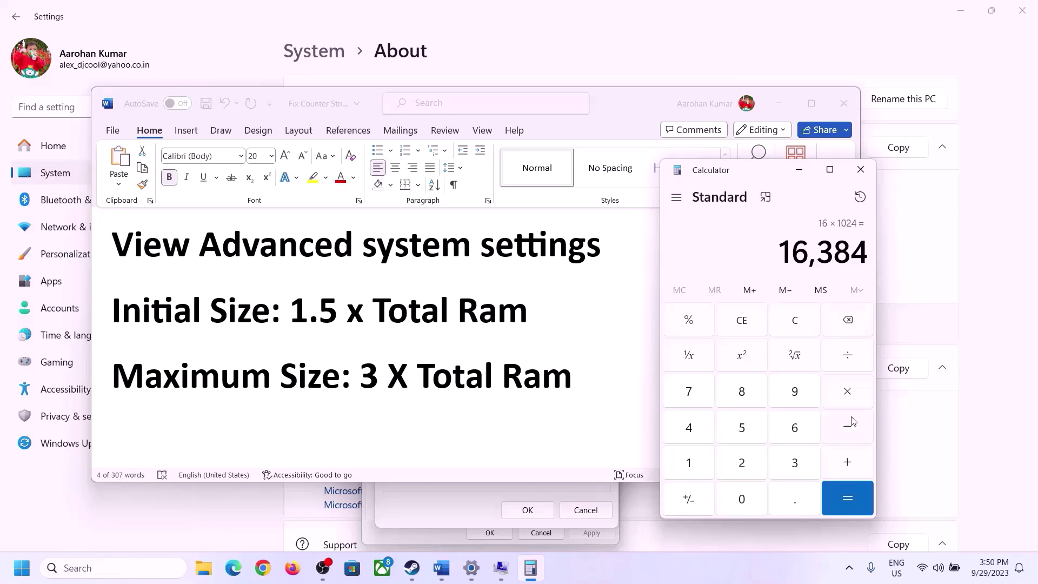
Multiply the converted RAM amount by 1.5 in Calculator for the initial paging file size.
{"action": "left_click", "coordinate": [850, 398]}
{"action": "left_click", "coordinate": [703, 465]}
{"action": "left_click", "coordinate": [791, 498]}
{"action": "left_click", "coordinate": [747, 433]}
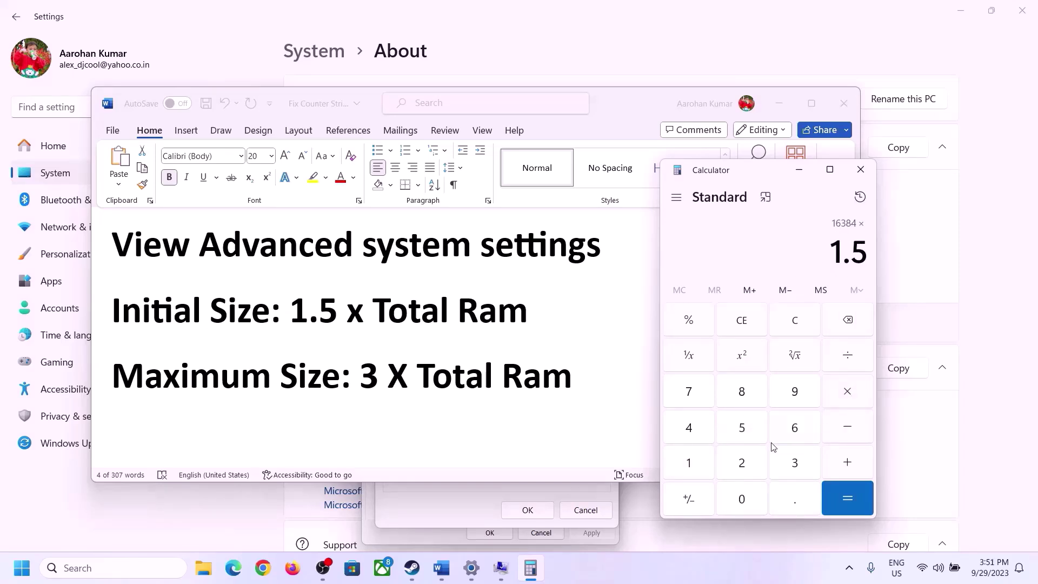
{"action": "left_click", "coordinate": [845, 493]}
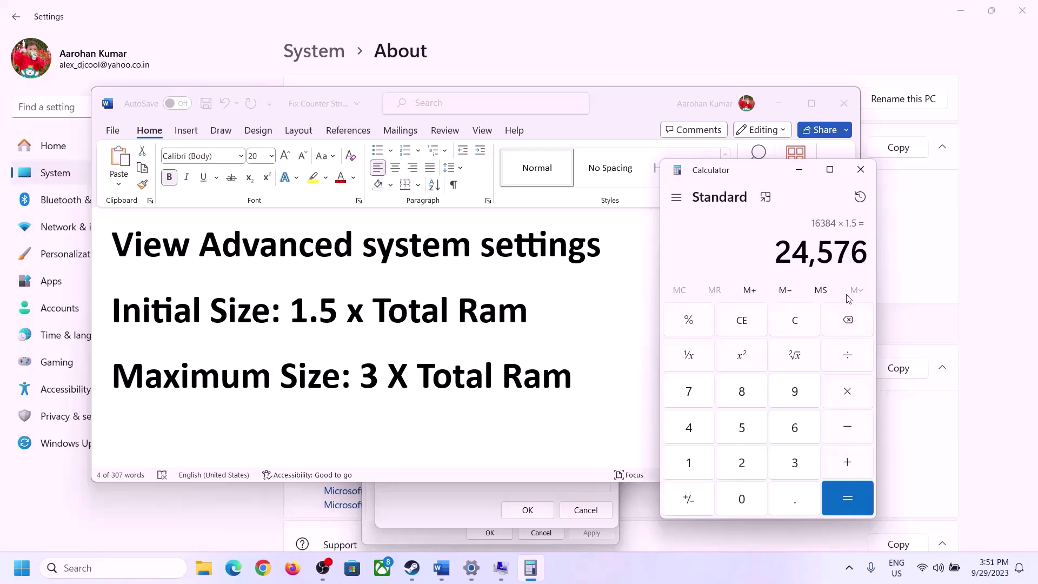
Set the initial size of drive C:'s custom paging file to 24576 MB in the Virtual Memory dialog.
{"action": "left_click", "coordinate": [475, 492]}
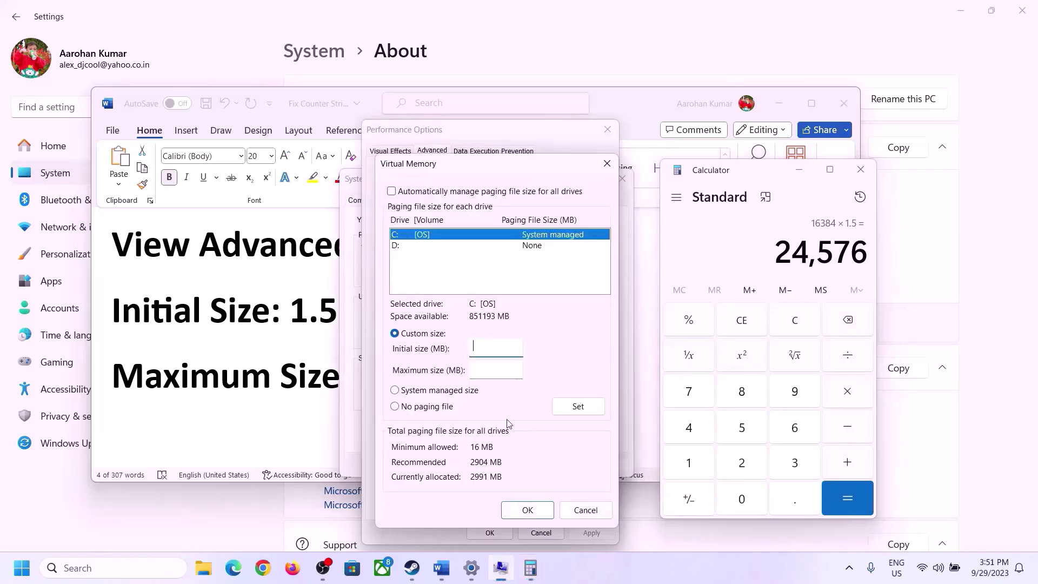
{"action": "left_click", "coordinate": [487, 346]}
{"action": "type", "text": "24576"}
{"action": "left_click", "coordinate": [520, 369]}
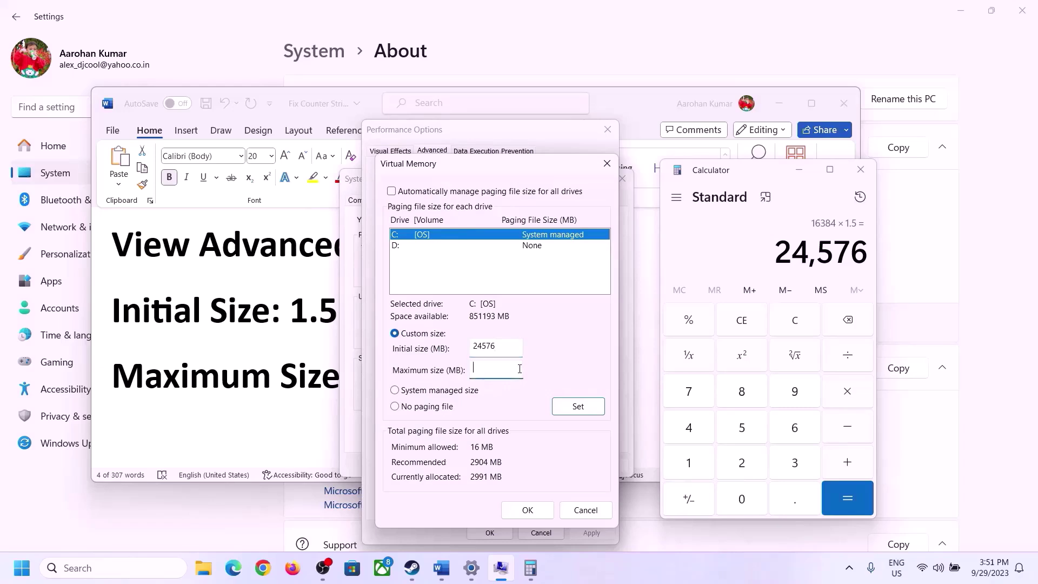
Review the maximum size rule in the Word notes, clear Calculator, and bring up the installed RAM on the About page.
{"action": "left_click", "coordinate": [319, 384]}
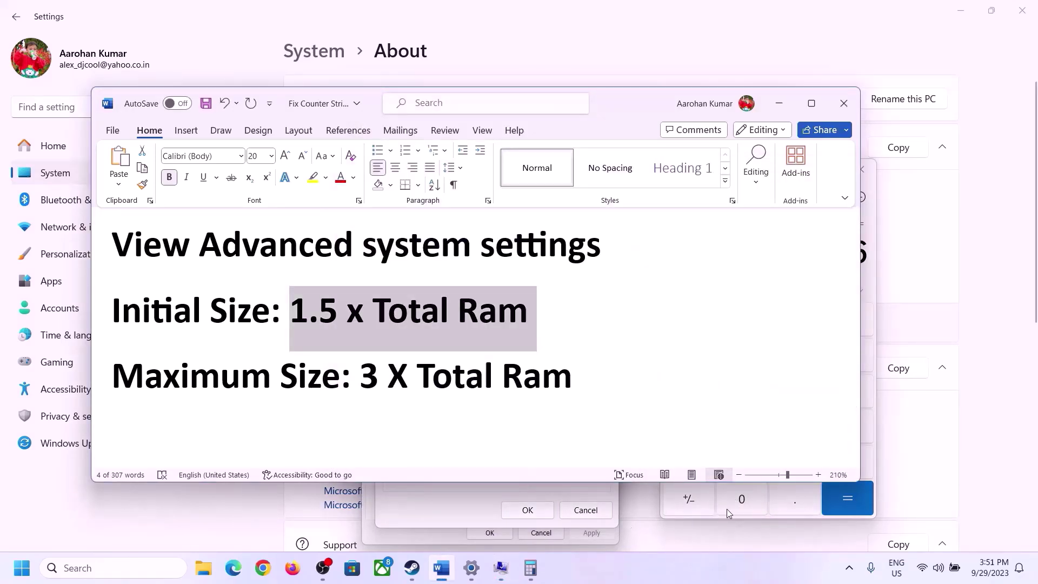
{"action": "left_click", "coordinate": [873, 281]}
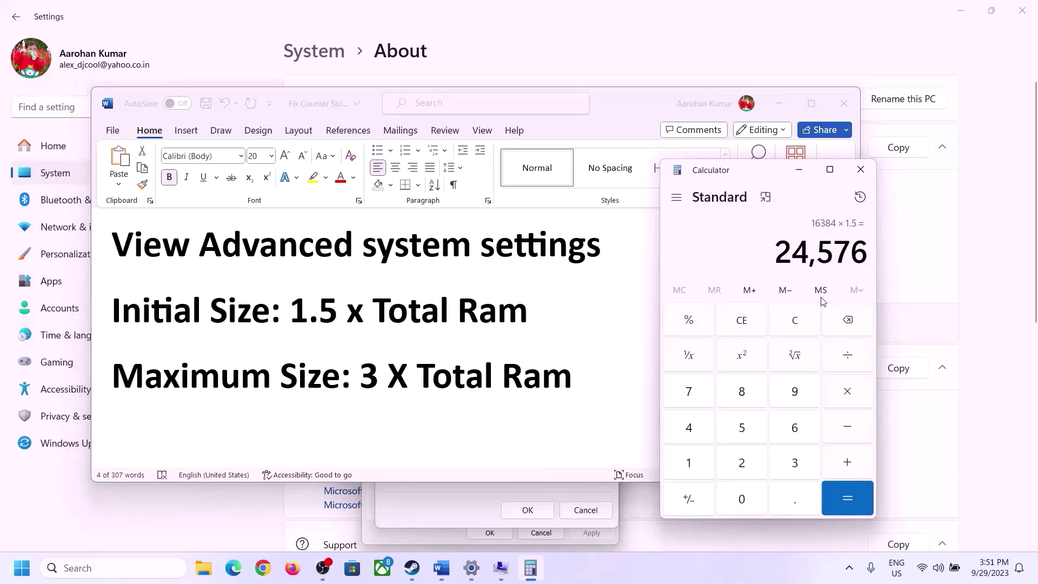
{"action": "left_click", "coordinate": [795, 321]}
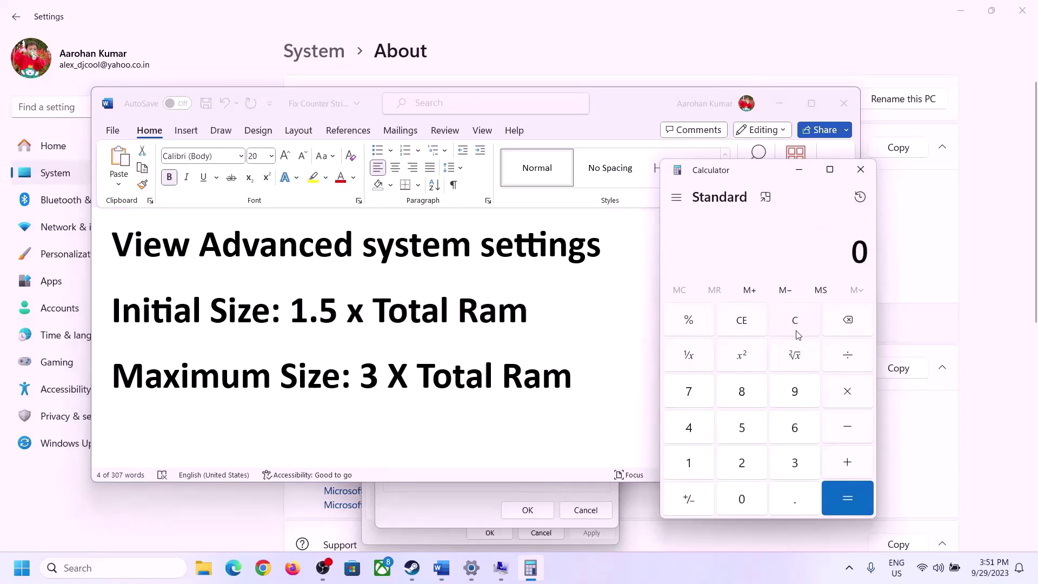
{"action": "left_click", "coordinate": [471, 568]}
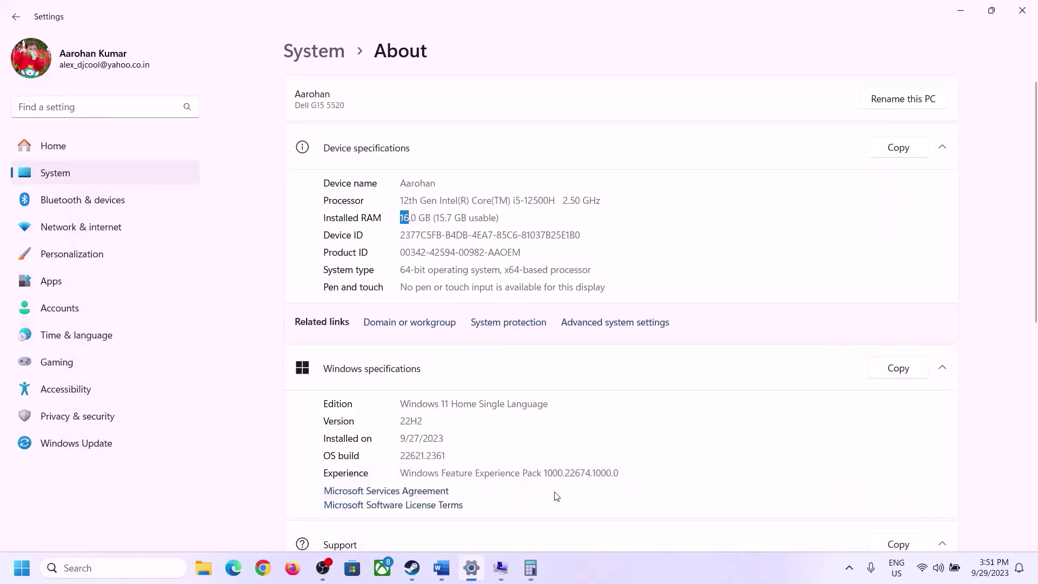
Return to Calculator and convert the 16 GB of RAM to MB again by multiplying by 1024.
{"action": "left_click", "coordinate": [530, 568]}
{"action": "left_click", "coordinate": [699, 460]}
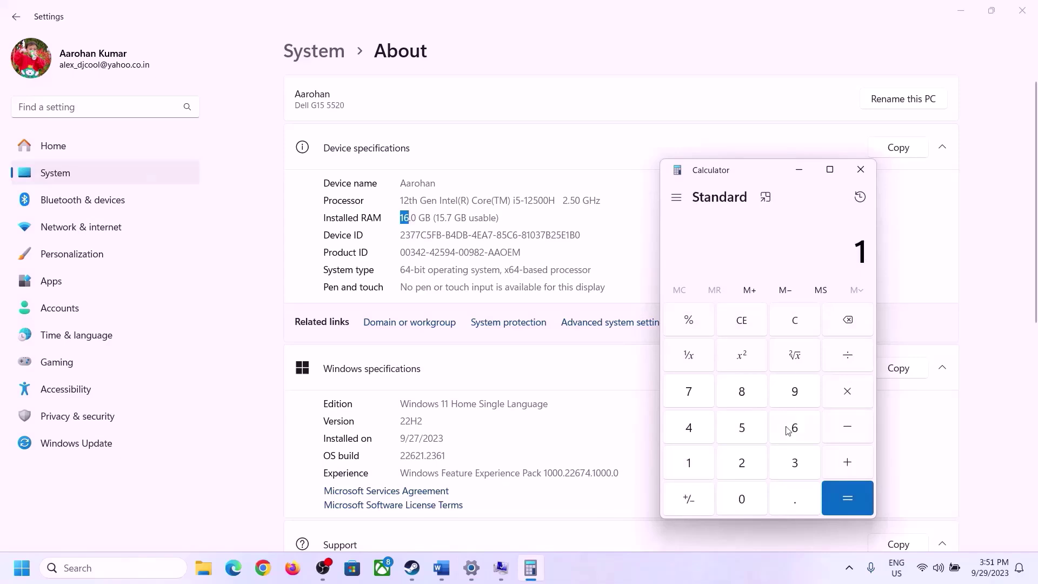
{"action": "left_click", "coordinate": [788, 429]}
{"action": "left_click", "coordinate": [842, 392]}
{"action": "left_click", "coordinate": [693, 457]}
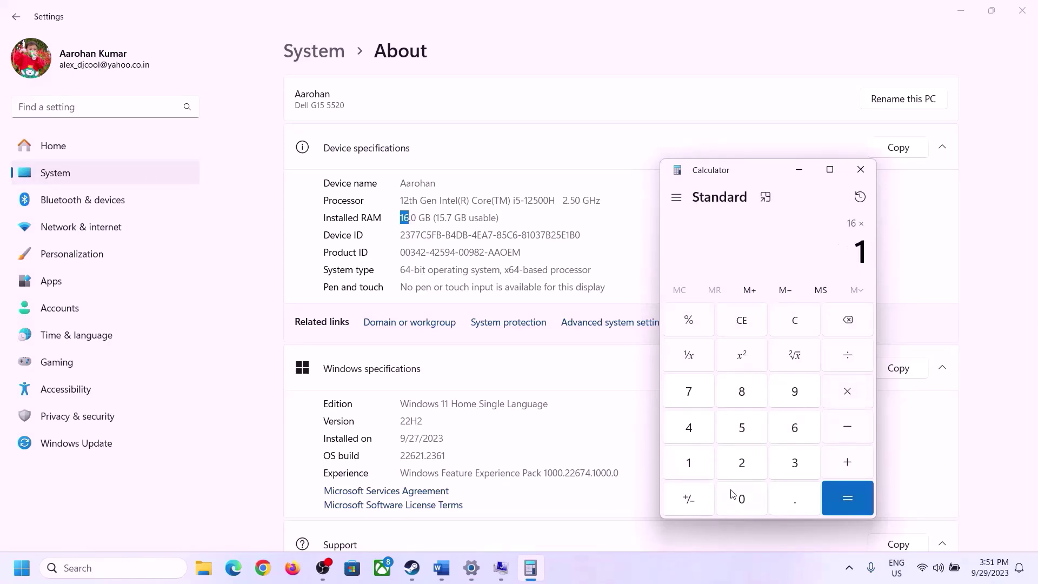
{"action": "left_click", "coordinate": [733, 493]}
{"action": "left_click", "coordinate": [741, 458]}
{"action": "left_click", "coordinate": [690, 428]}
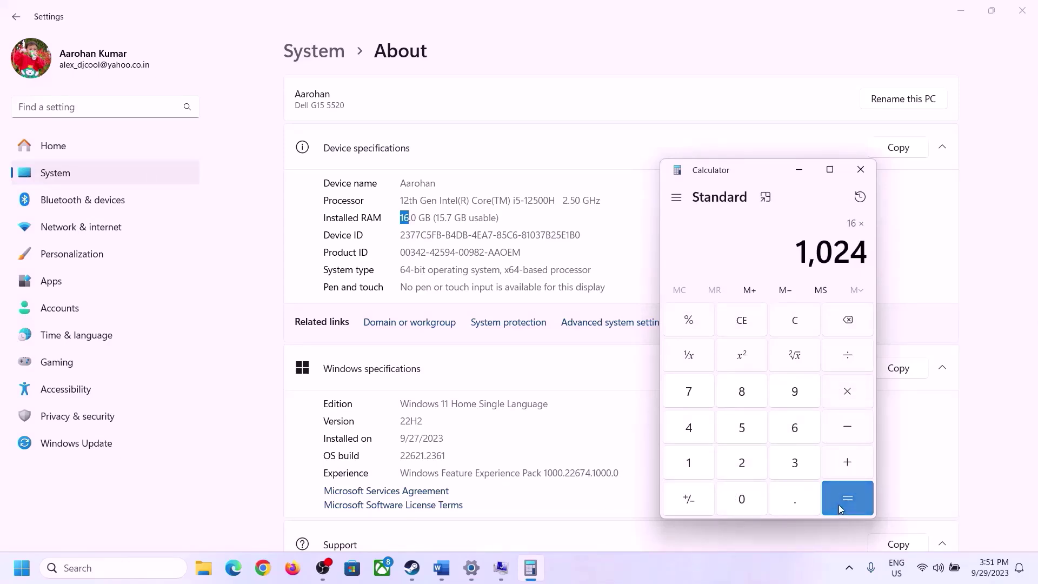
{"action": "left_click", "coordinate": [839, 507]}
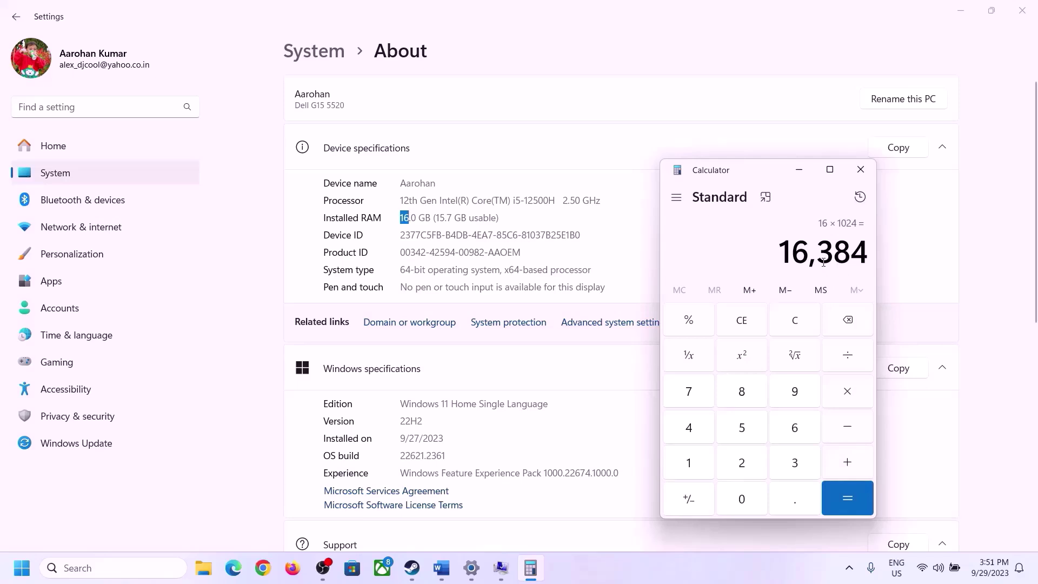
Check the maximum size rule in the Word notes and multiply the RAM amount in MB by 3 in Calculator.
{"action": "left_click", "coordinate": [442, 568]}
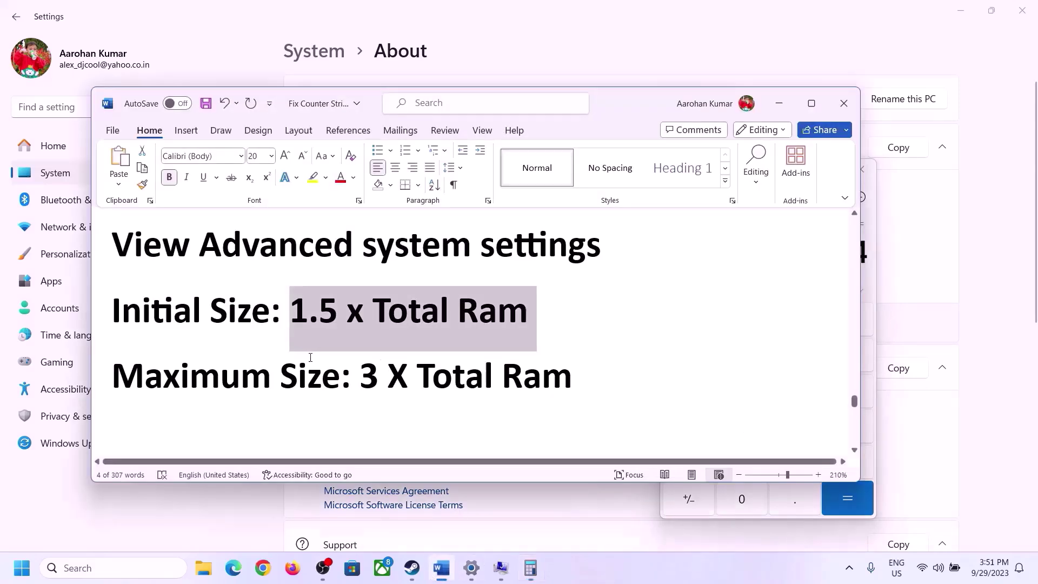
{"action": "left_click", "coordinate": [530, 568]}
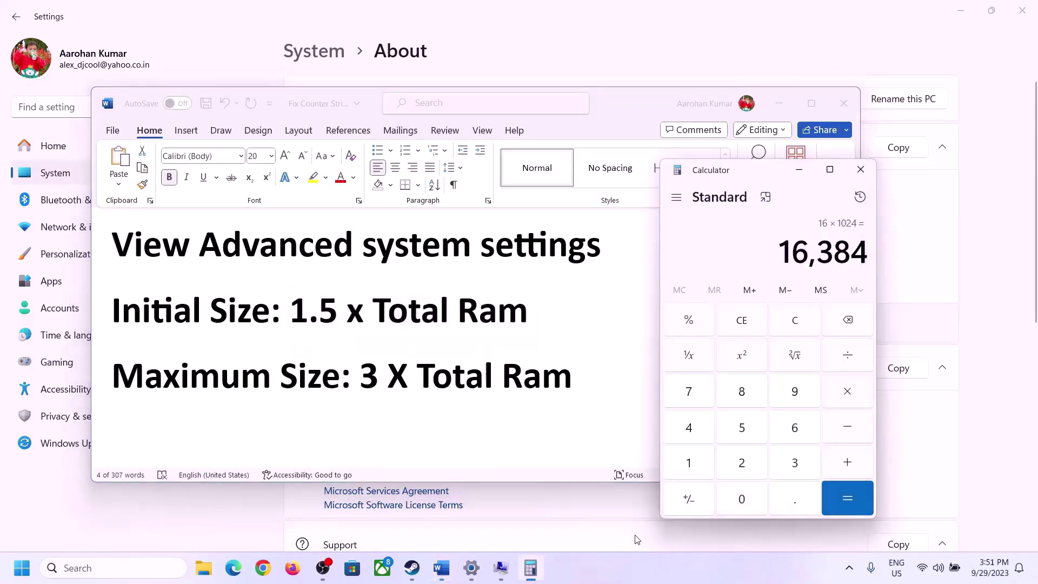
{"action": "left_click", "coordinate": [847, 398]}
{"action": "left_click", "coordinate": [781, 464]}
{"action": "left_click", "coordinate": [860, 497]}
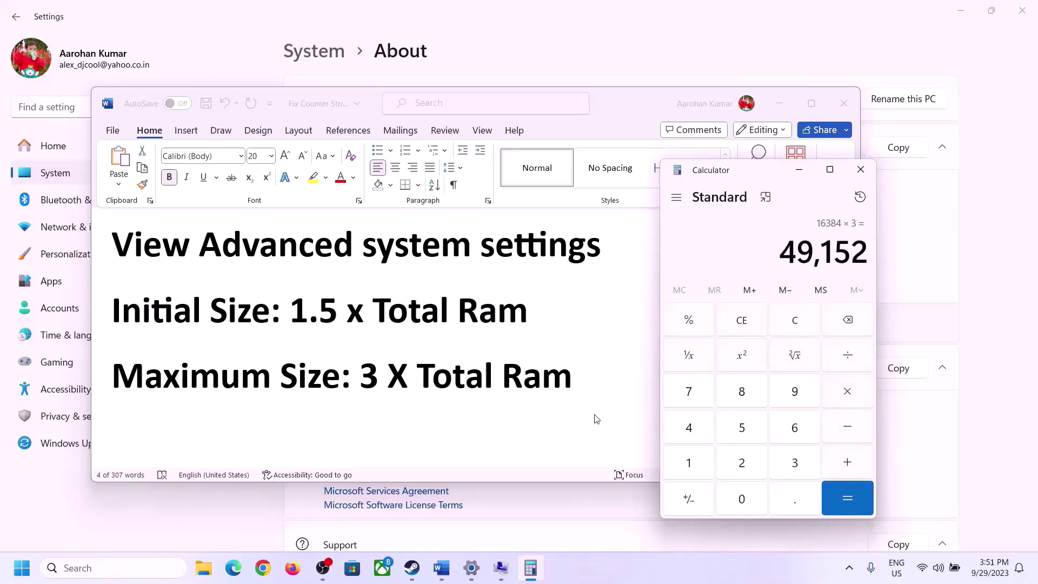
Set drive C:'s maximum paging file size to 49152 MB and apply the custom size.
{"action": "left_click", "coordinate": [502, 573]}
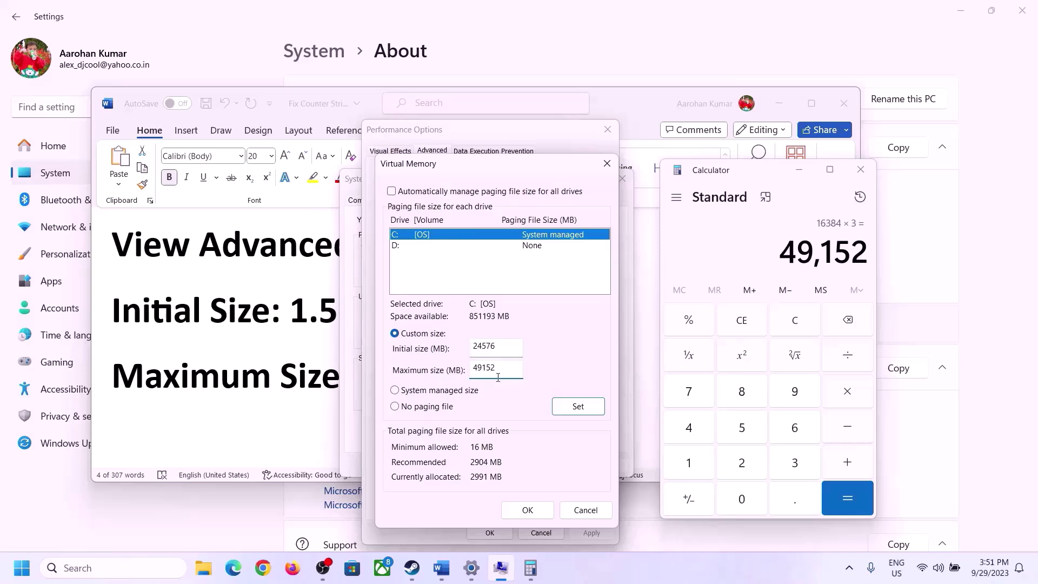
{"action": "left_click", "coordinate": [578, 408]}
{"action": "left_click", "coordinate": [531, 512]}
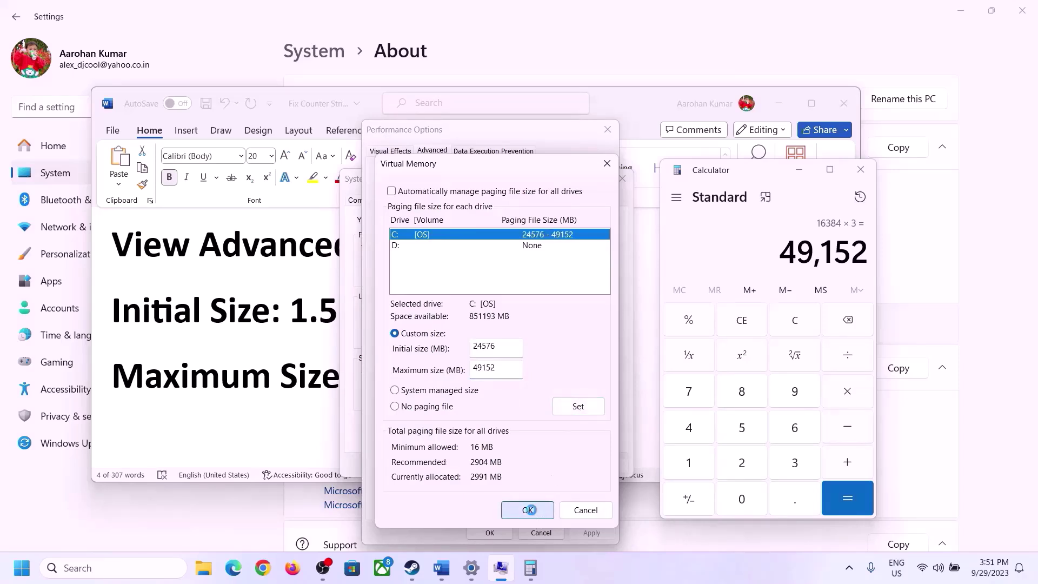
{"action": "left_click", "coordinate": [640, 334]}
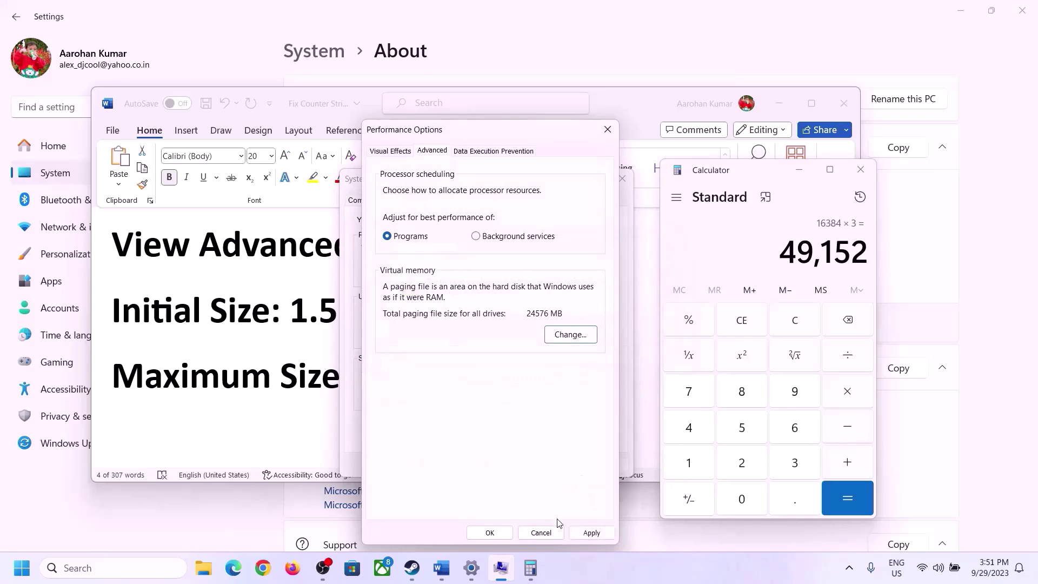
Confirm the Performance Options and System Properties dialogs and close the restart prompt without choosing a restart option.
{"action": "left_click", "coordinate": [490, 533]}
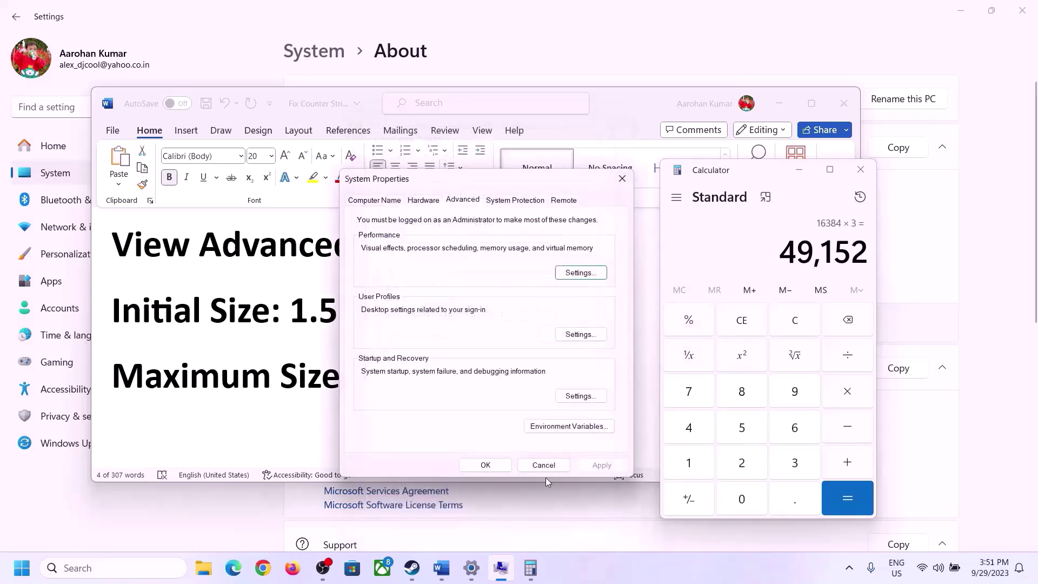
{"action": "left_click", "coordinate": [493, 464]}
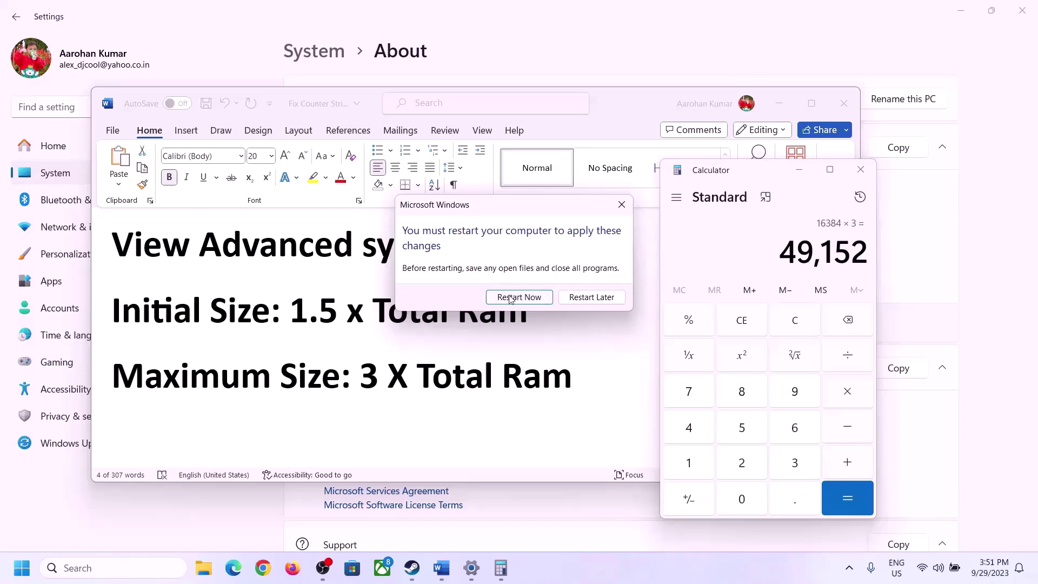
{"action": "left_click", "coordinate": [622, 204]}
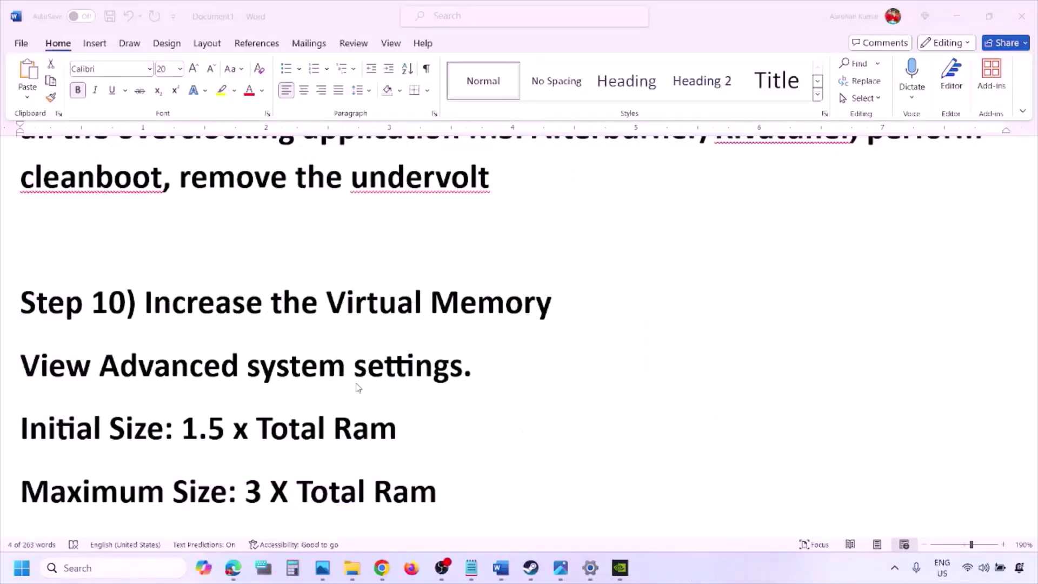
Highlight "Update BIOS" under Step 11 in the Word notes and check the laptop's battery status.
{"action": "scroll", "coordinate": [359, 388], "scroll_direction": "down", "scroll_amount": 4}
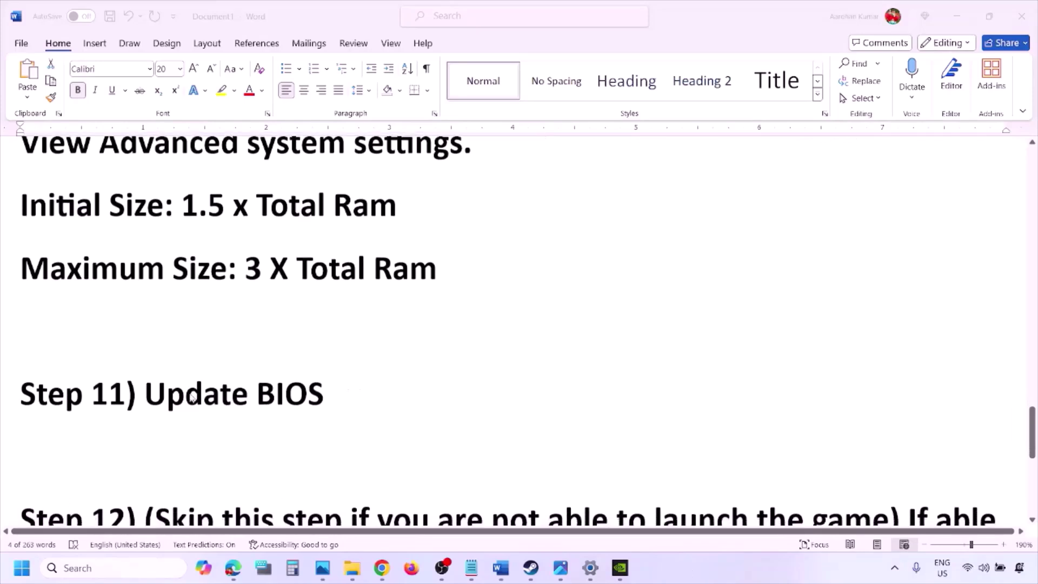
{"action": "left_click", "coordinate": [143, 399]}
{"action": "left_click_drag", "start_coordinate": [144, 394], "coordinate": [347, 390]}
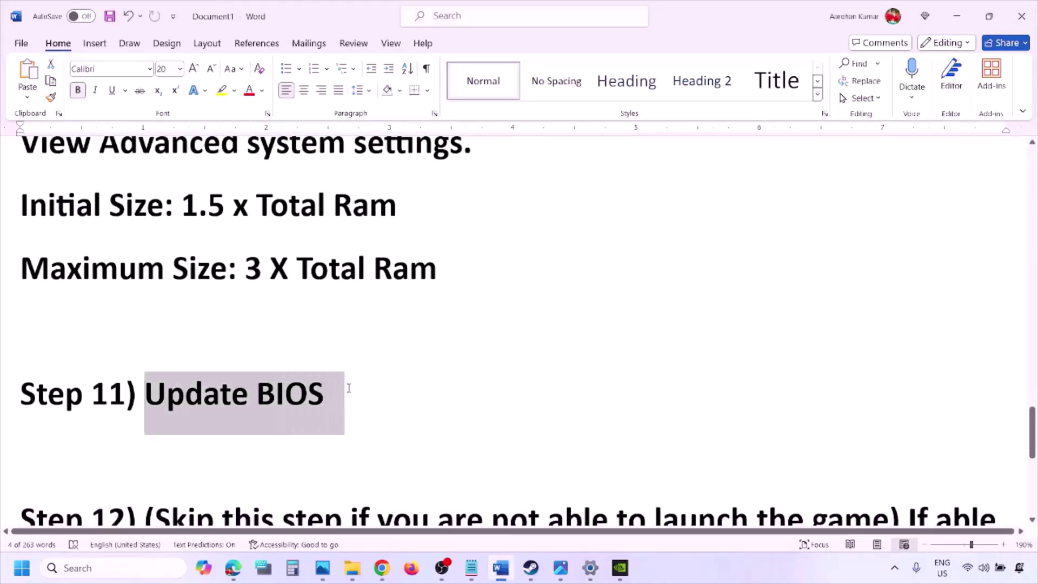
{"action": "left_click", "coordinate": [348, 393]}
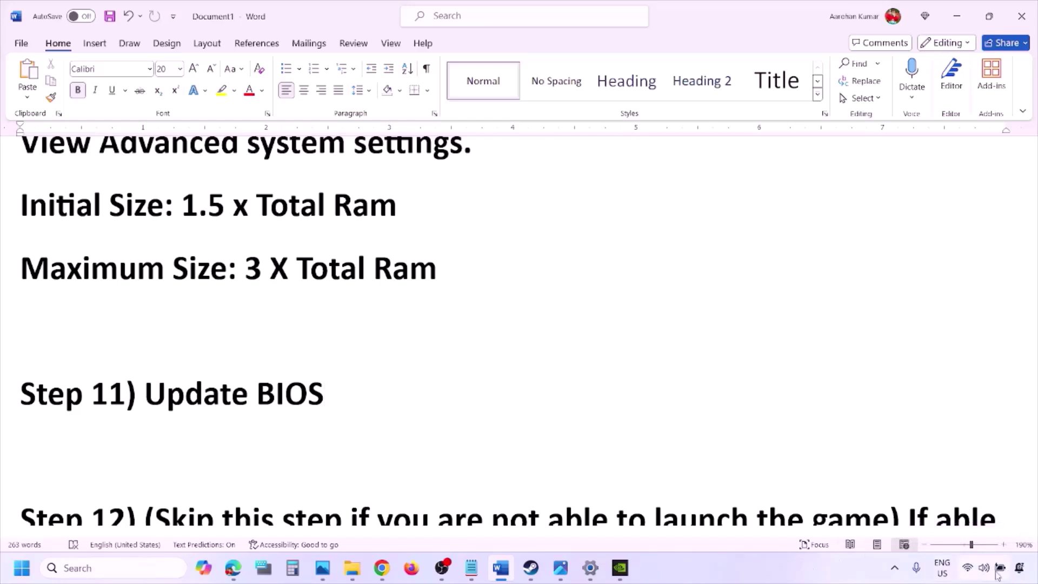
{"action": "mouse_move", "coordinate": [1003, 571]}
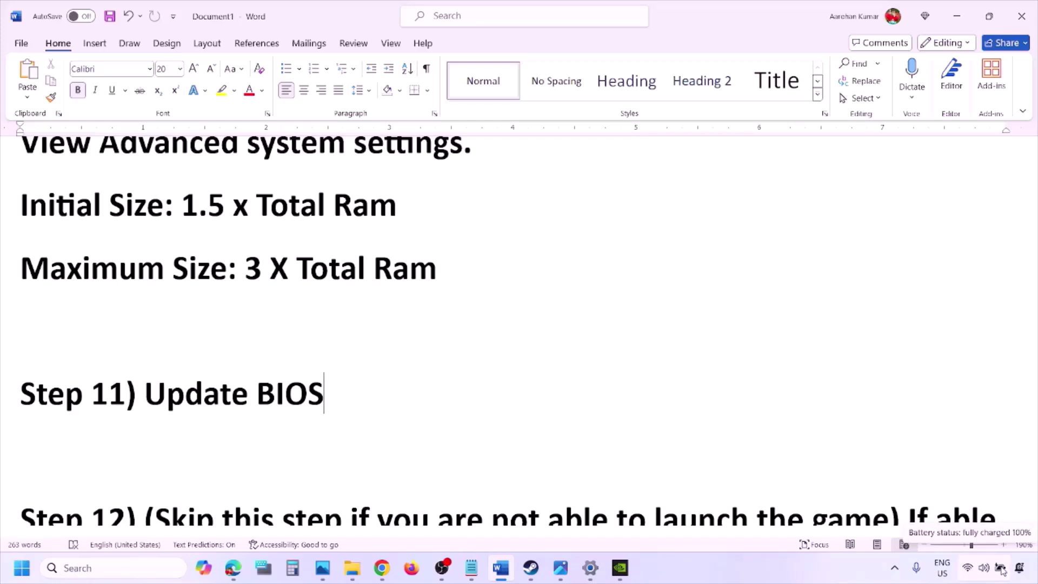
{"action": "left_click", "coordinate": [813, 567]}
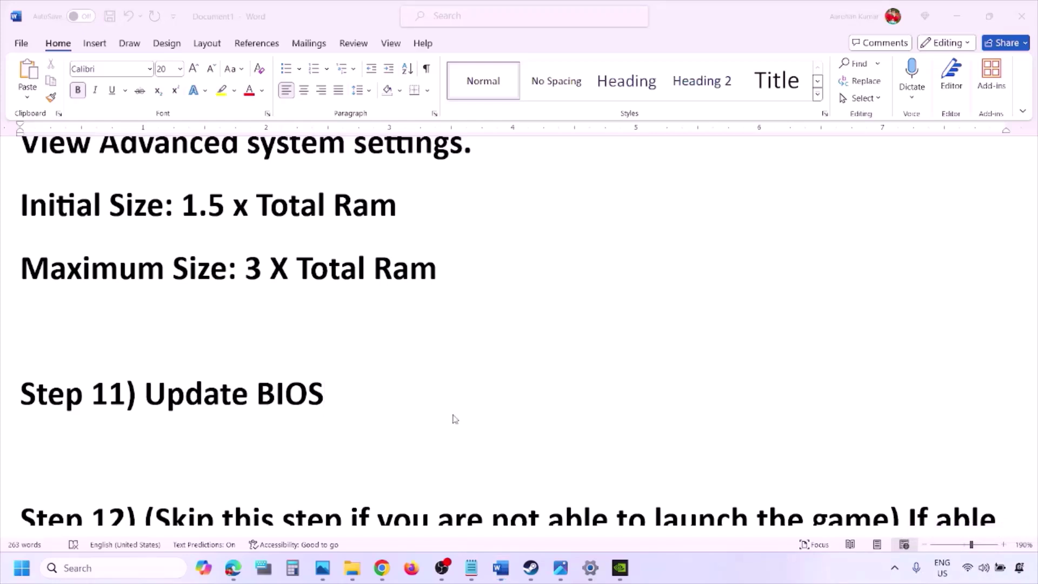
Highlight the Step 12 advice in the notes on Windowed mode, lower video settings and a medium/low graphics preset.
{"action": "scroll", "coordinate": [454, 419], "scroll_direction": "down", "scroll_amount": 5}
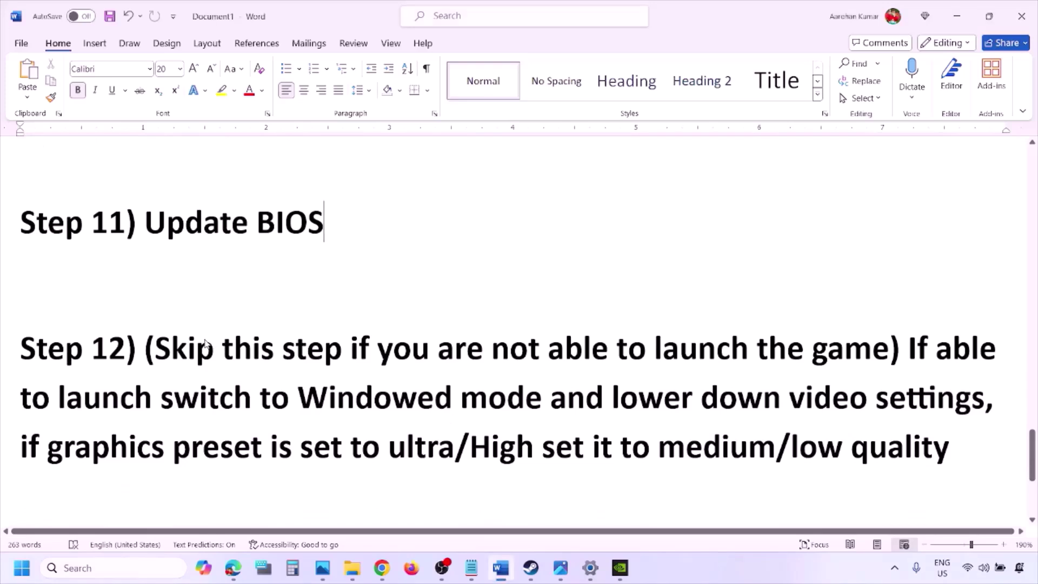
{"action": "left_click_drag", "start_coordinate": [160, 348], "coordinate": [989, 399]}
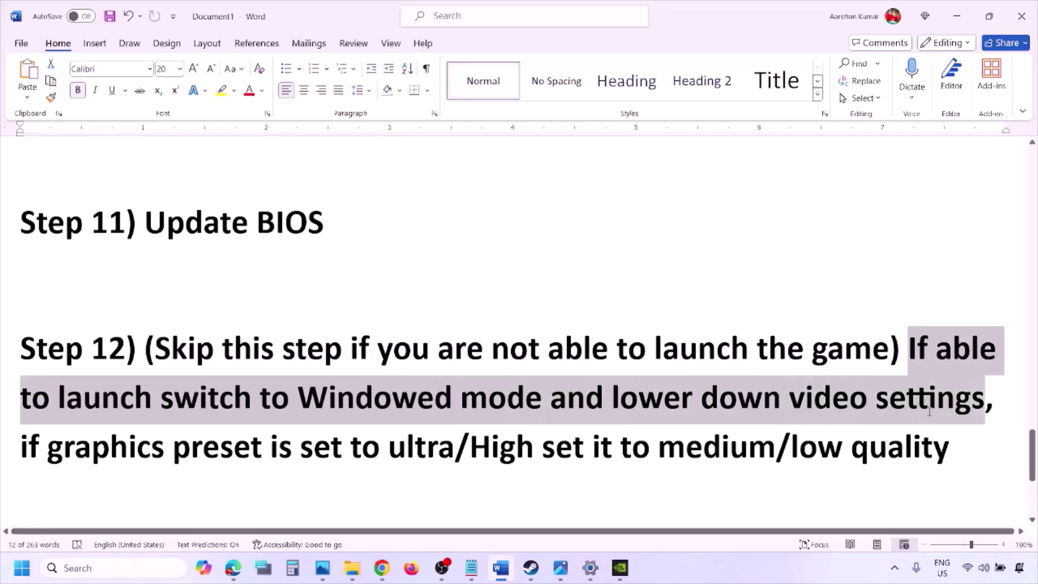
{"action": "left_click_drag", "start_coordinate": [52, 449], "coordinate": [590, 459]}
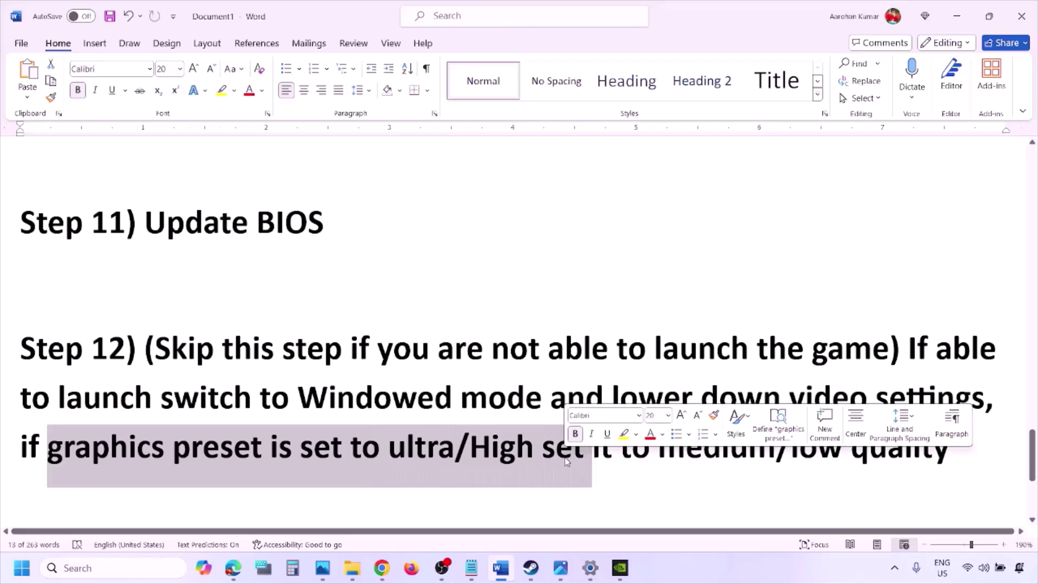
{"action": "left_click", "coordinate": [632, 449]}
{"action": "left_click_drag", "start_coordinate": [747, 437], "coordinate": [876, 439]}
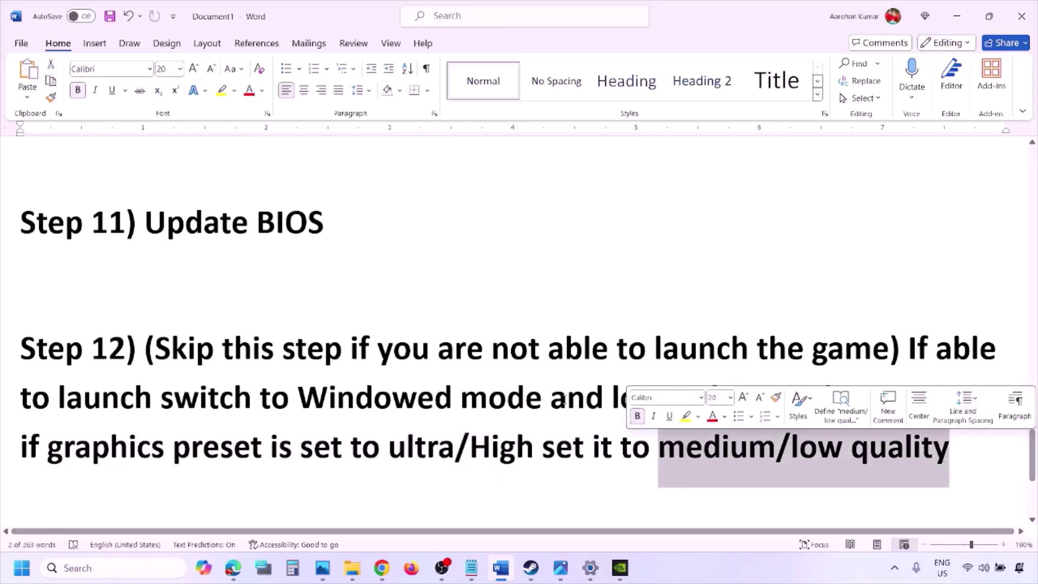
{"action": "left_click", "coordinate": [489, 399]}
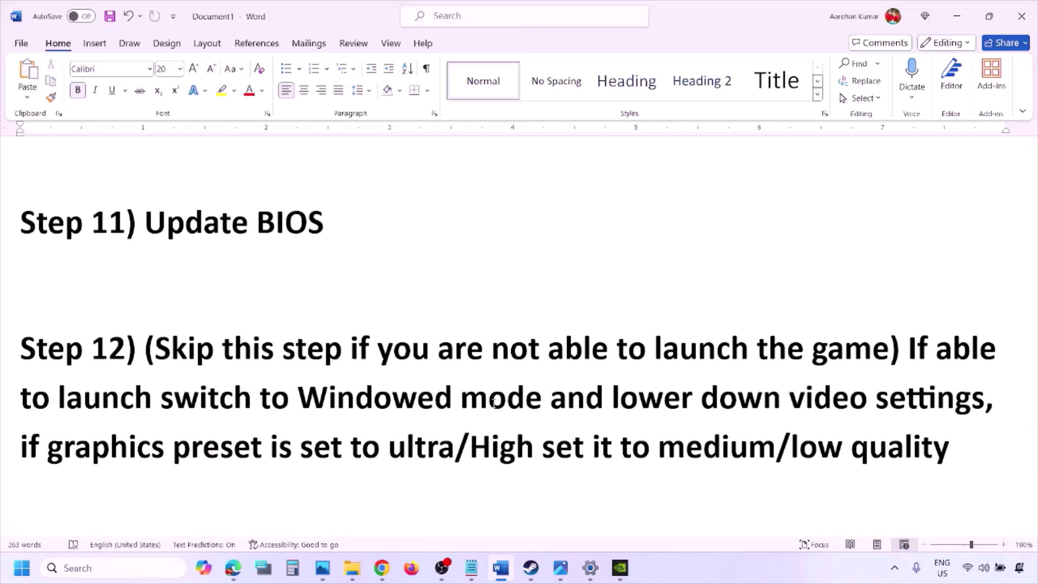
{"action": "left_click_drag", "start_coordinate": [303, 351], "coordinate": [641, 449]}
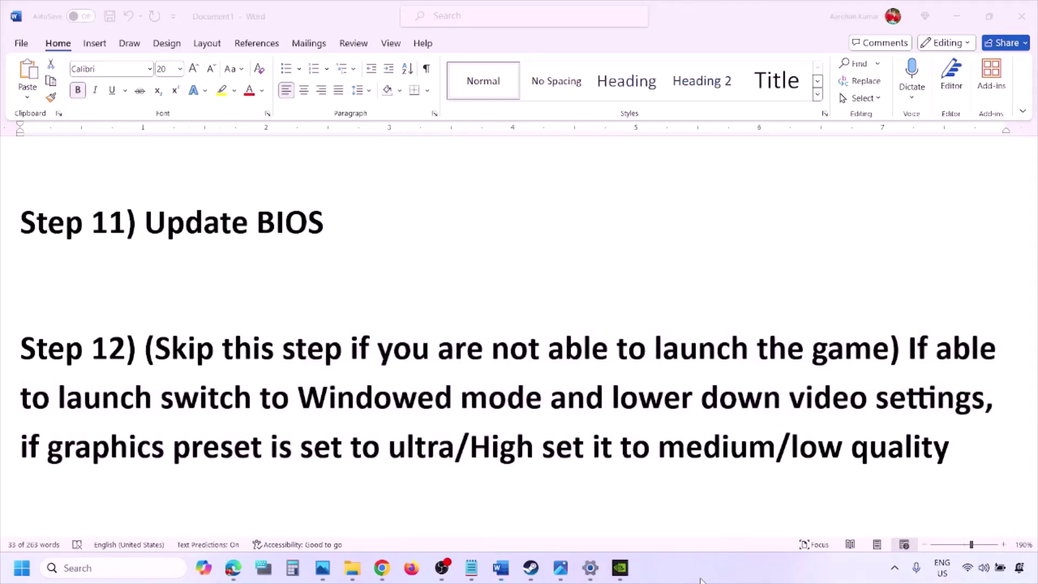
Highlight the Step 13 advice in the notes on uninstalling the game, deleting its installation folder and restarting the PC.
{"action": "scroll", "coordinate": [493, 441], "scroll_direction": "down", "scroll_amount": 2}
{"action": "scroll", "coordinate": [493, 441], "scroll_direction": "down", "scroll_amount": 2}
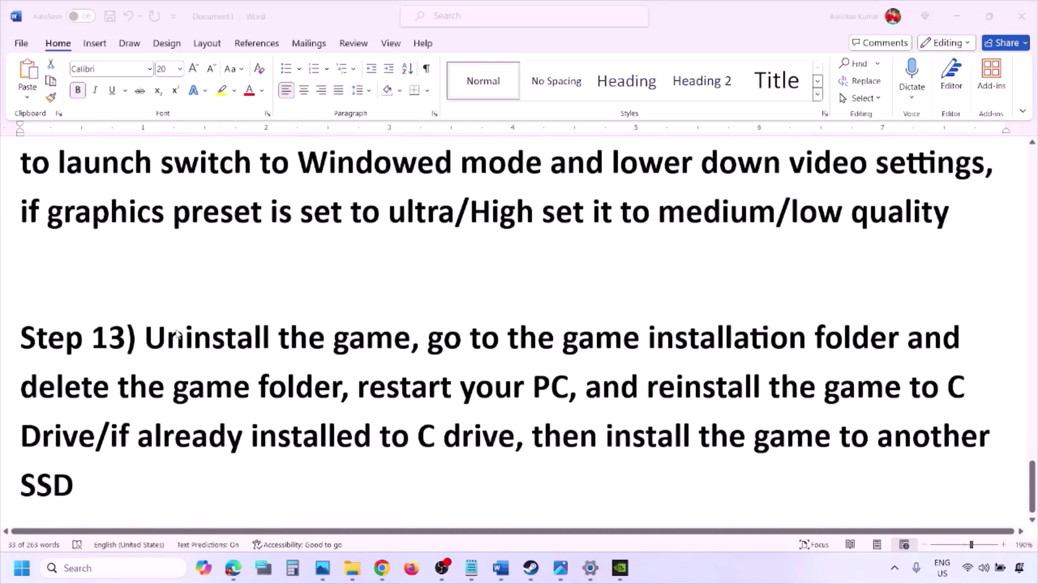
{"action": "left_click_drag", "start_coordinate": [153, 336], "coordinate": [451, 387]}
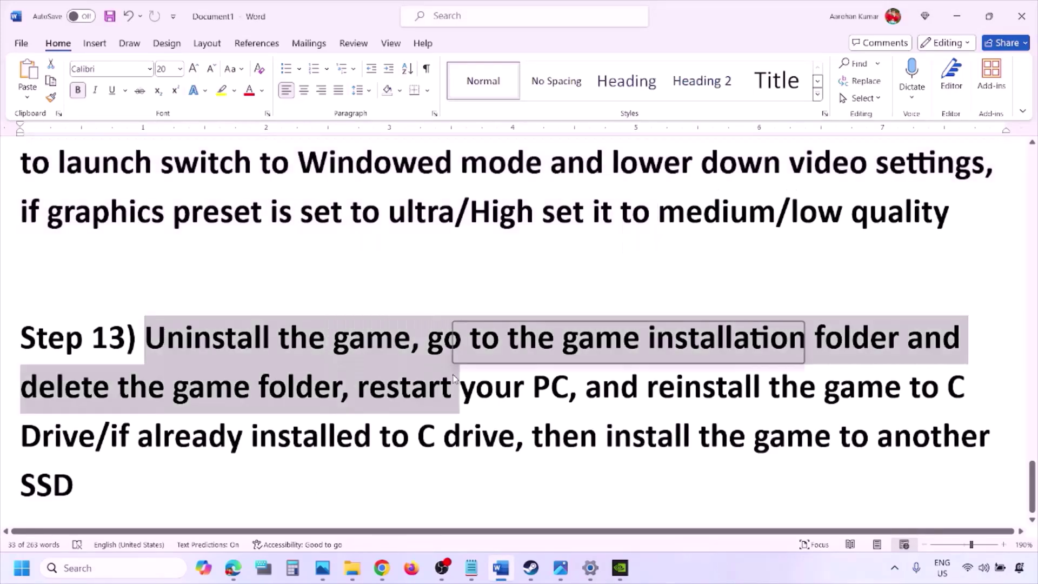
{"action": "left_click", "coordinate": [452, 387]}
{"action": "left_click_drag", "start_coordinate": [161, 341], "coordinate": [872, 336]}
{"action": "left_click_drag", "start_coordinate": [428, 340], "coordinate": [341, 389]}
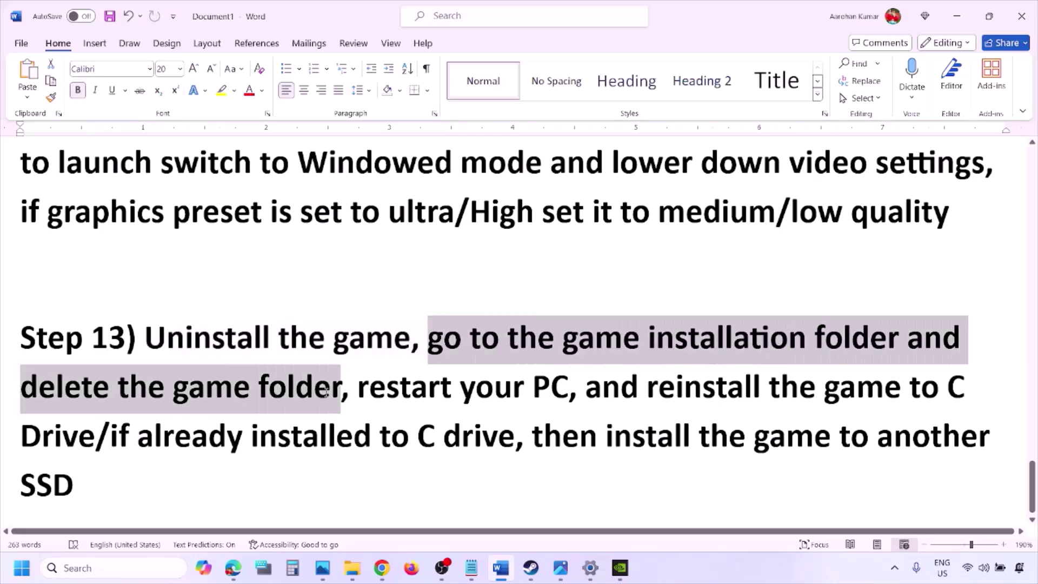
{"action": "double_click", "coordinate": [368, 398]}
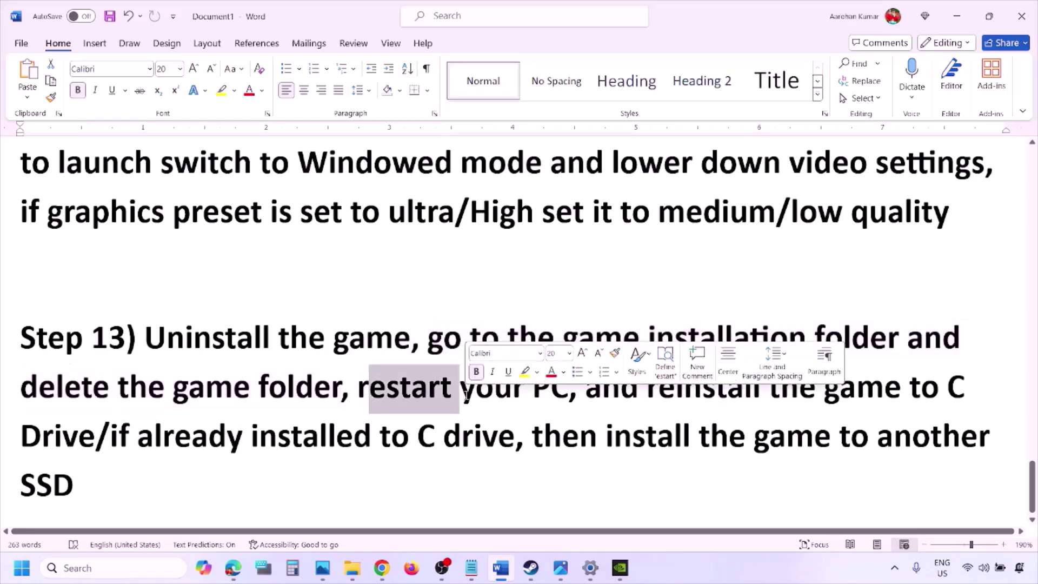
Highlight the rest of Step 13 on reinstalling the game to C Drive or another SSD, and clear the selection.
{"action": "left_click_drag", "start_coordinate": [586, 388], "coordinate": [169, 438]}
{"action": "left_click_drag", "start_coordinate": [105, 425], "coordinate": [96, 425]}
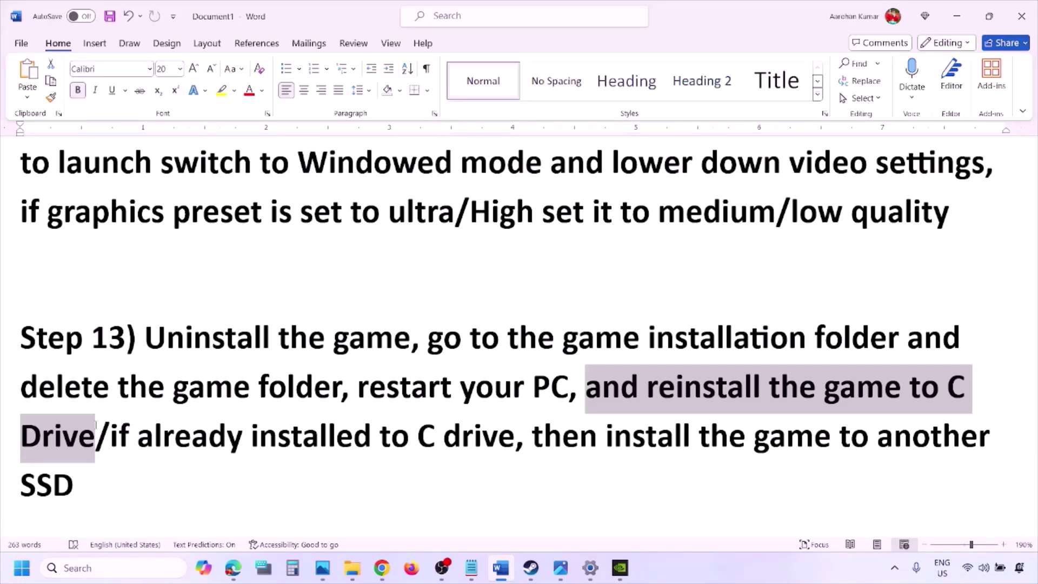
{"action": "left_click_drag", "start_coordinate": [110, 436], "coordinate": [166, 479]}
{"action": "left_click", "coordinate": [162, 478]}
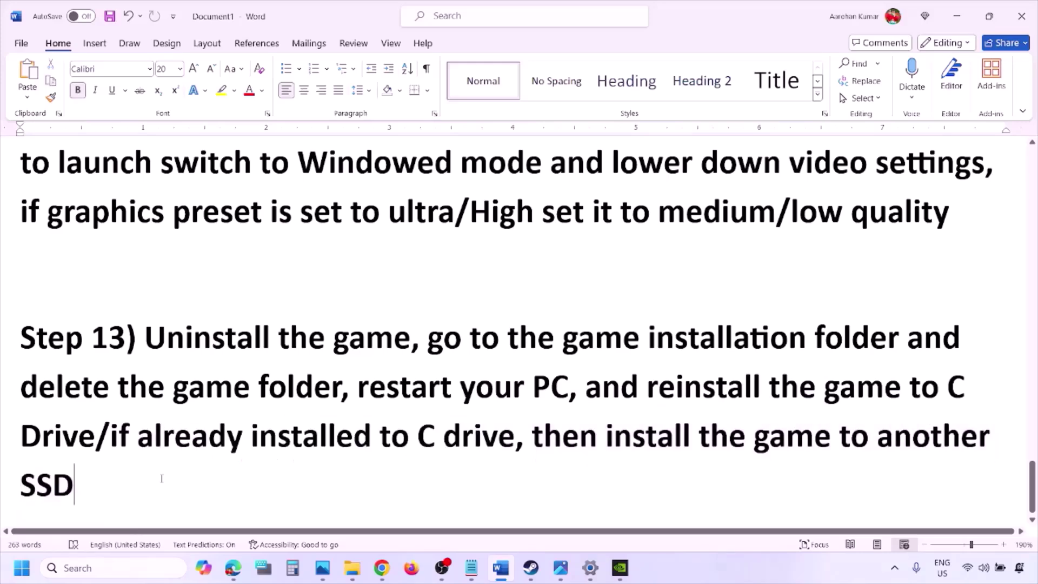